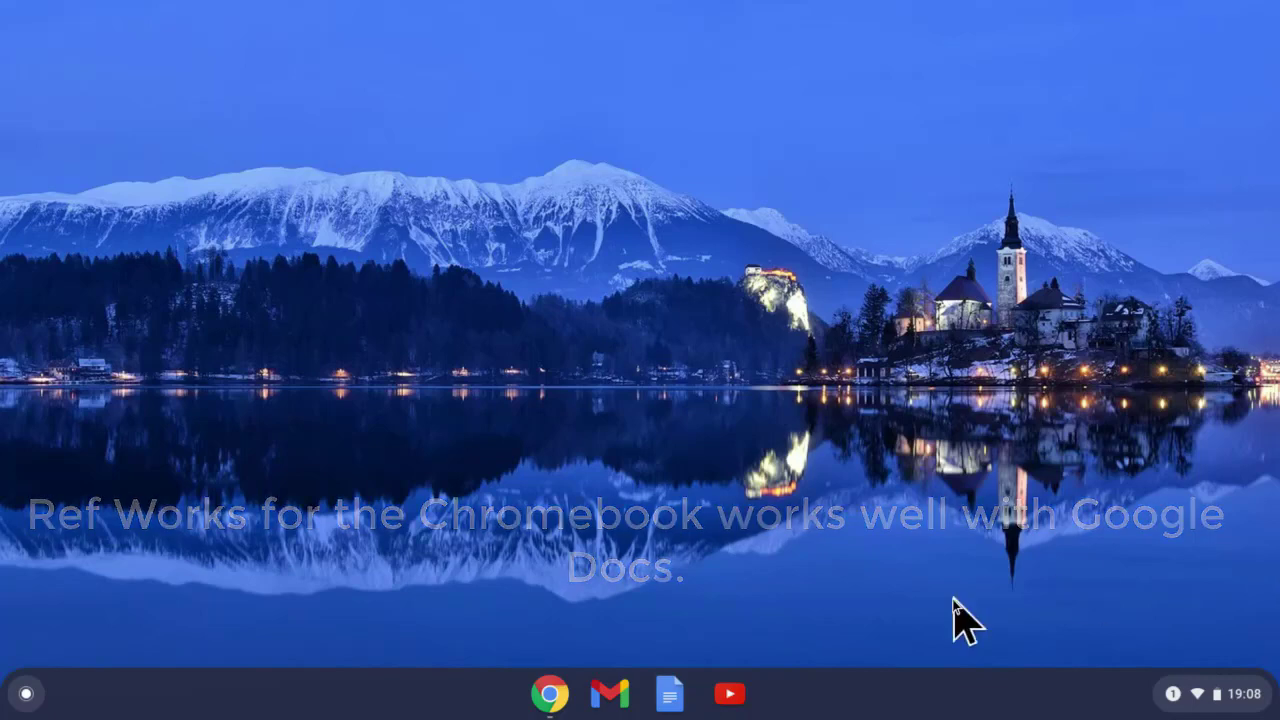
In a new maximized browser window, create blank Word Document 34 and open Insert's extra add-in options.
right_click(546, 700)
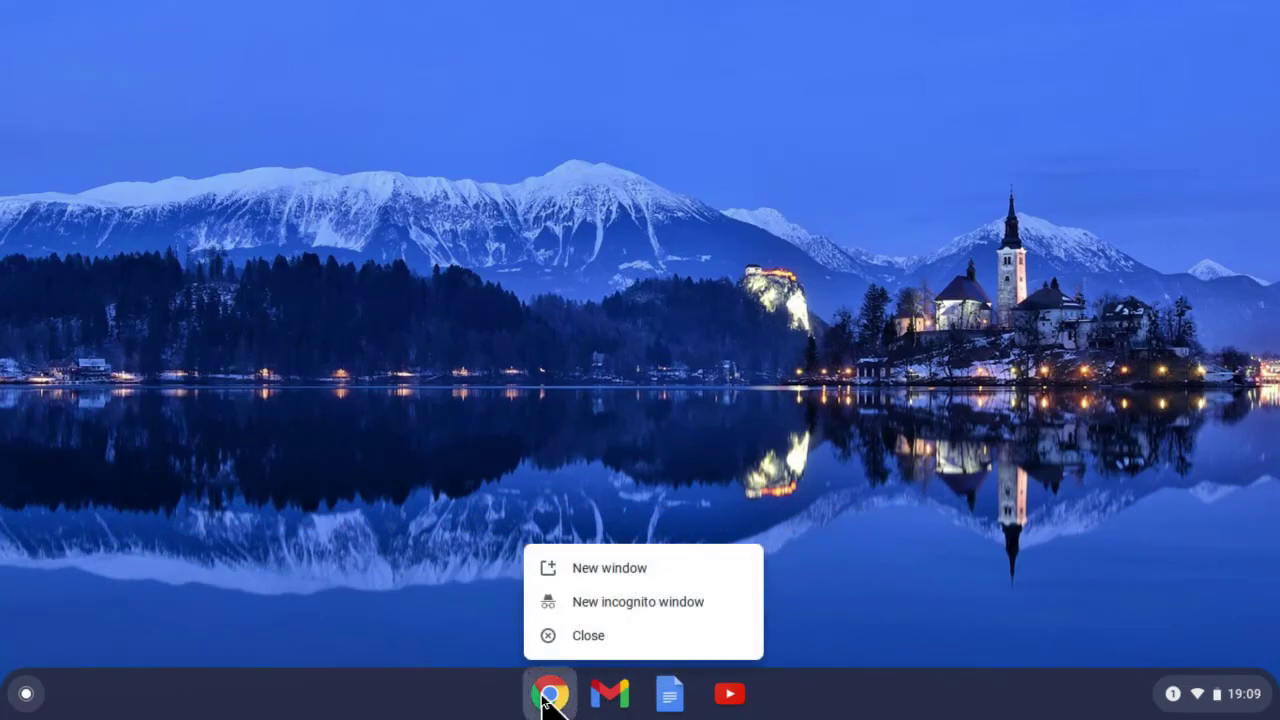
click(572, 573)
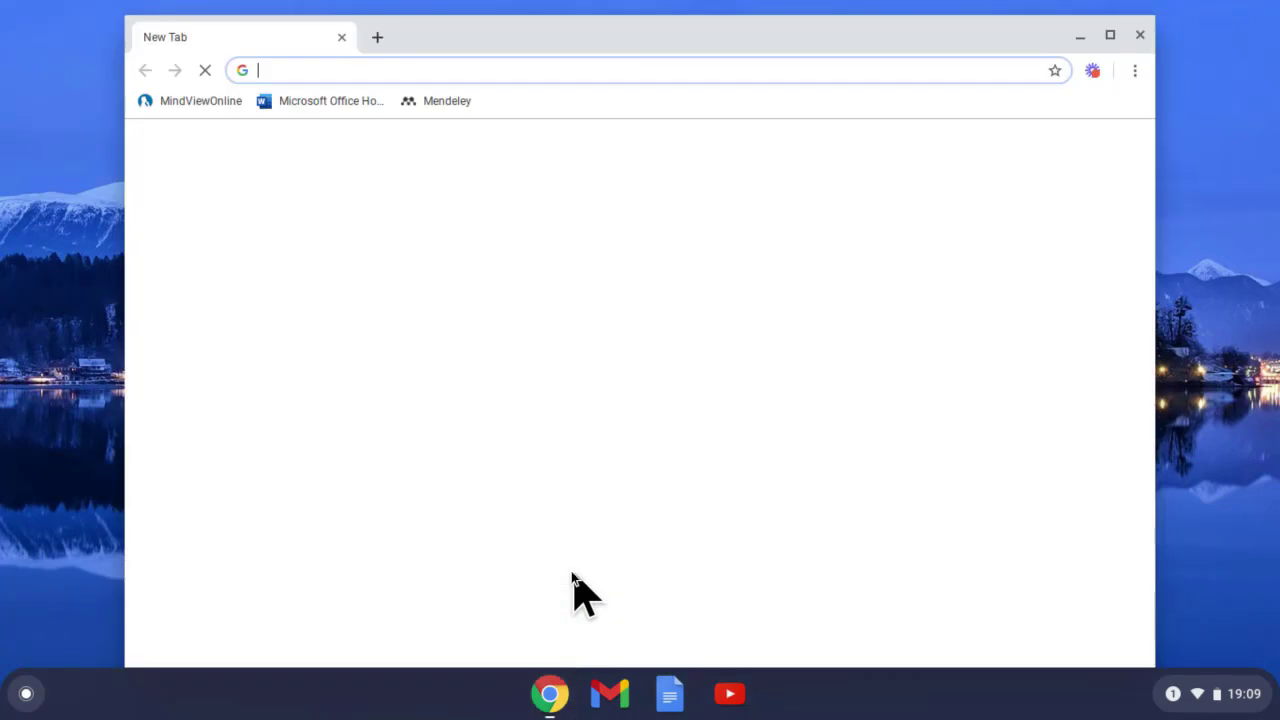
click(313, 112)
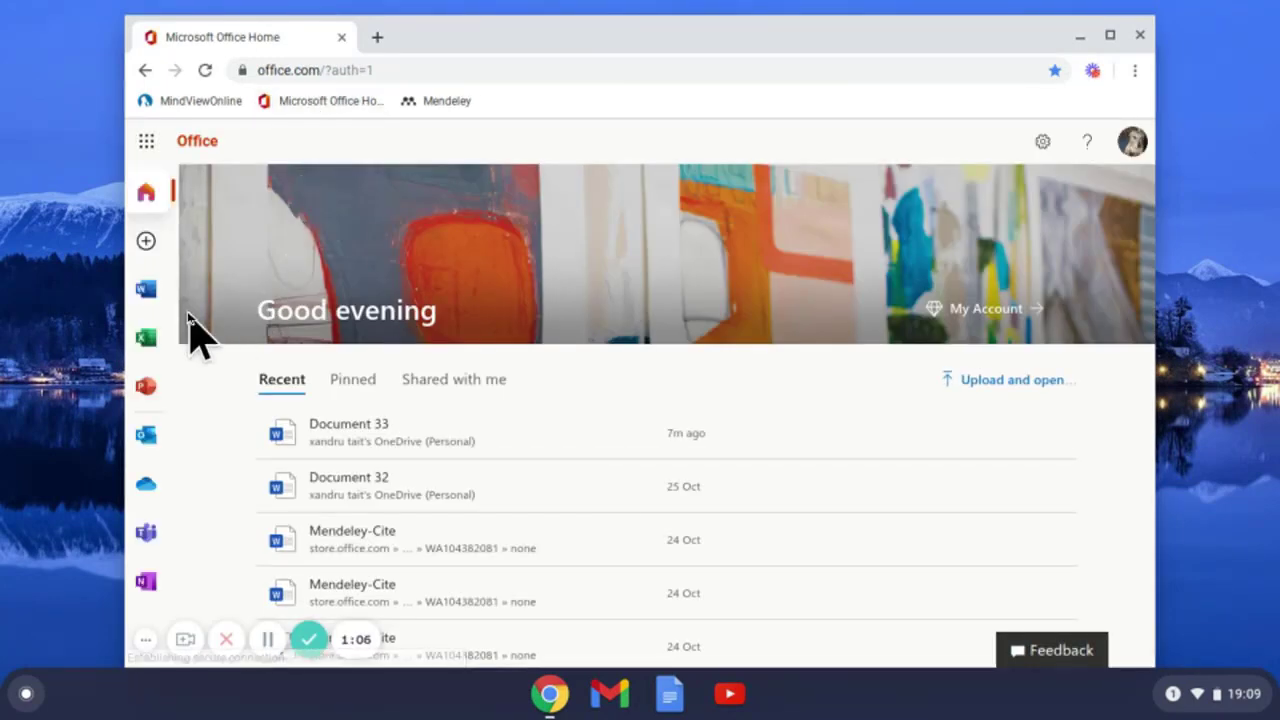
click(147, 291)
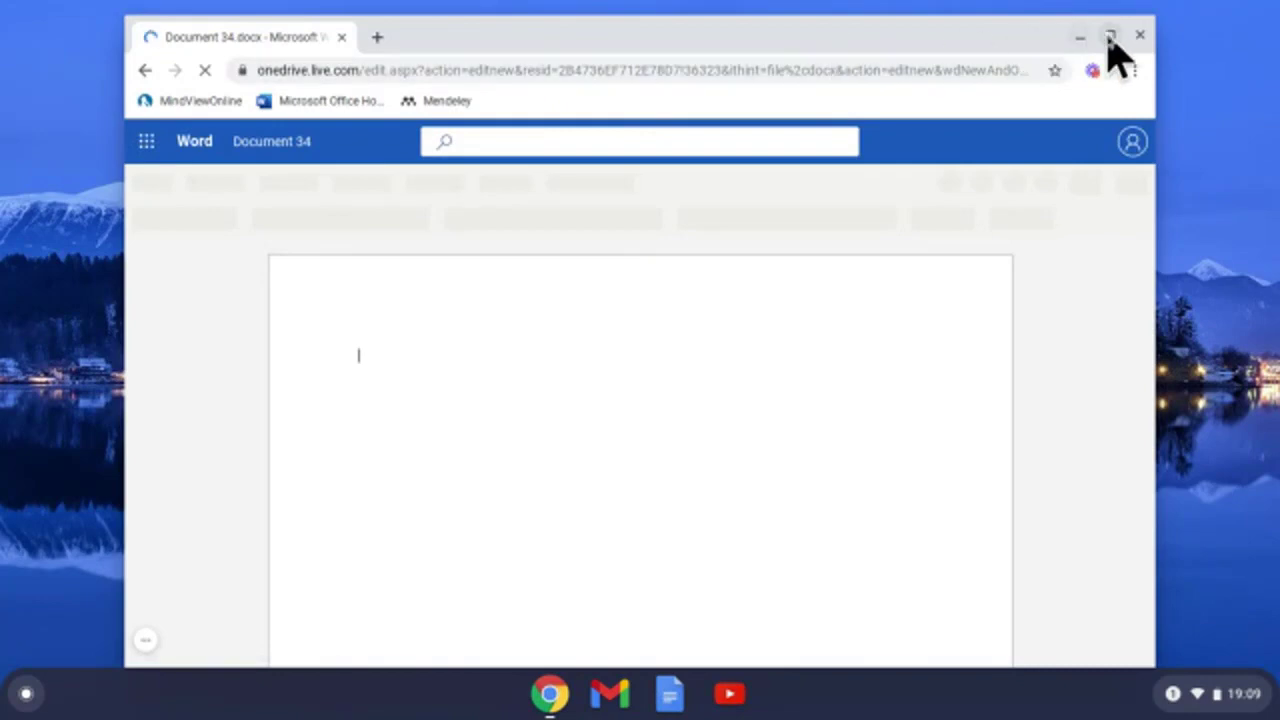
click(1110, 35)
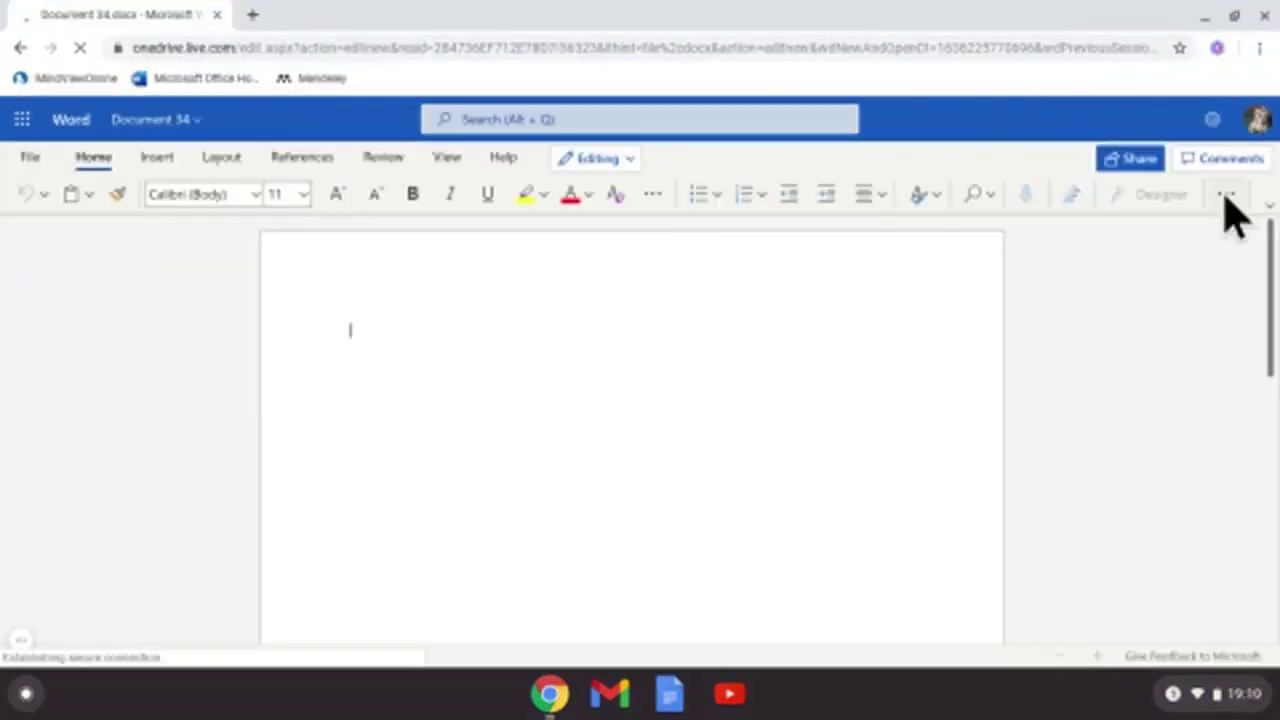
click(155, 160)
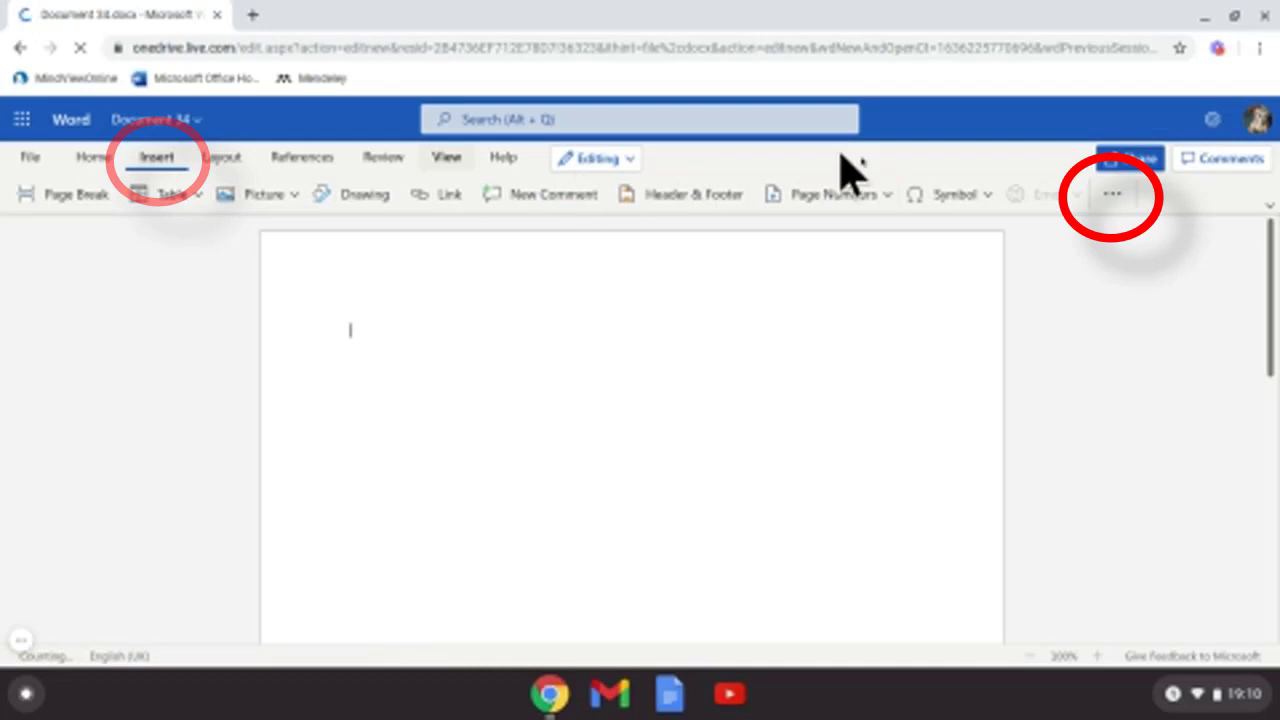
click(1113, 197)
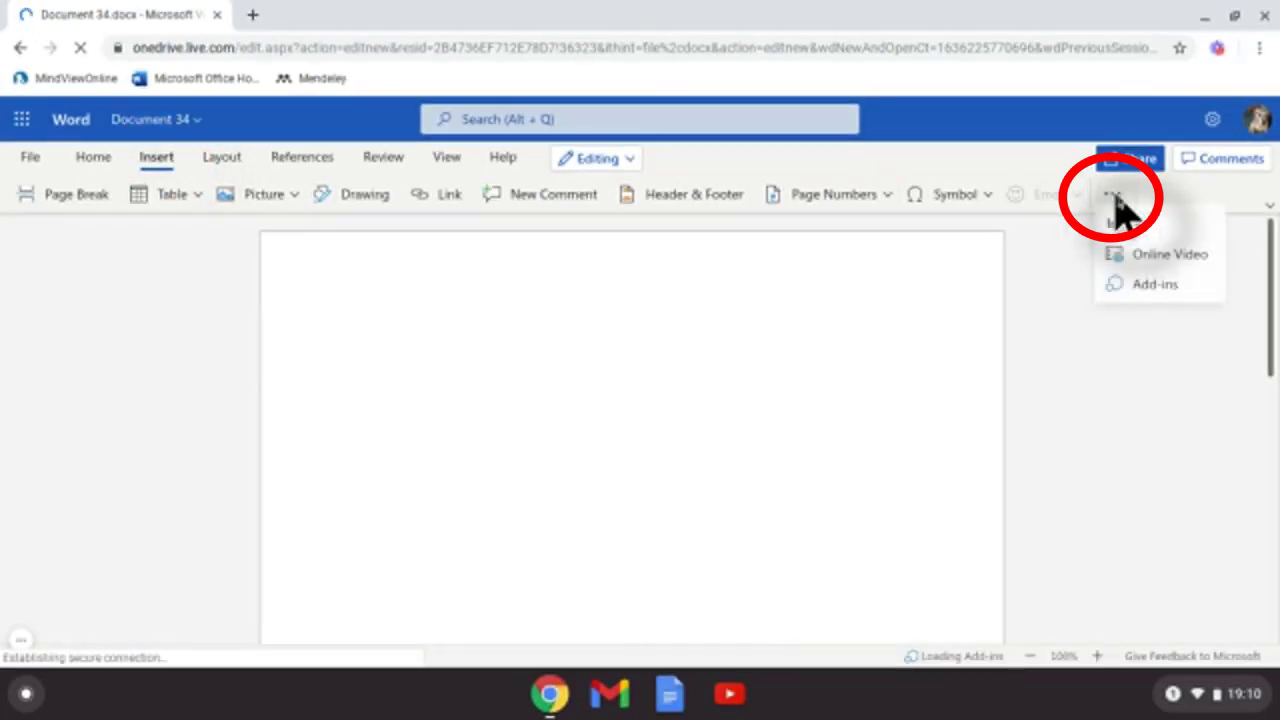
Add the Mendeley Cite add-in to Word and open its side pane's account and help menu.
click(1150, 296)
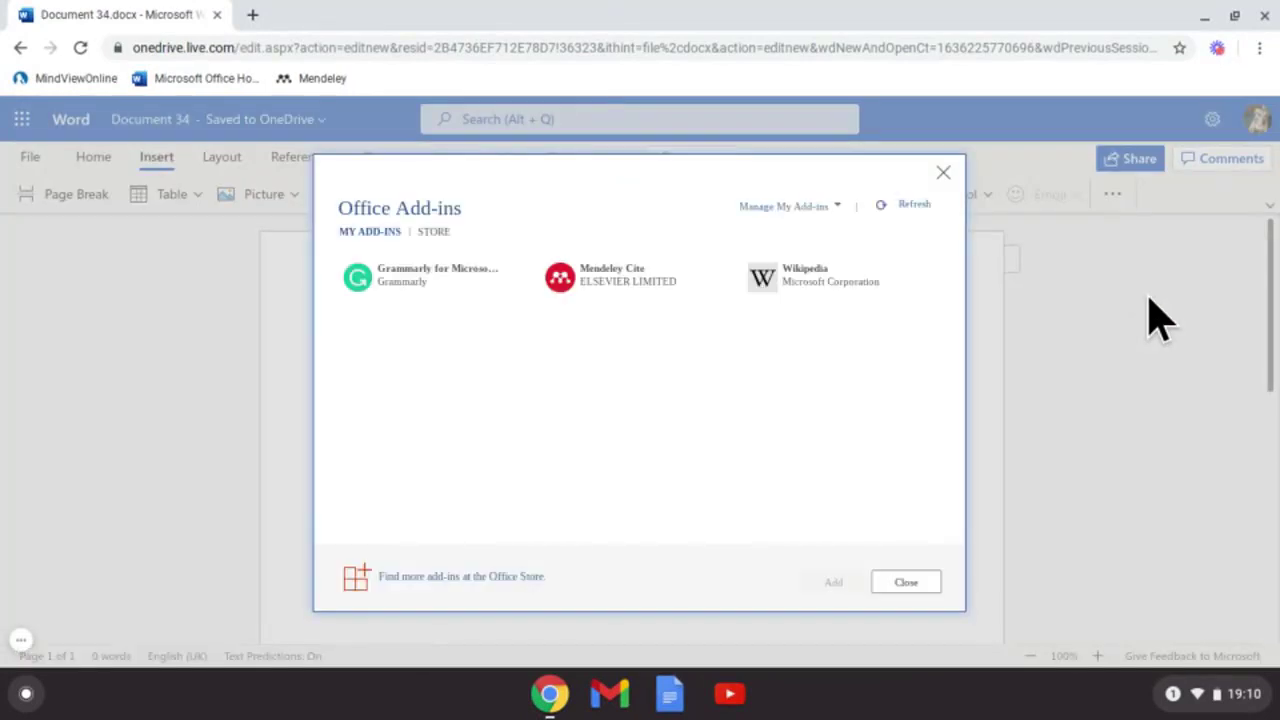
click(624, 294)
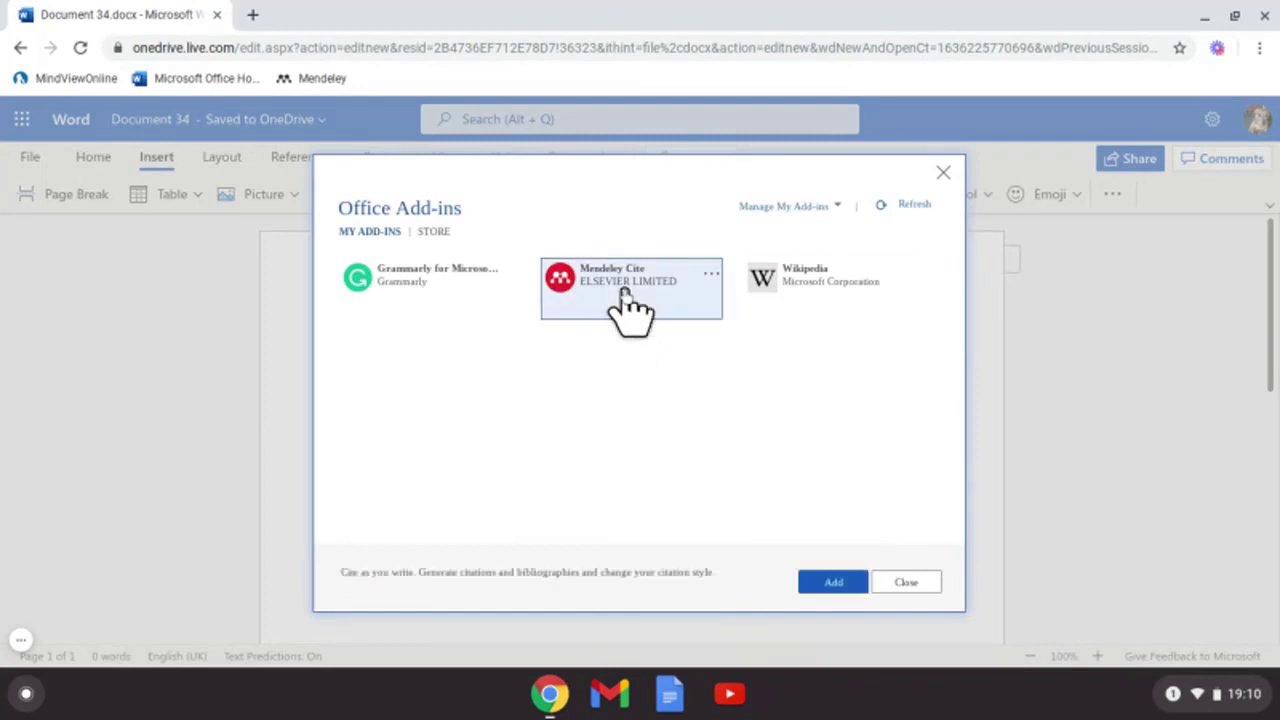
click(836, 582)
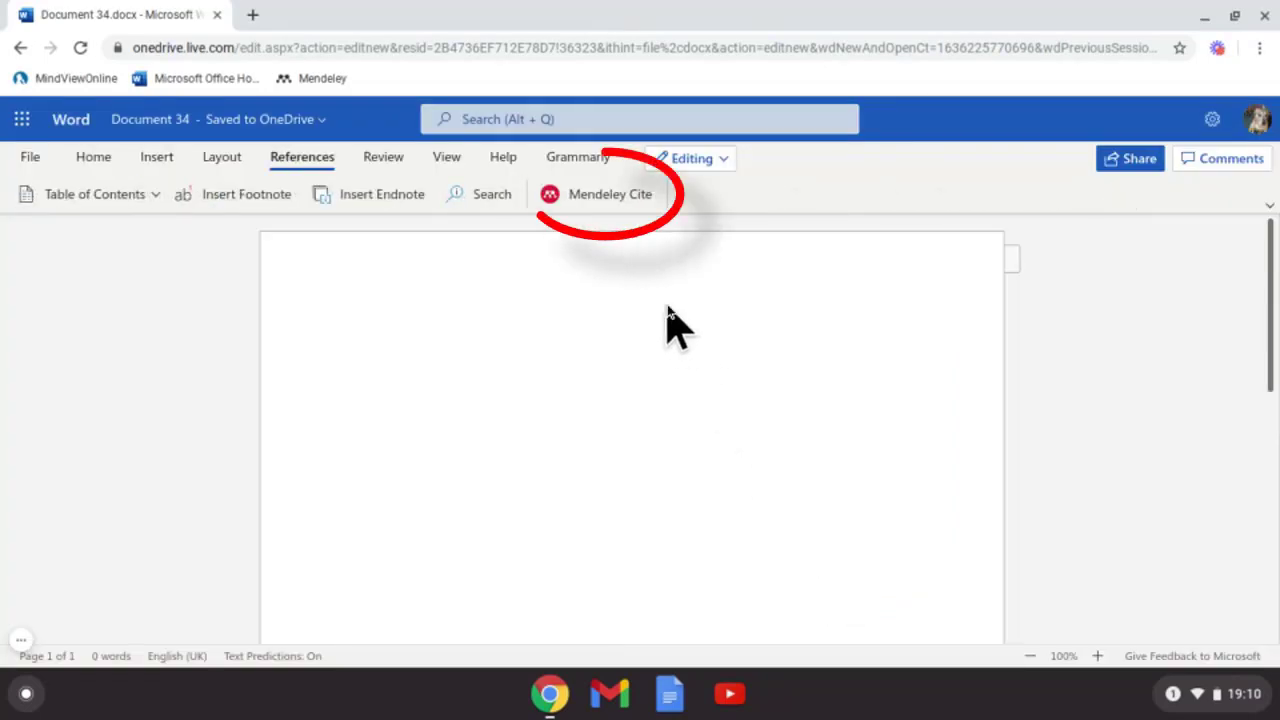
click(604, 198)
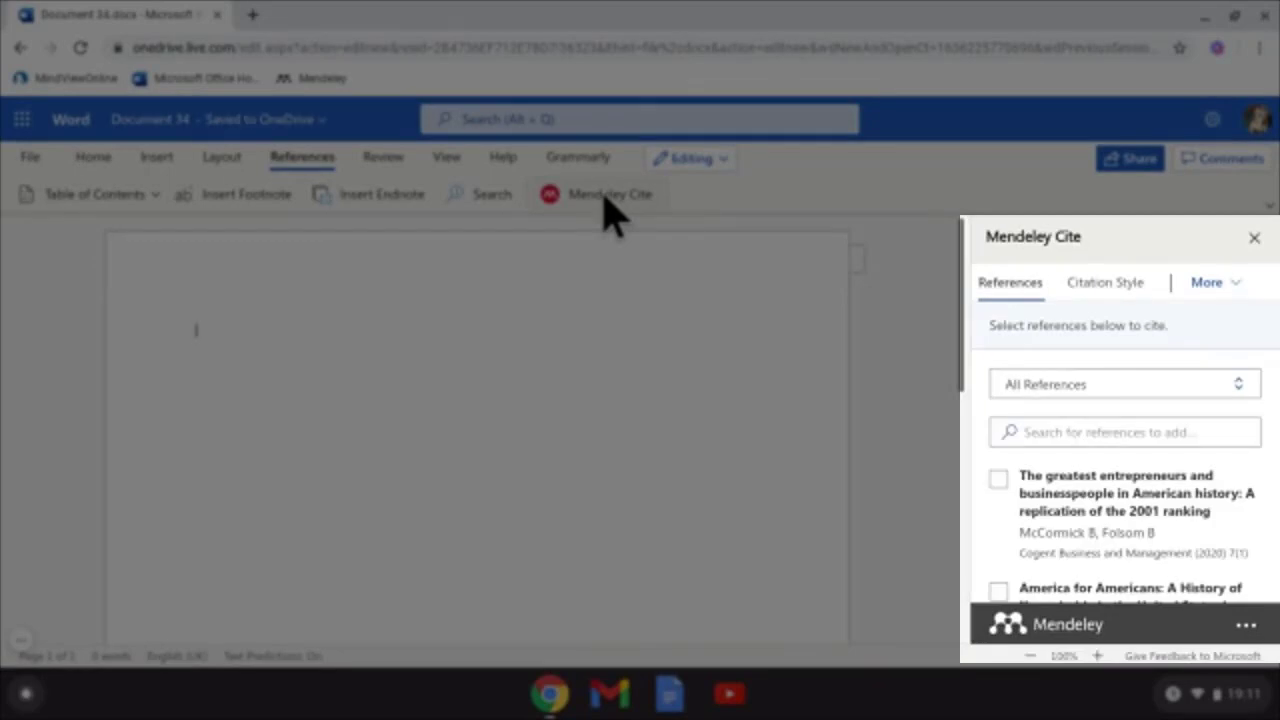
click(1247, 627)
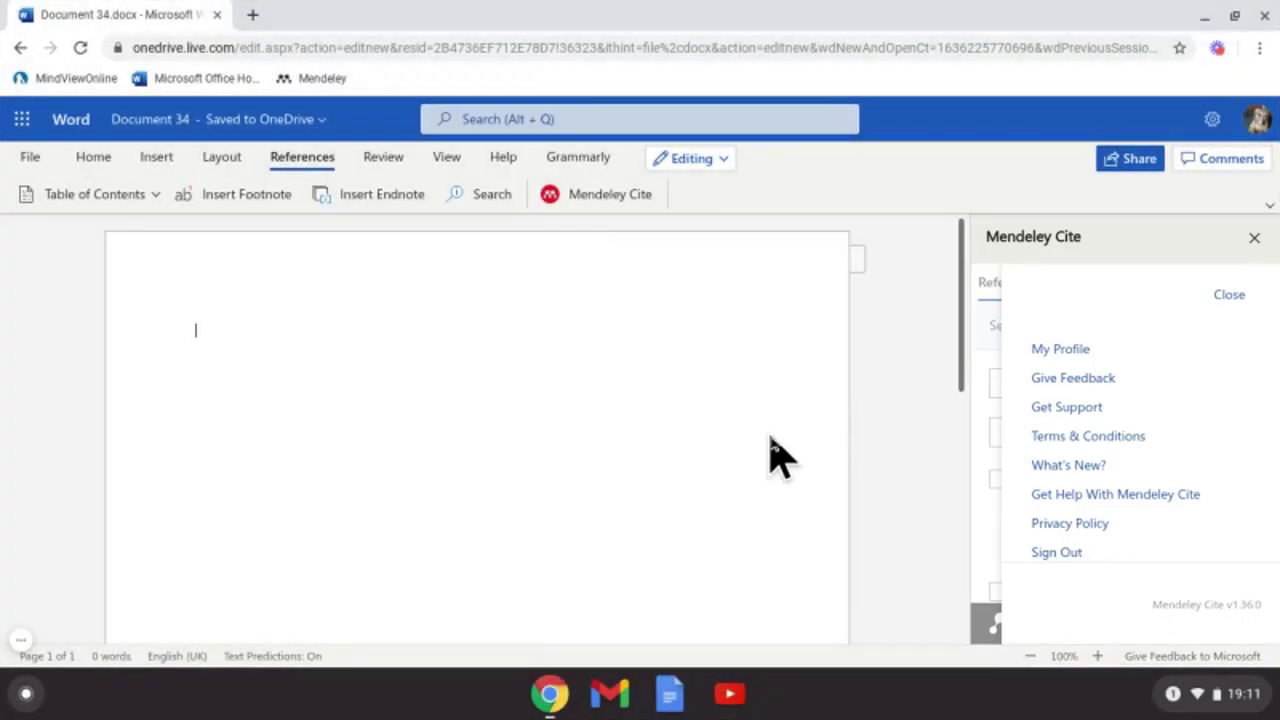
In a new tab, search Google for 'mendeley reference manager' and open the Mendeley Reference Manager result.
click(252, 15)
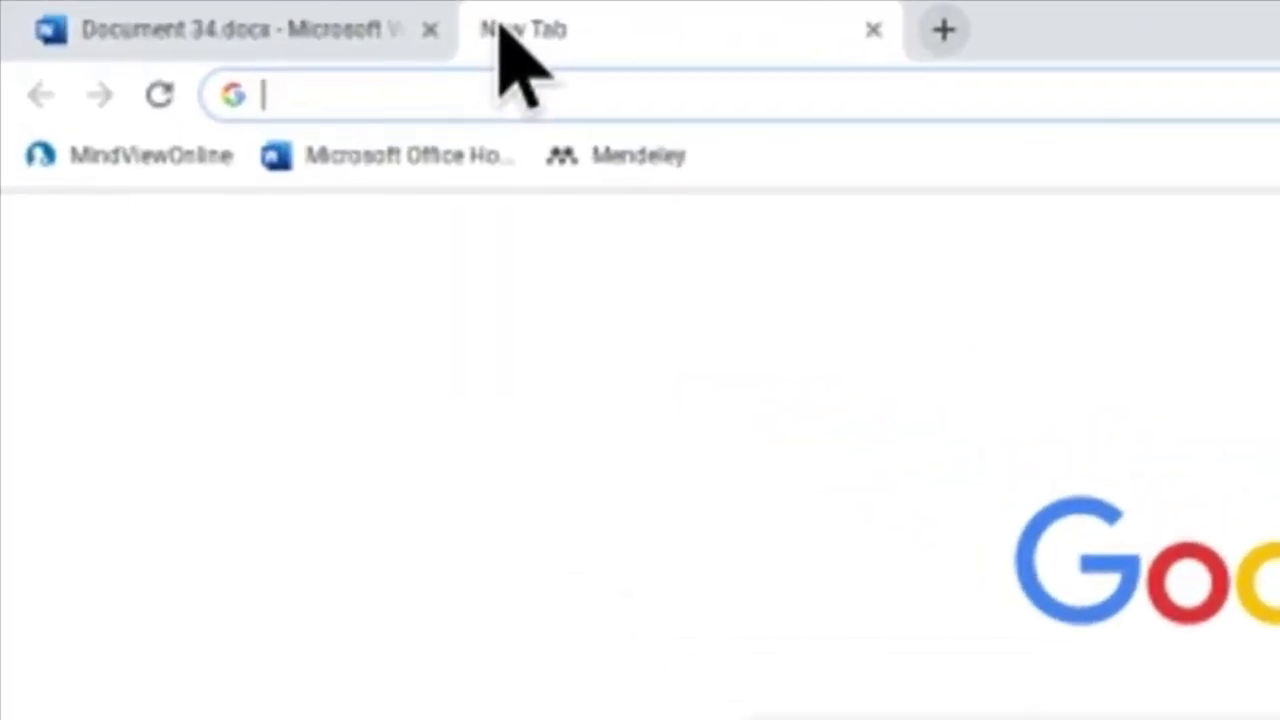
text(m)
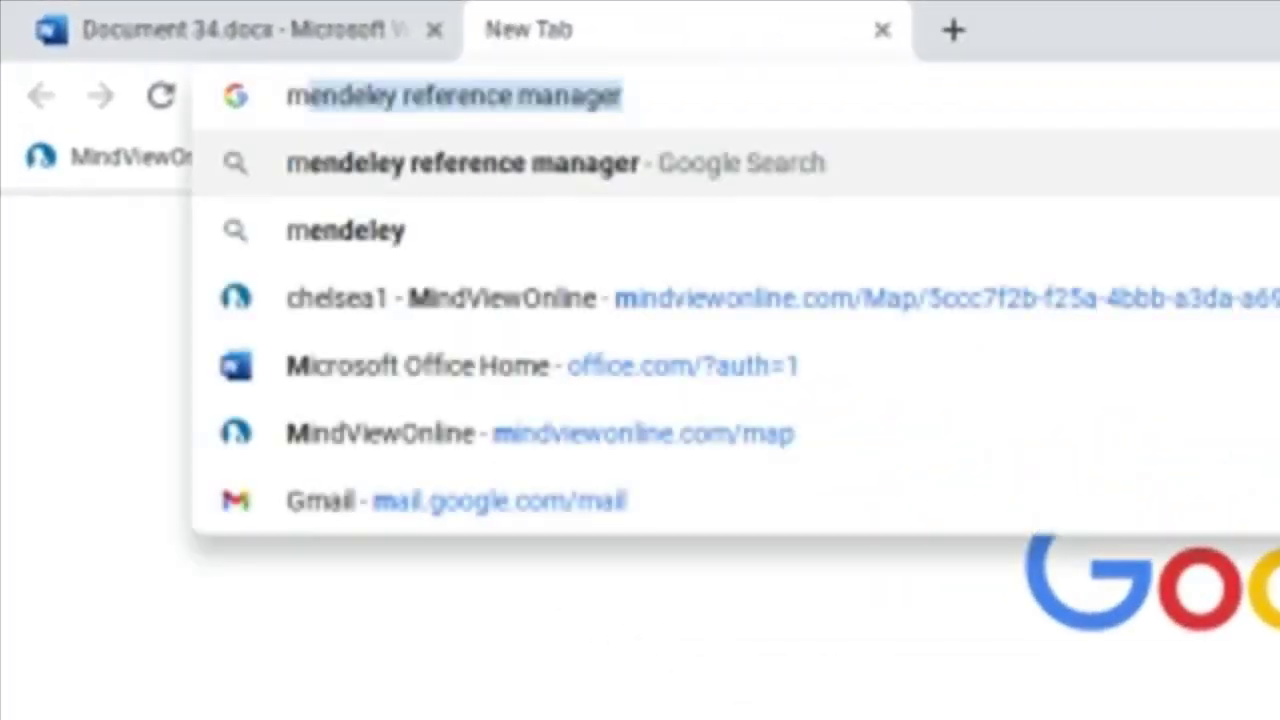
text(endeley)
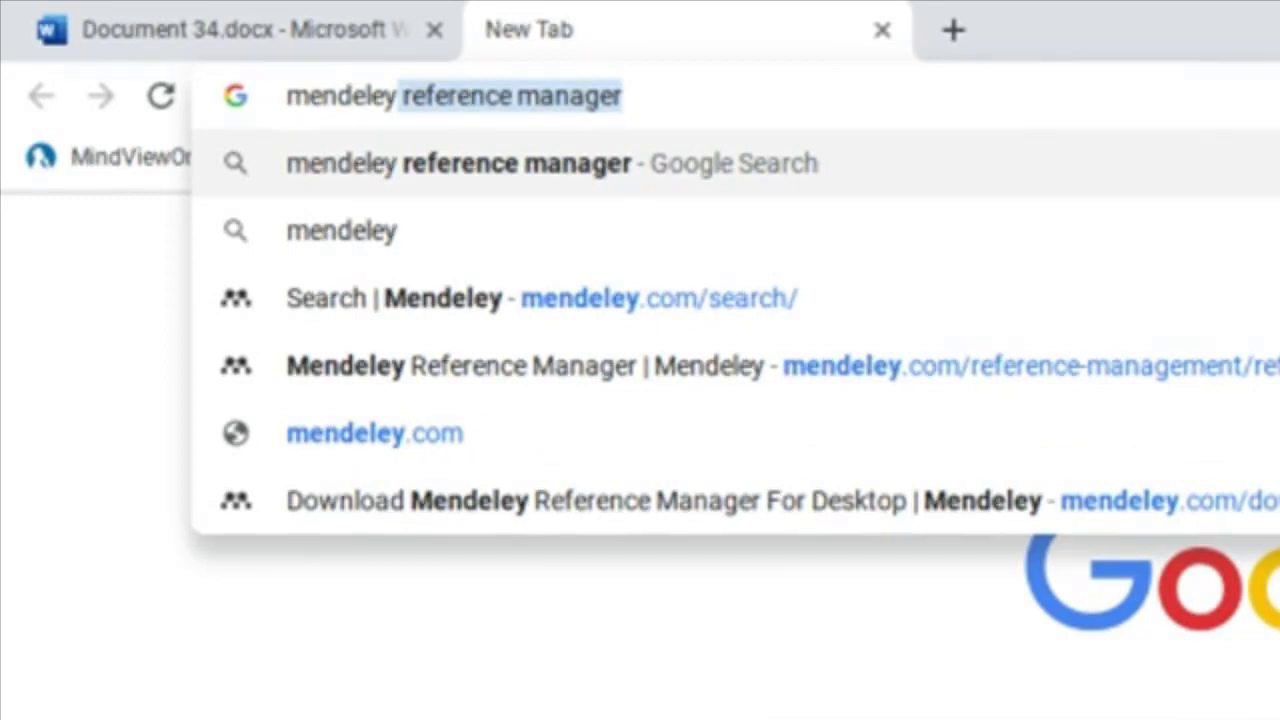
key(Return)
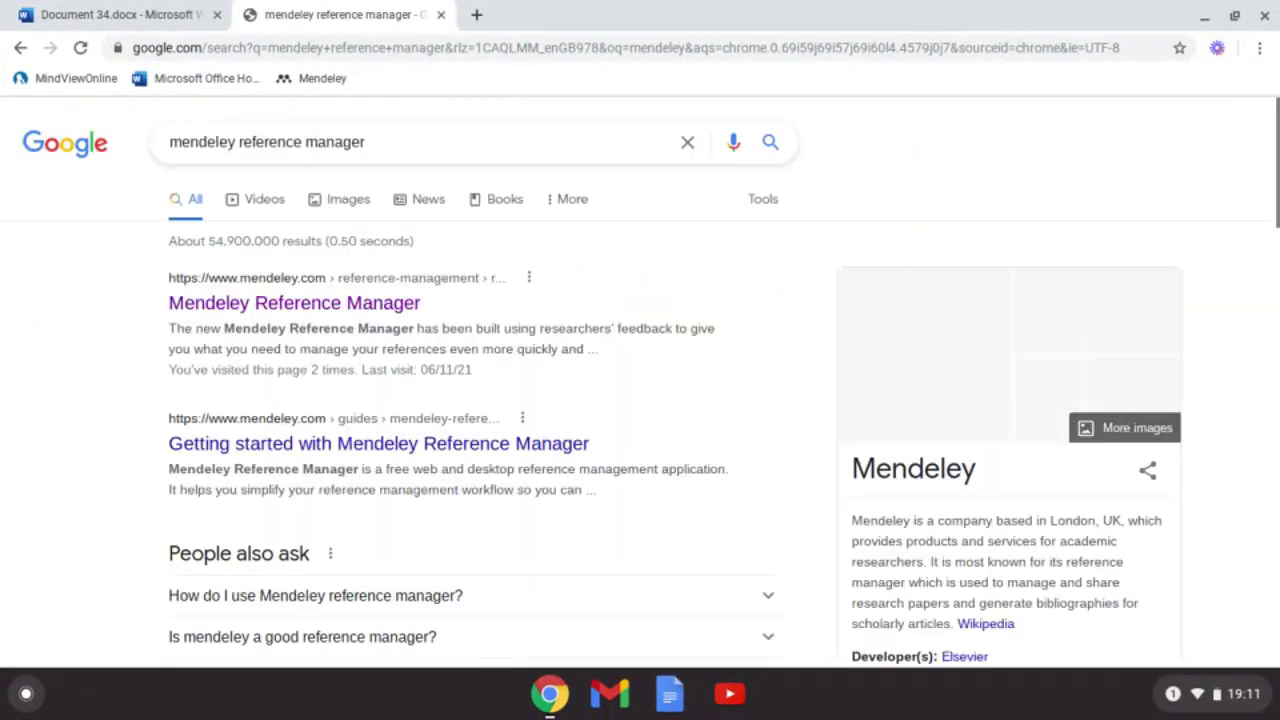
click(308, 305)
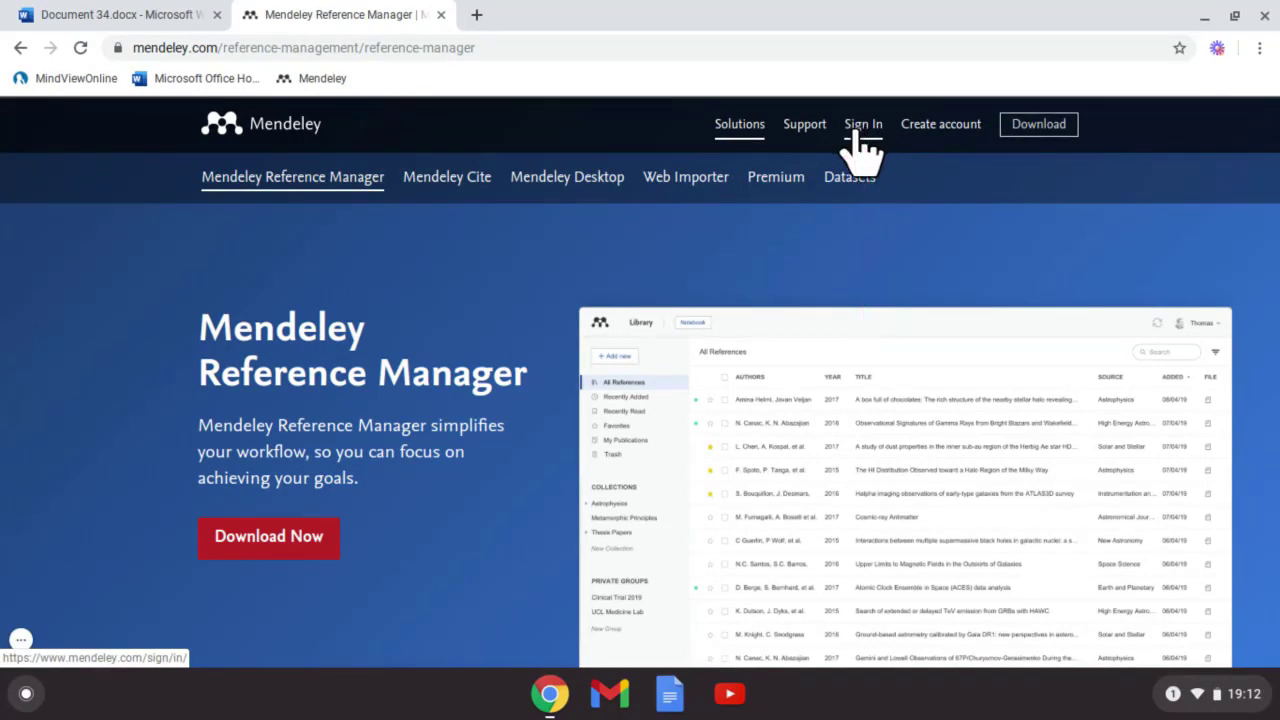
Go to the Mendeley reference library and create a new collection named Health.
click(318, 82)
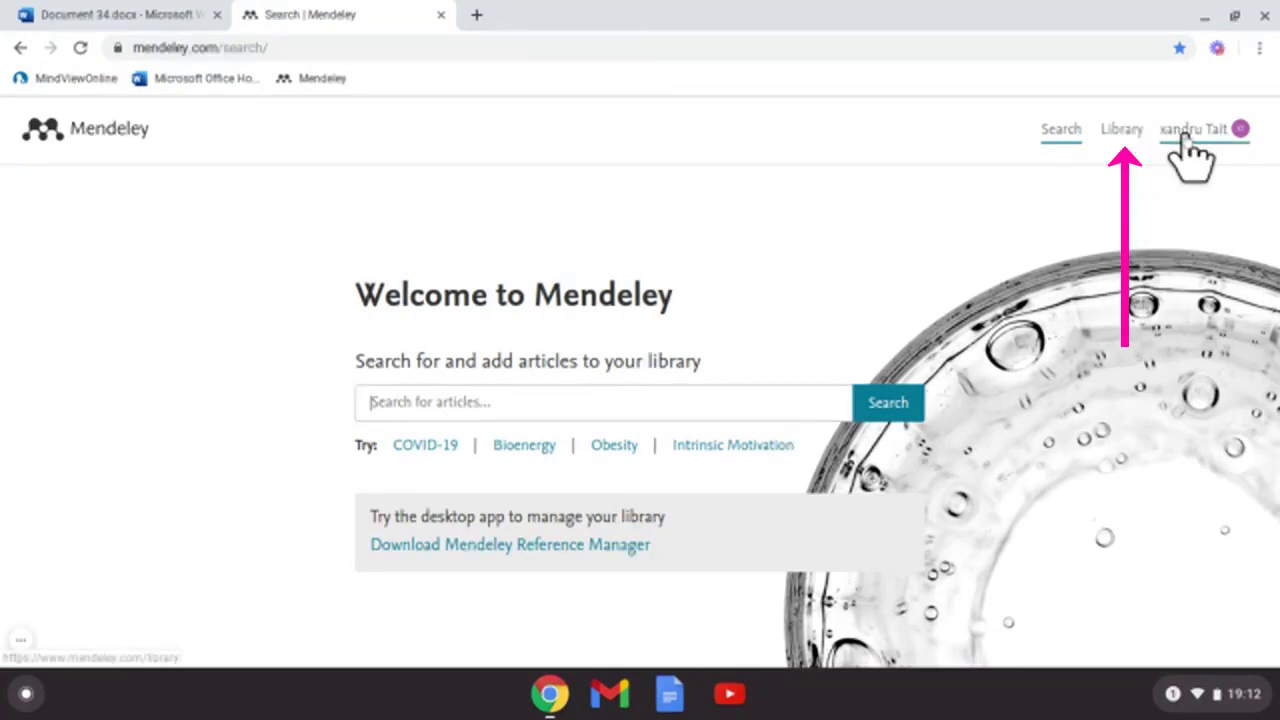
click(1123, 134)
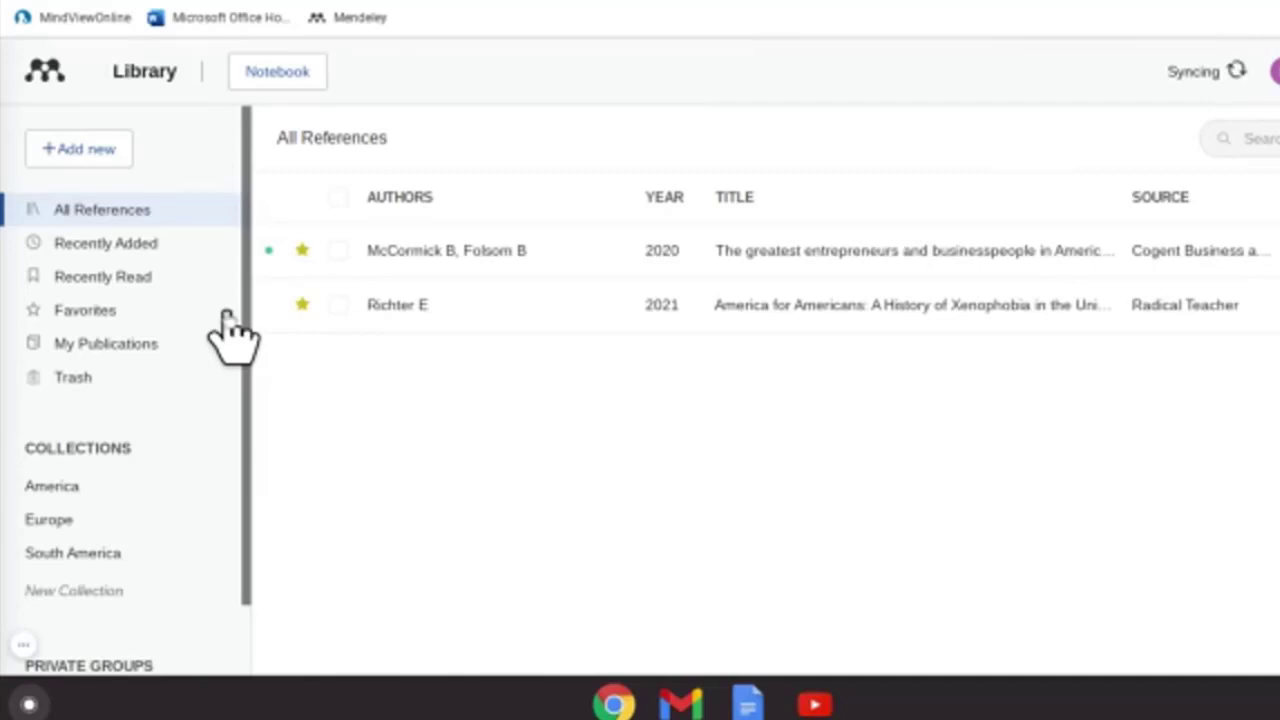
scroll(370, 140, down, 2)
click(82, 457)
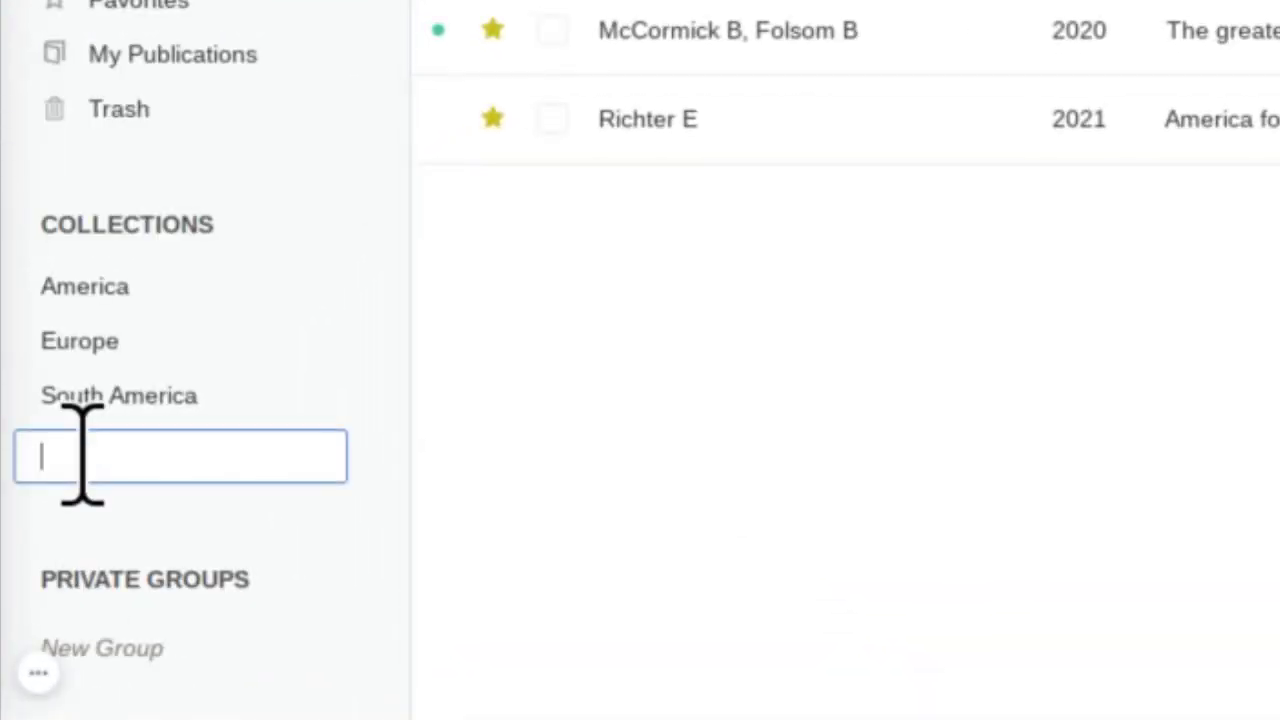
text(Health)
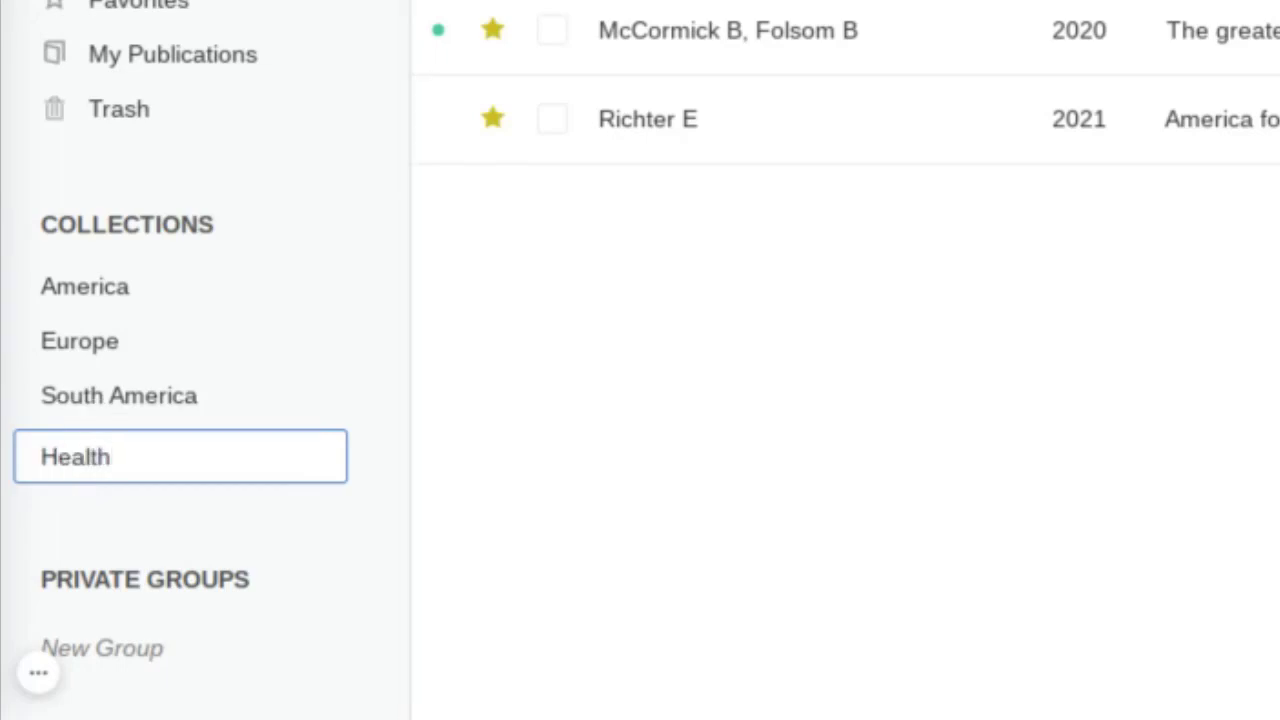
key(Return)
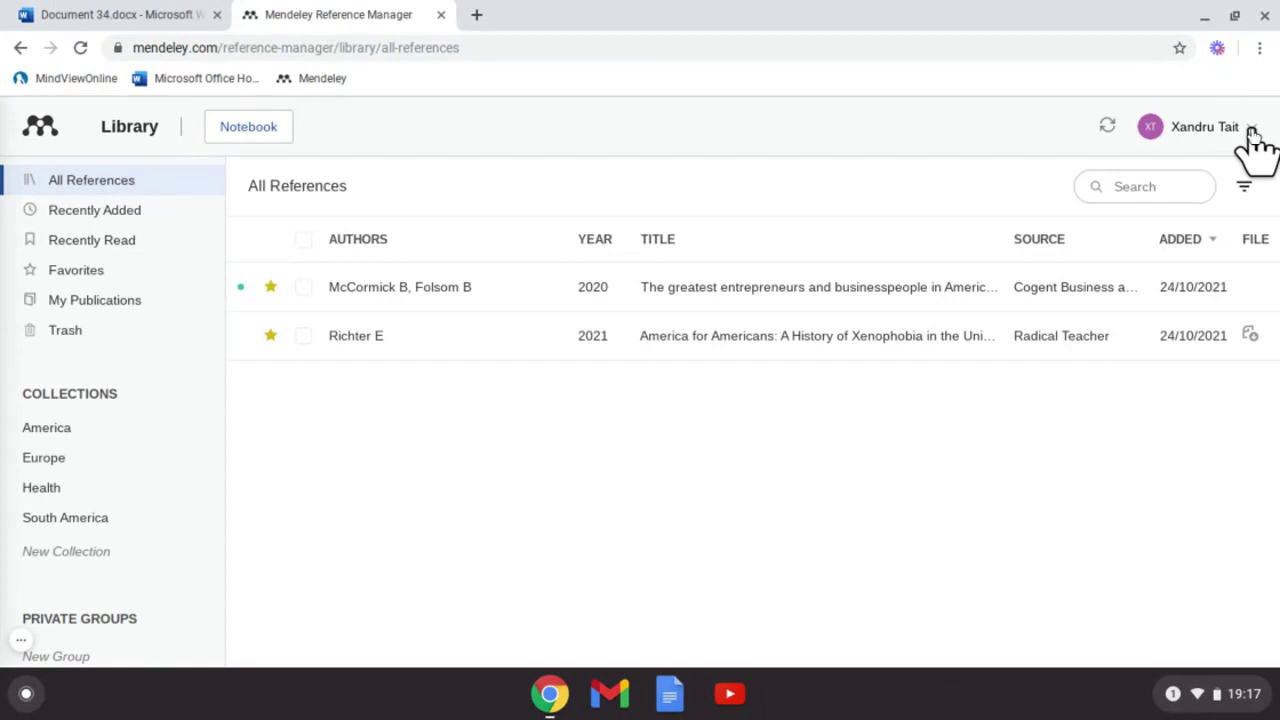
Return to the Mendeley search page and split its second tab into a separate browser window.
click(1251, 130)
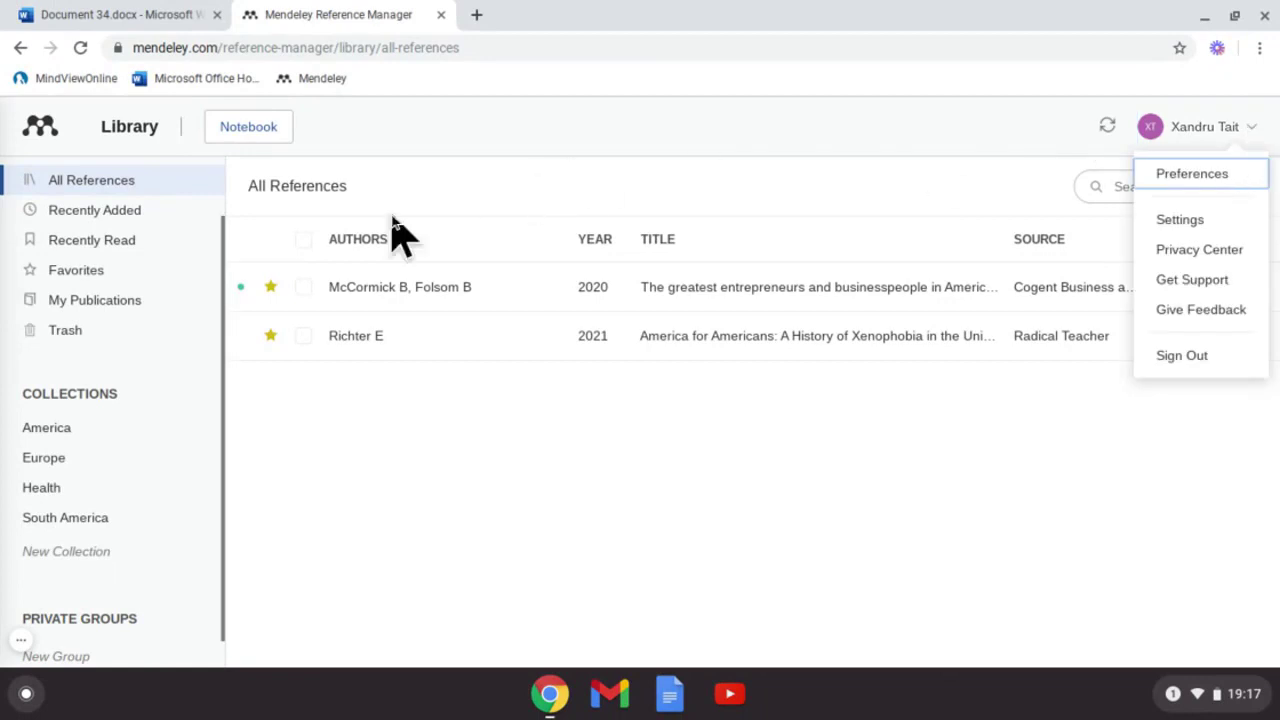
click(20, 50)
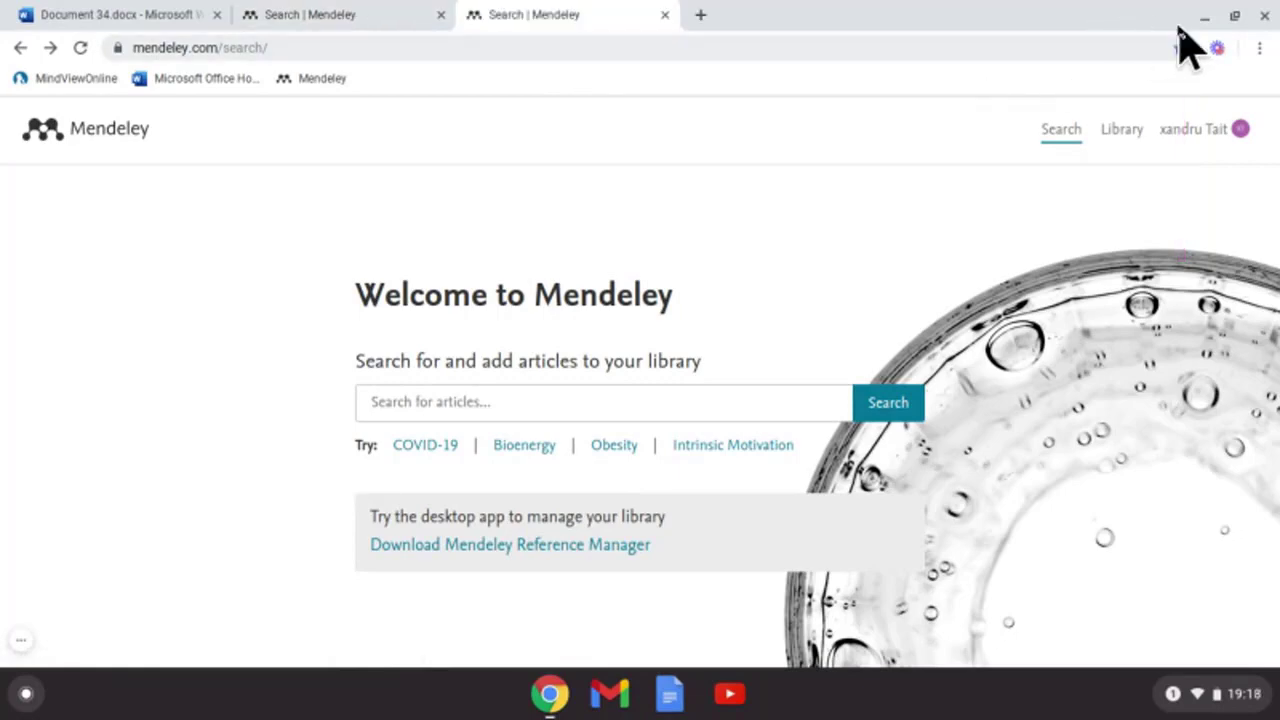
click(1235, 18)
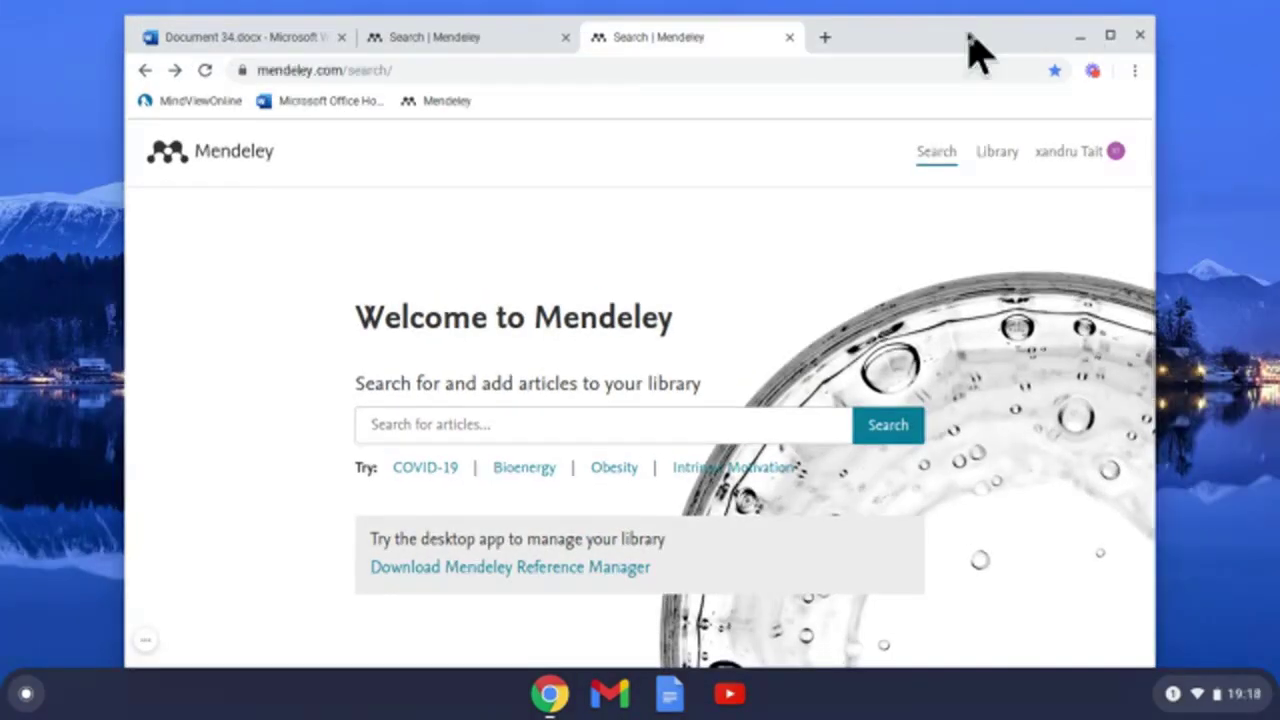
drag(943, 51, 566, 91)
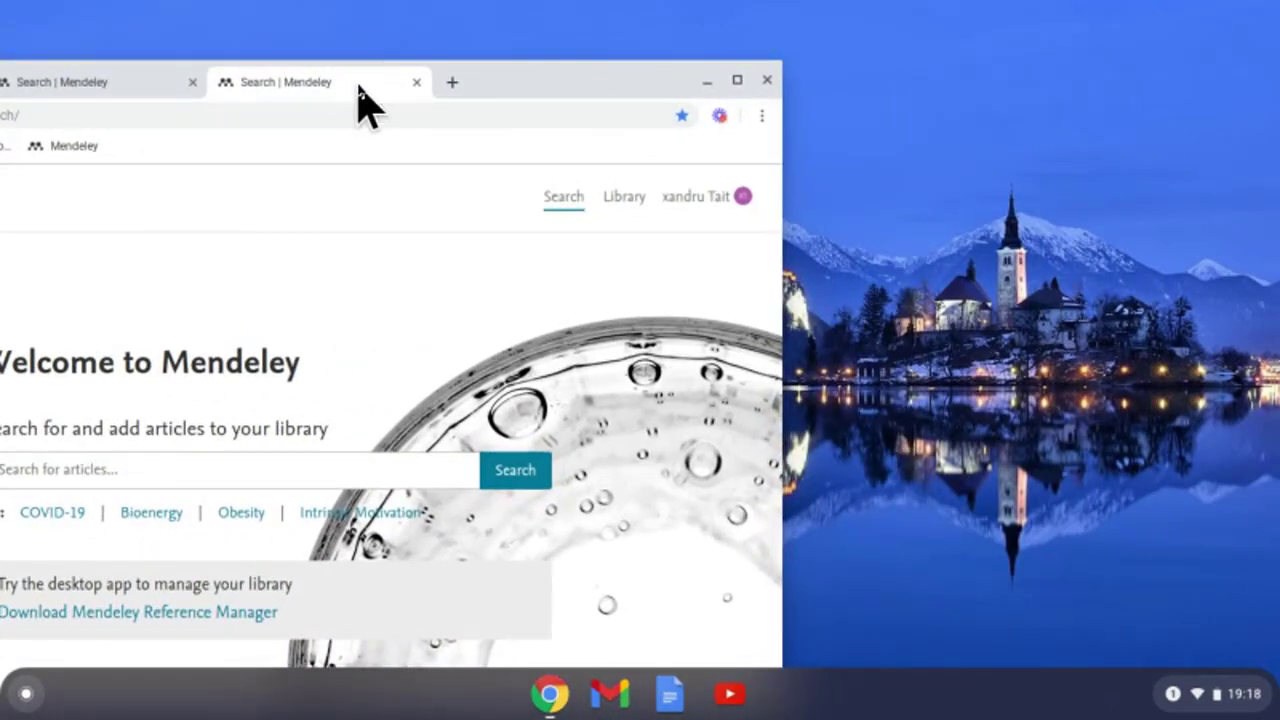
drag(362, 100, 1004, 82)
Snap the original window to the left half and the second Mendeley window to the right half.
drag(623, 97, 10, 100)
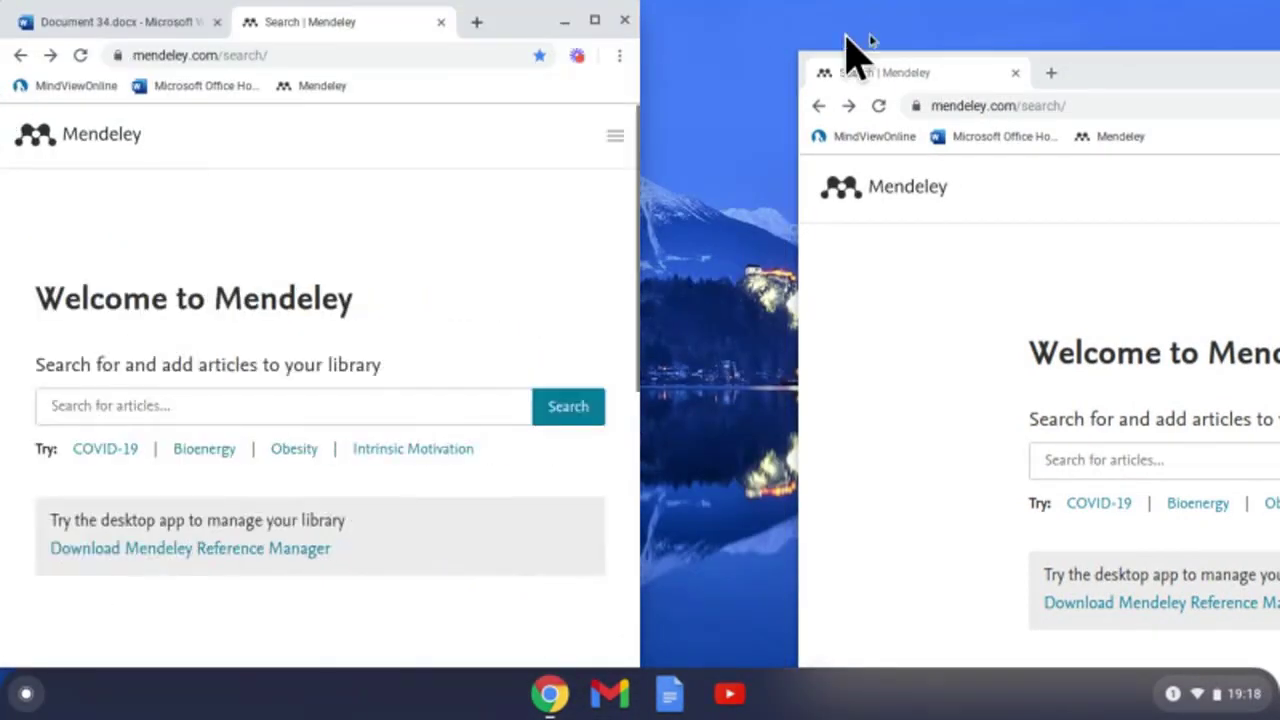
click(1106, 78)
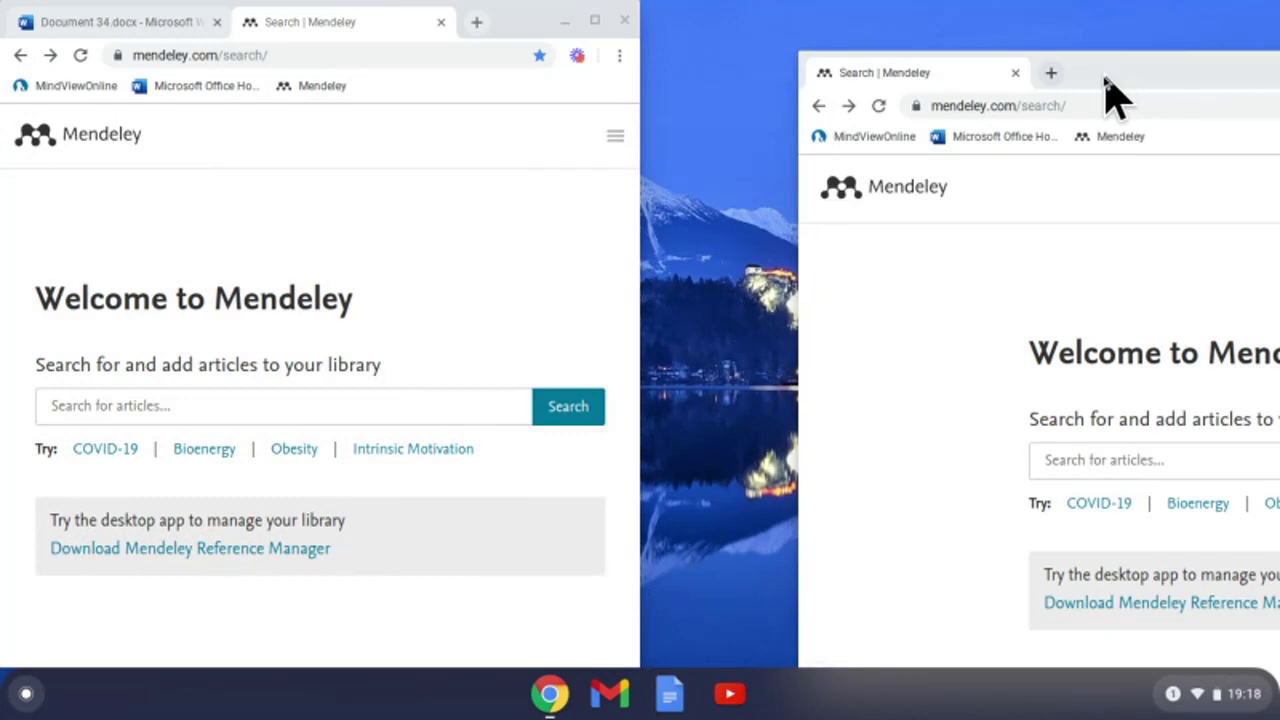
drag(1106, 78, 1277, 80)
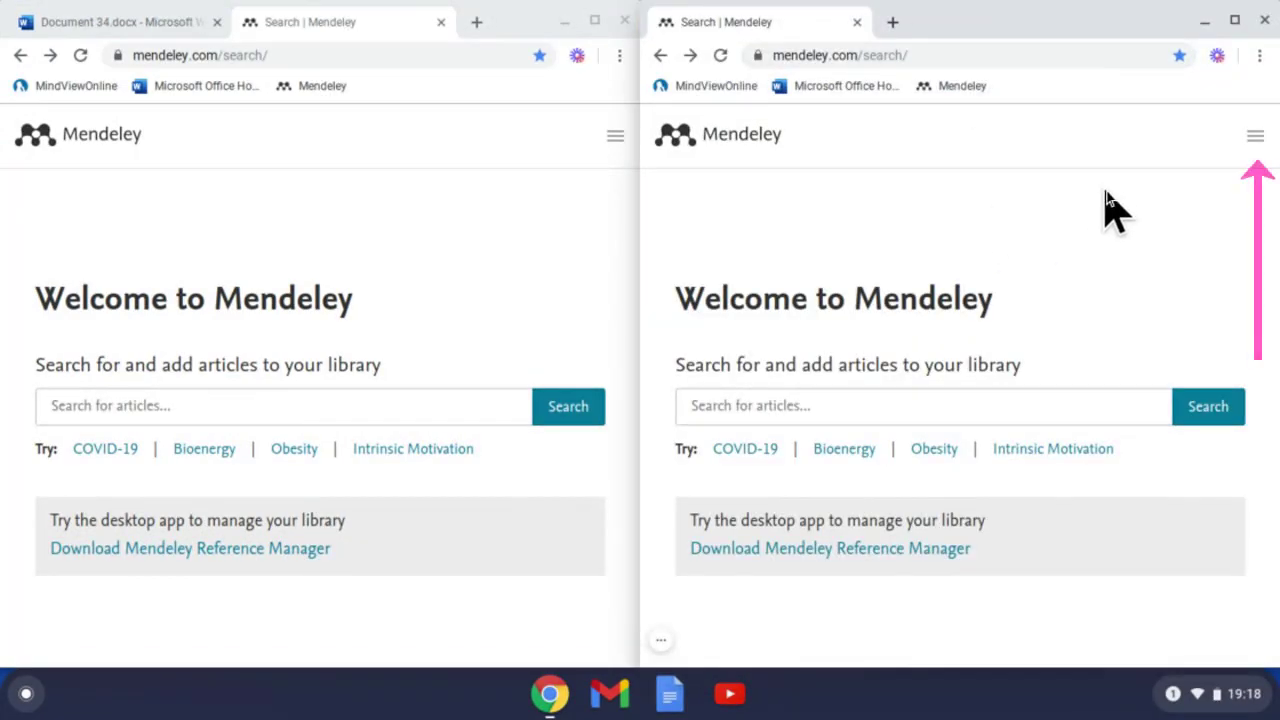
Show the library in the right window and search Mendeley for 'heart' in the left window.
click(1255, 137)
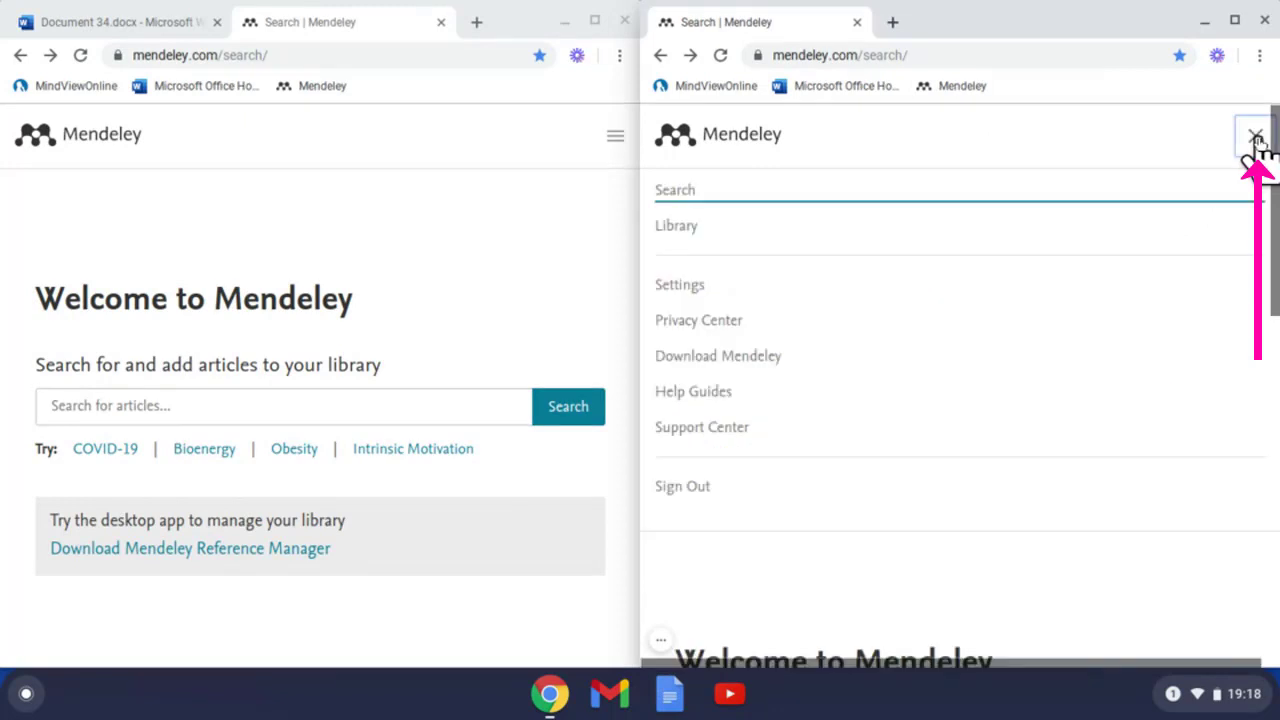
click(676, 232)
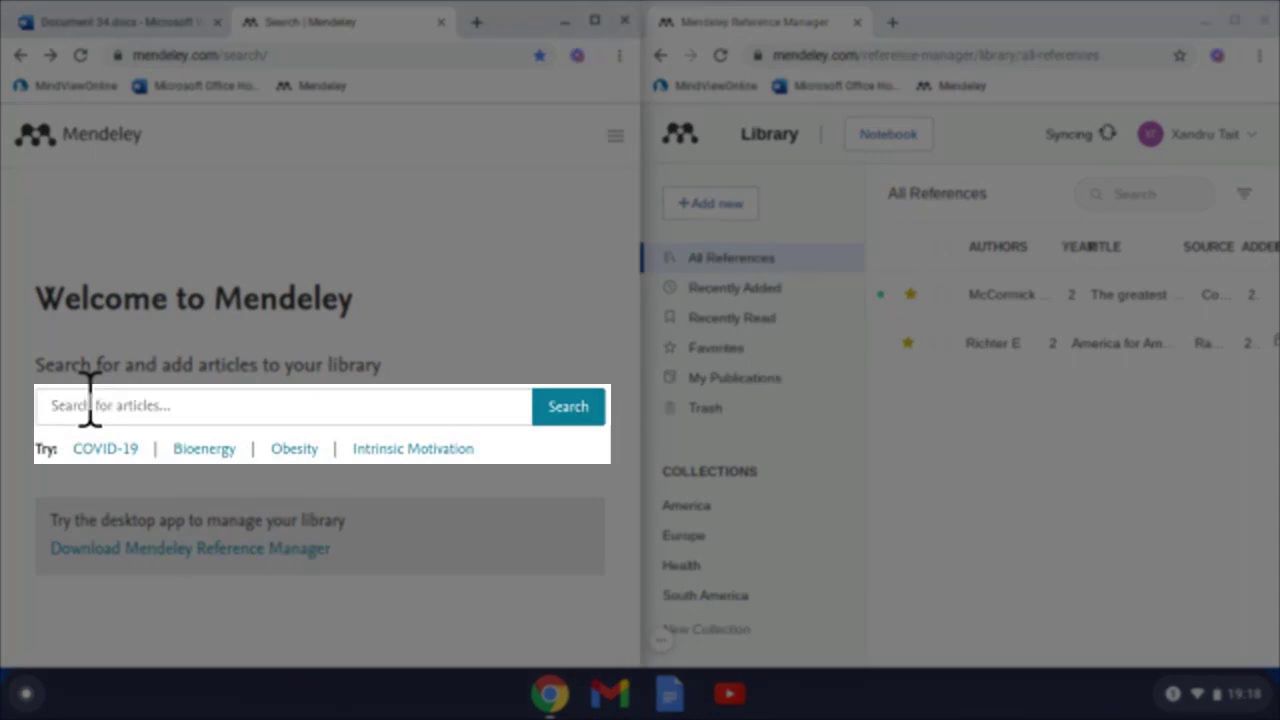
click(90, 400)
text(hea)
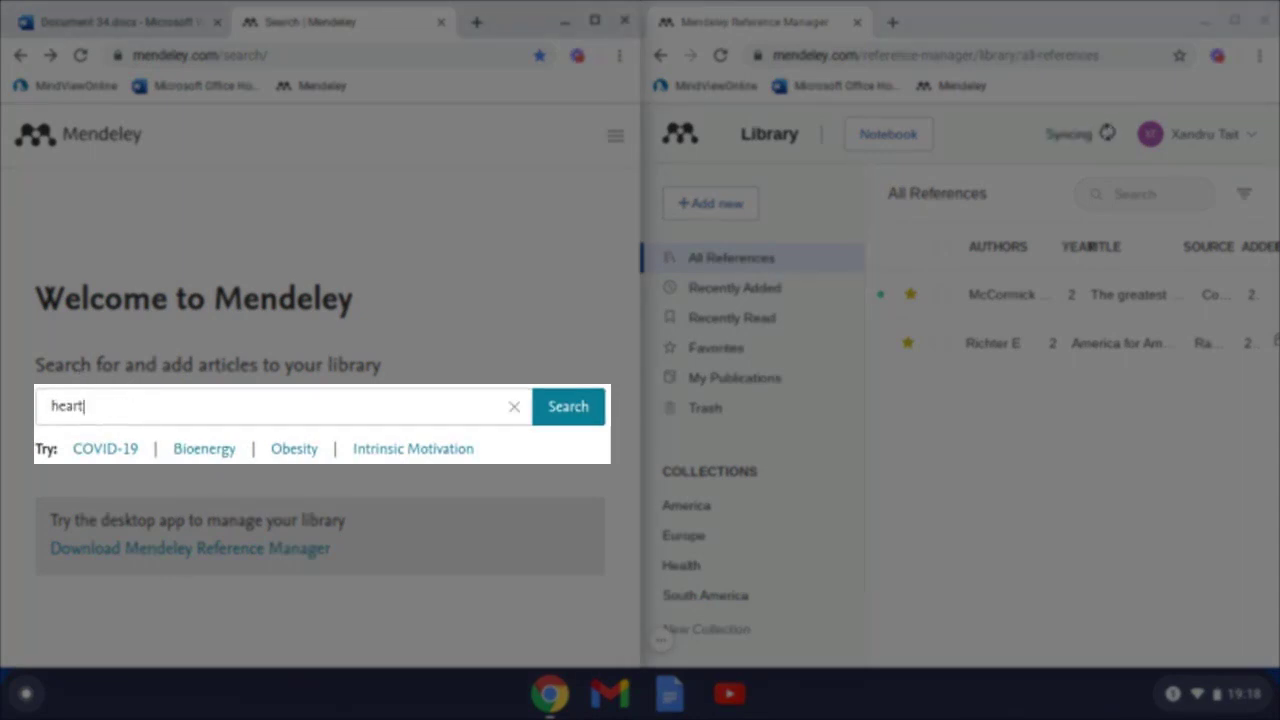
text(rt)
key(Return)
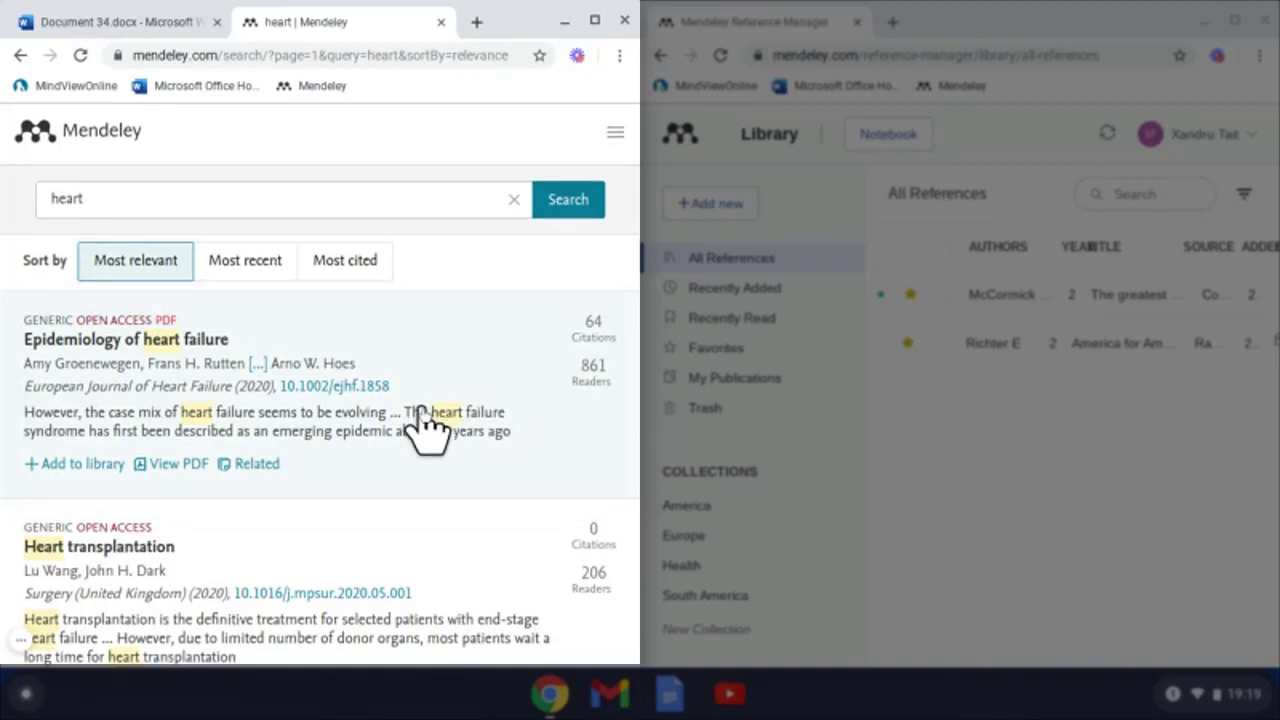
Add the heart disease and stroke statistics 2020 report to the library and file it into a collection.
scroll(428, 424, down, 1)
scroll(428, 424, down, 5)
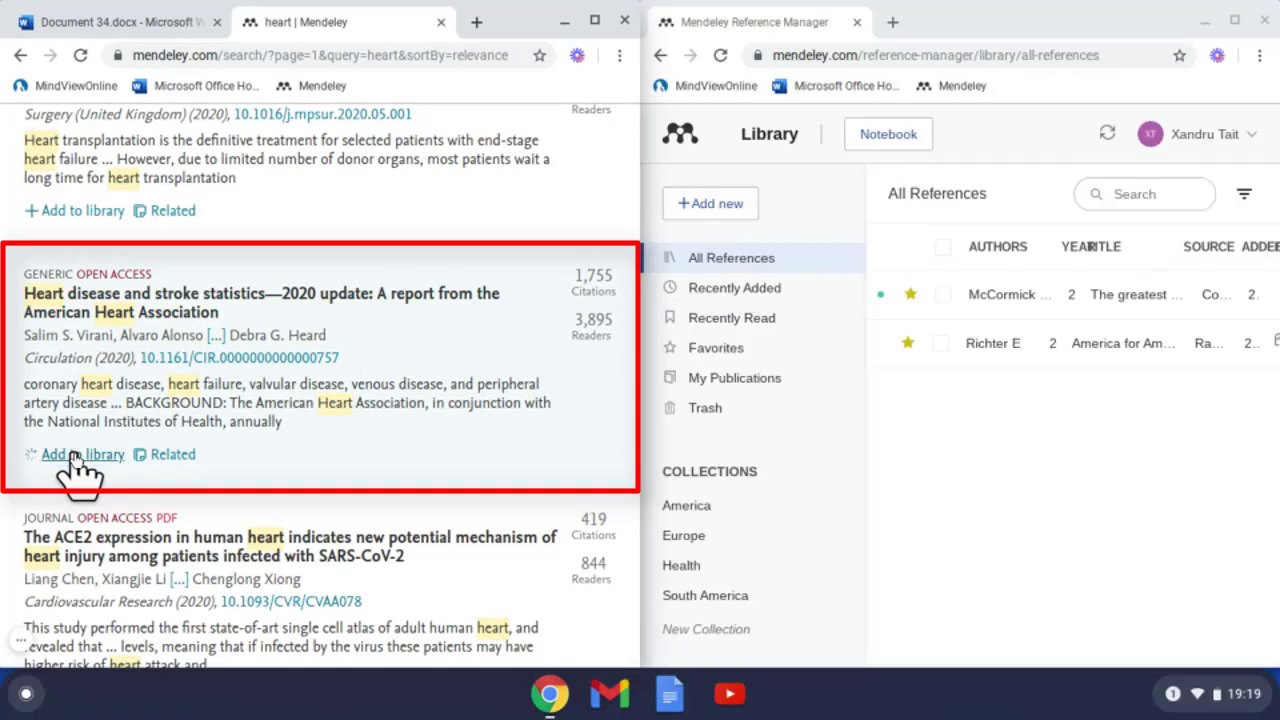
click(72, 456)
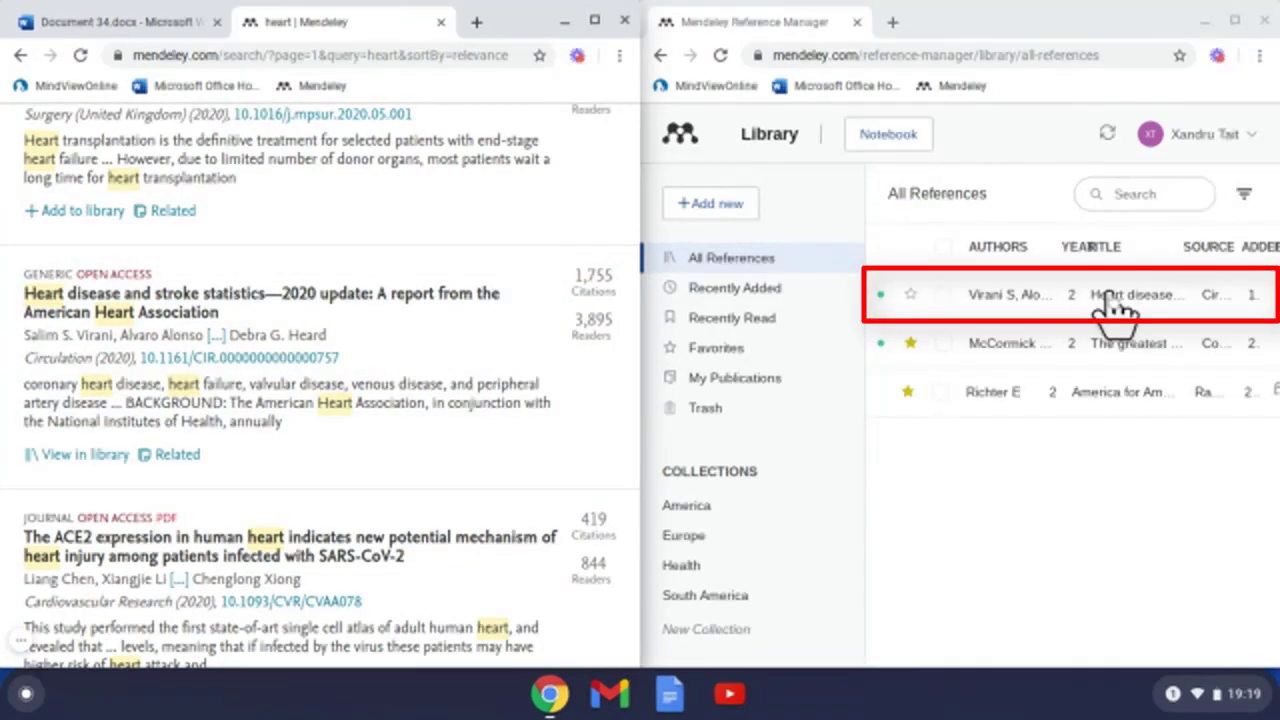
mouse_move(1117, 308)
mouse_down()
mouse_move(1057, 320)
mouse_move(771, 514)
mouse_move(694, 586)
mouse_move(695, 630)
mouse_move(685, 570)
mouse_up()
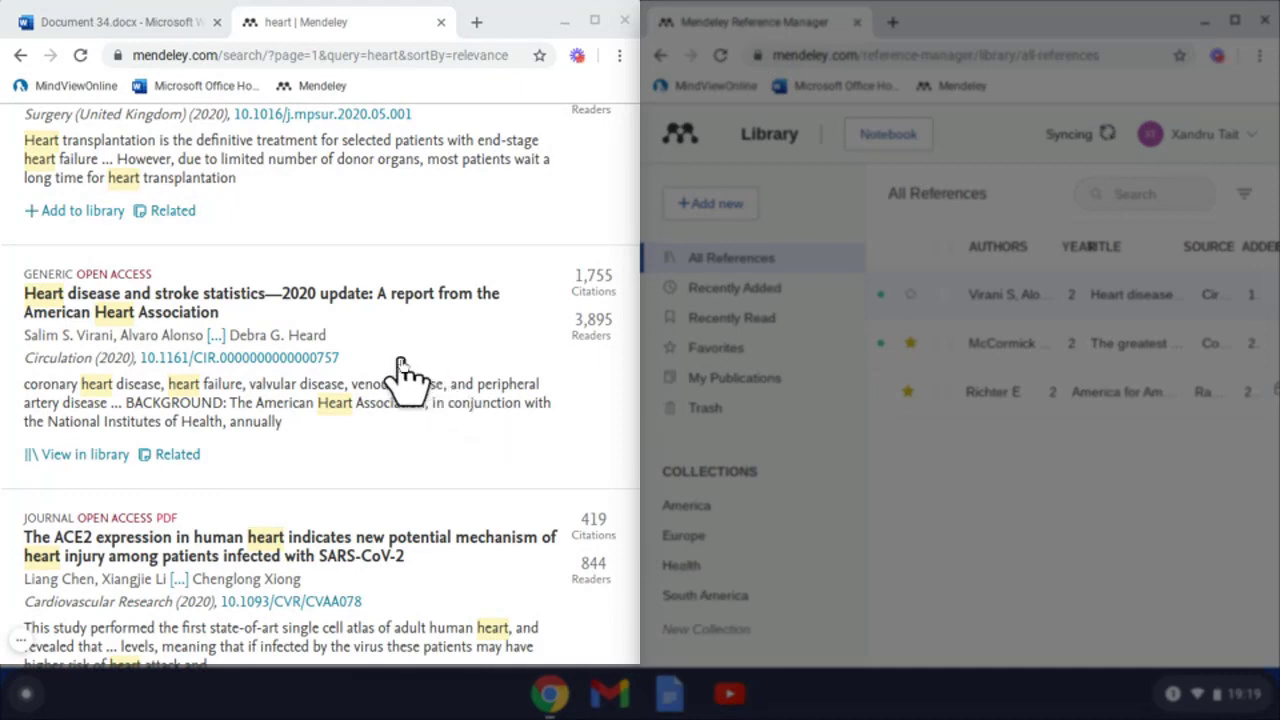
Open the Heart failure and COVID-19 result and view its full-text PDF in a new tab.
scroll(240, 512, down, 1)
scroll(240, 515, down, 4)
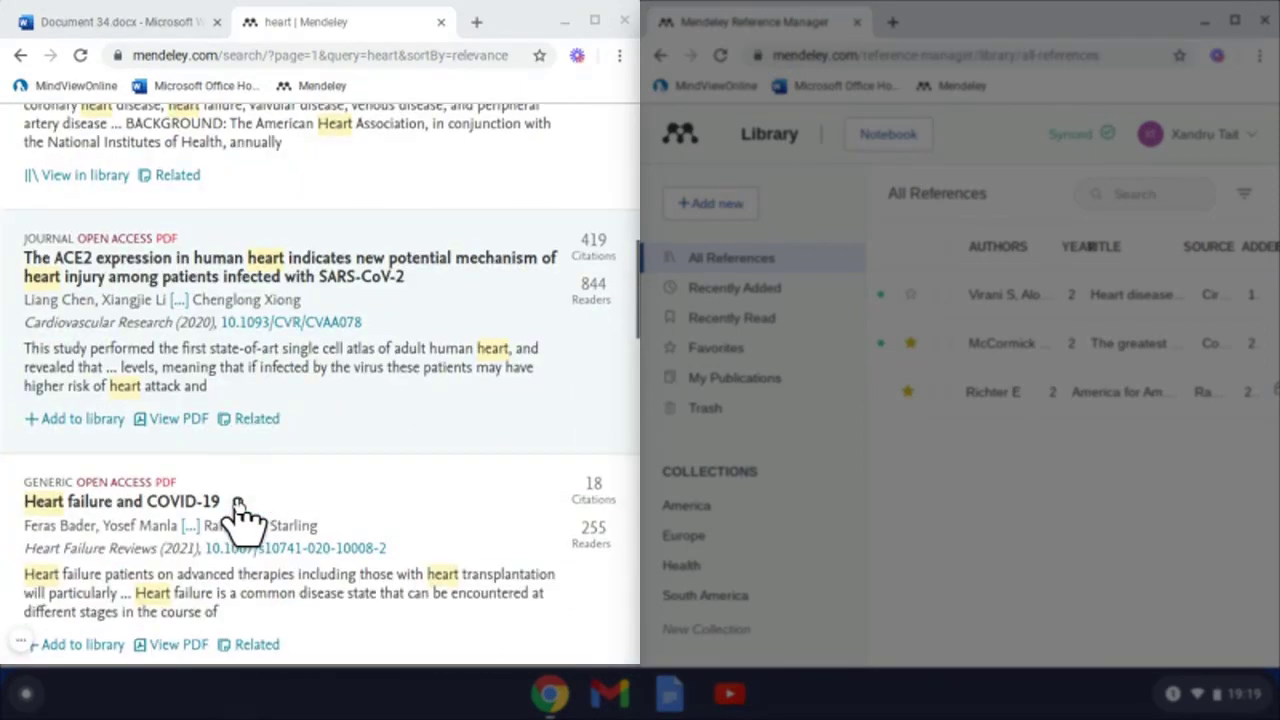
click(130, 503)
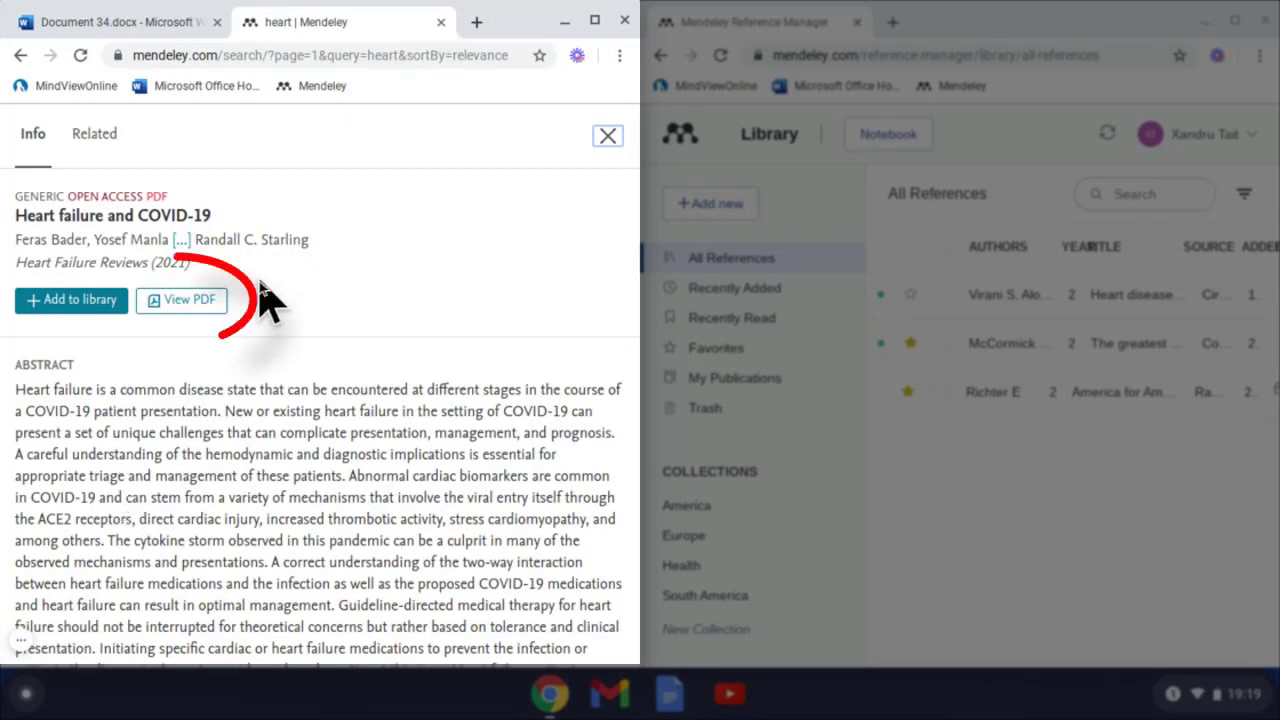
click(185, 298)
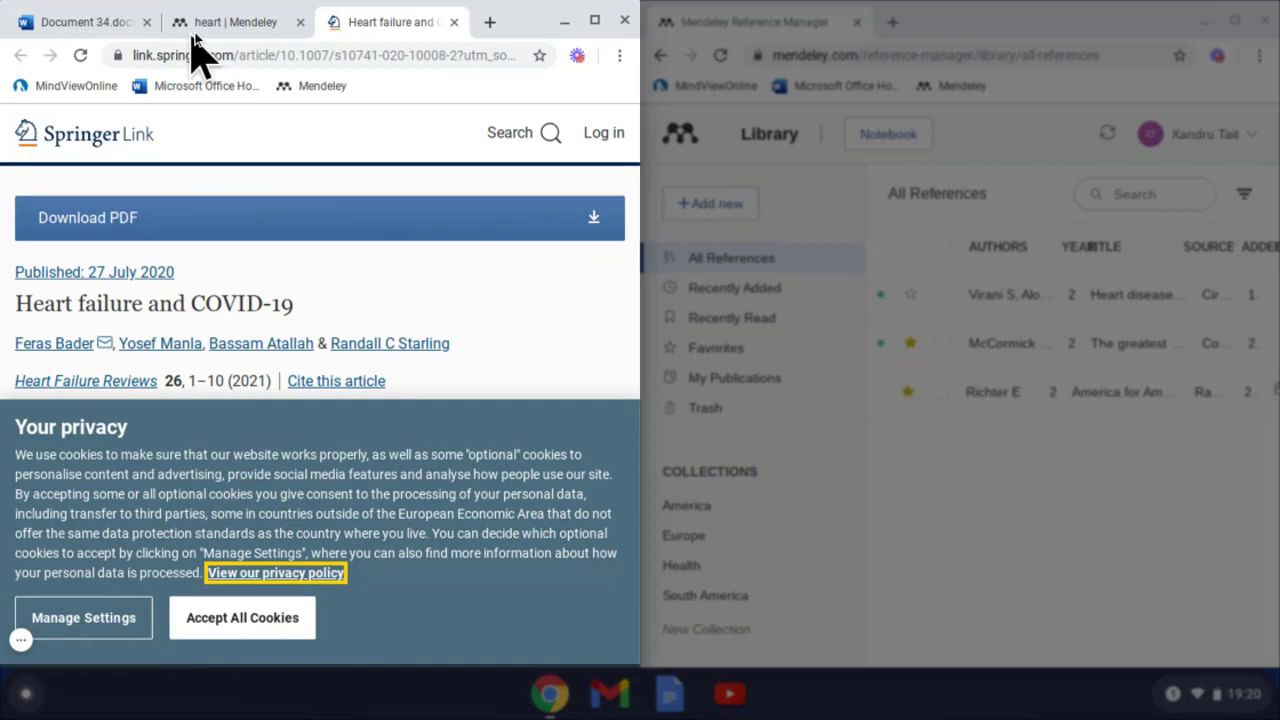
Add Heart failure and COVID-19 to the library from the search results and file it under Health.
click(235, 22)
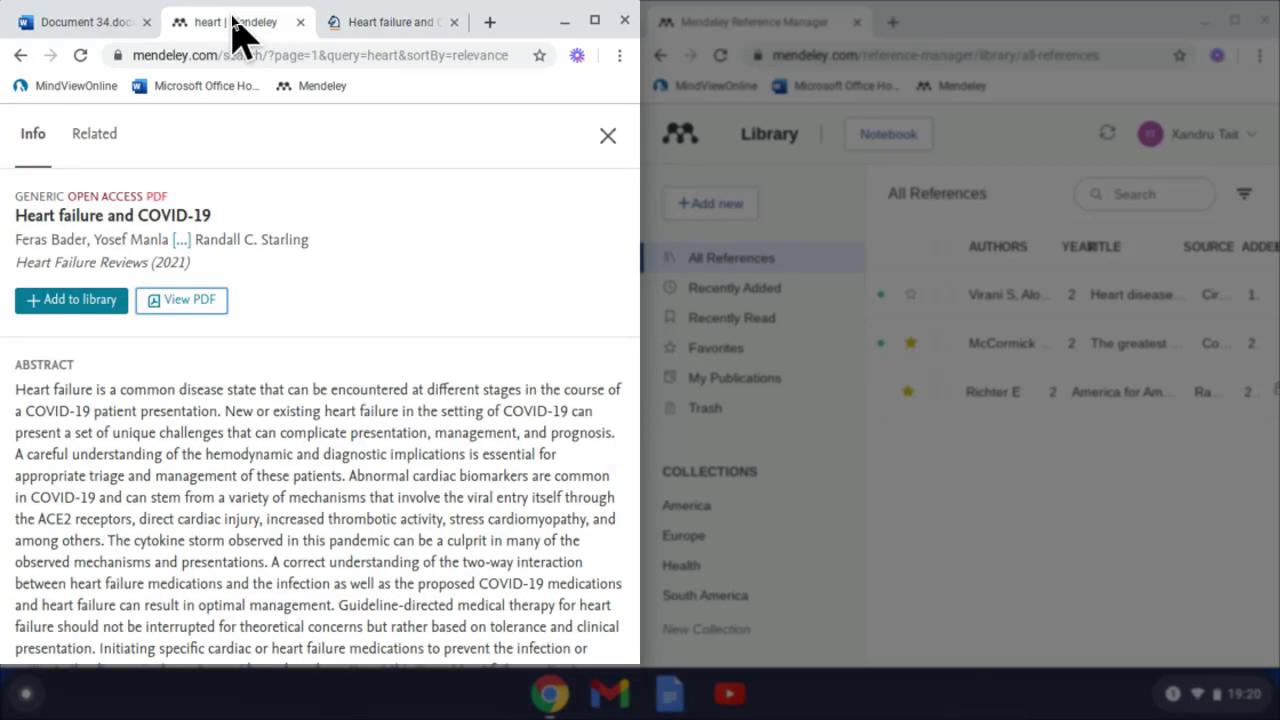
click(70, 302)
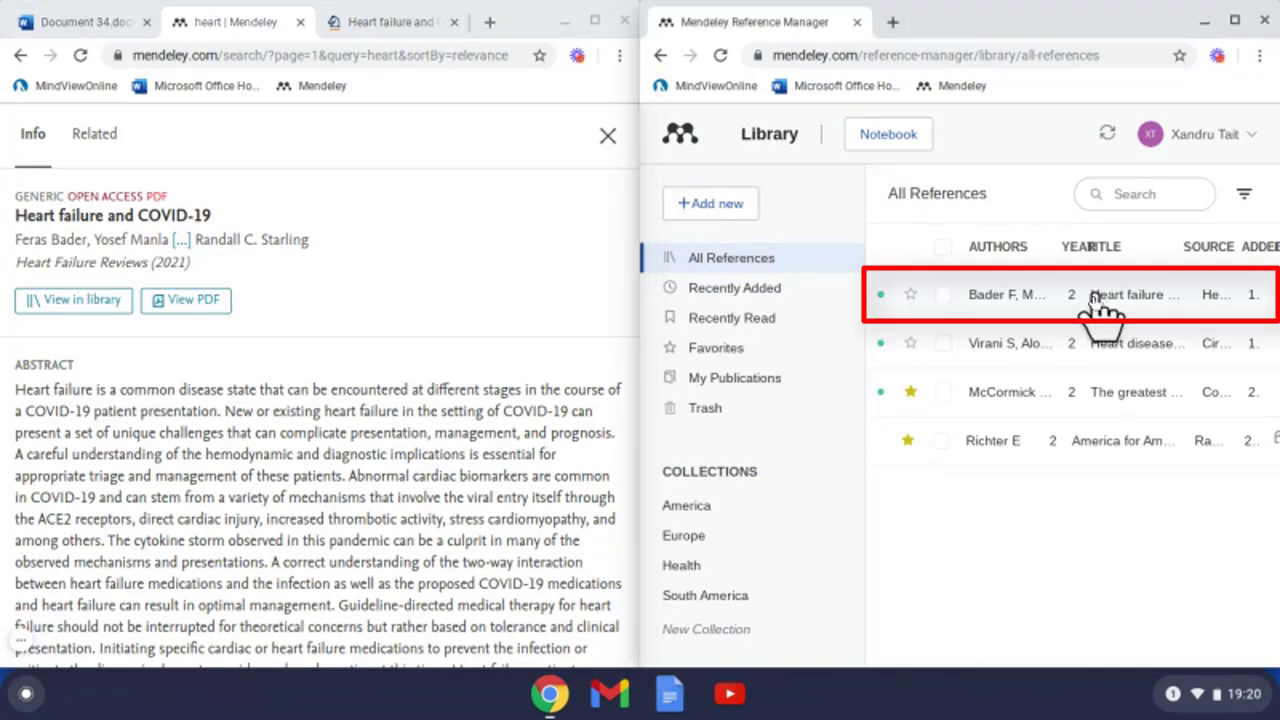
mouse_move(1100, 314)
mouse_down()
mouse_move(1100, 300)
mouse_move(714, 543)
mouse_move(692, 570)
mouse_move(677, 564)
mouse_up()
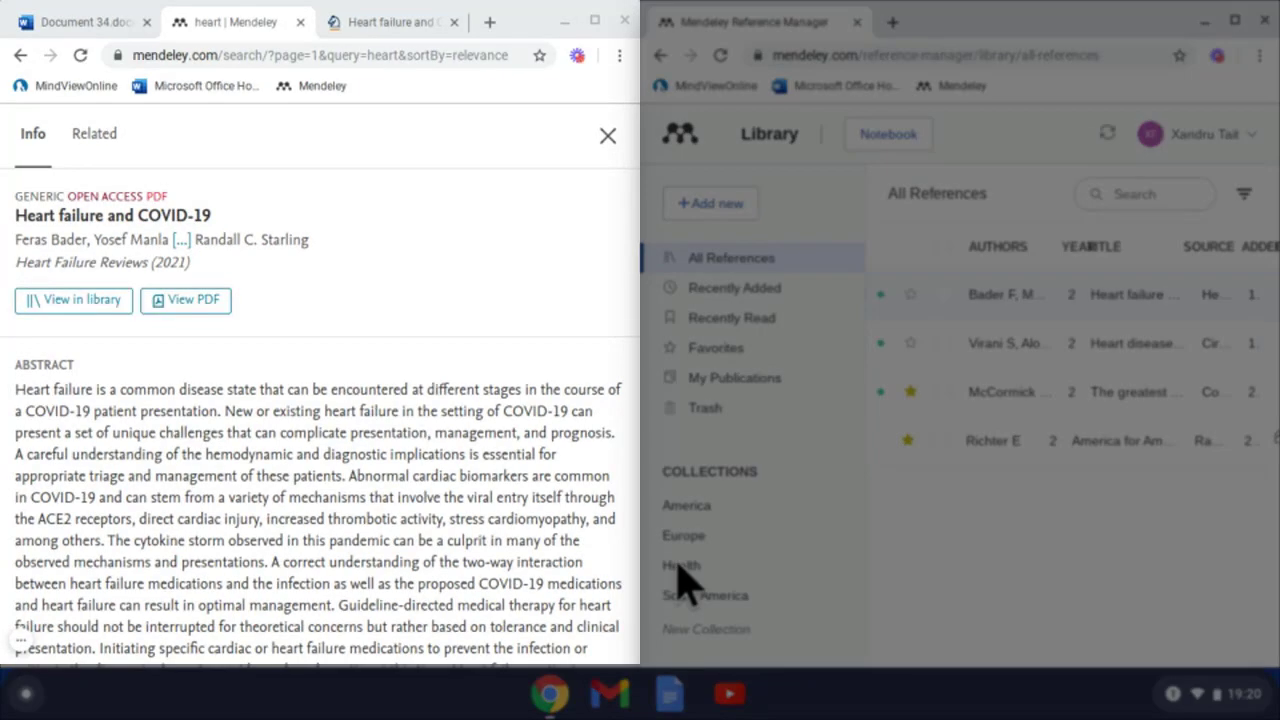
In a new tab, search Google for 'mendeley importer' and open the Mendeley Web Importer page.
click(489, 22)
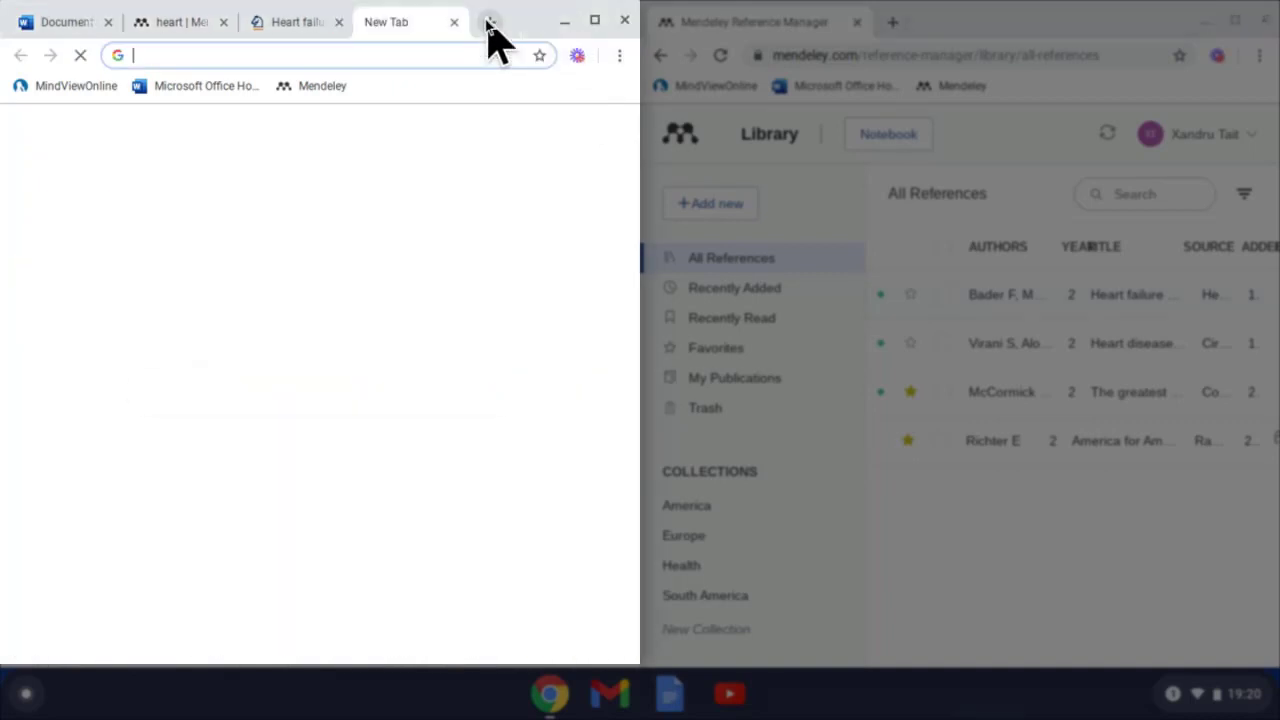
text(mene)
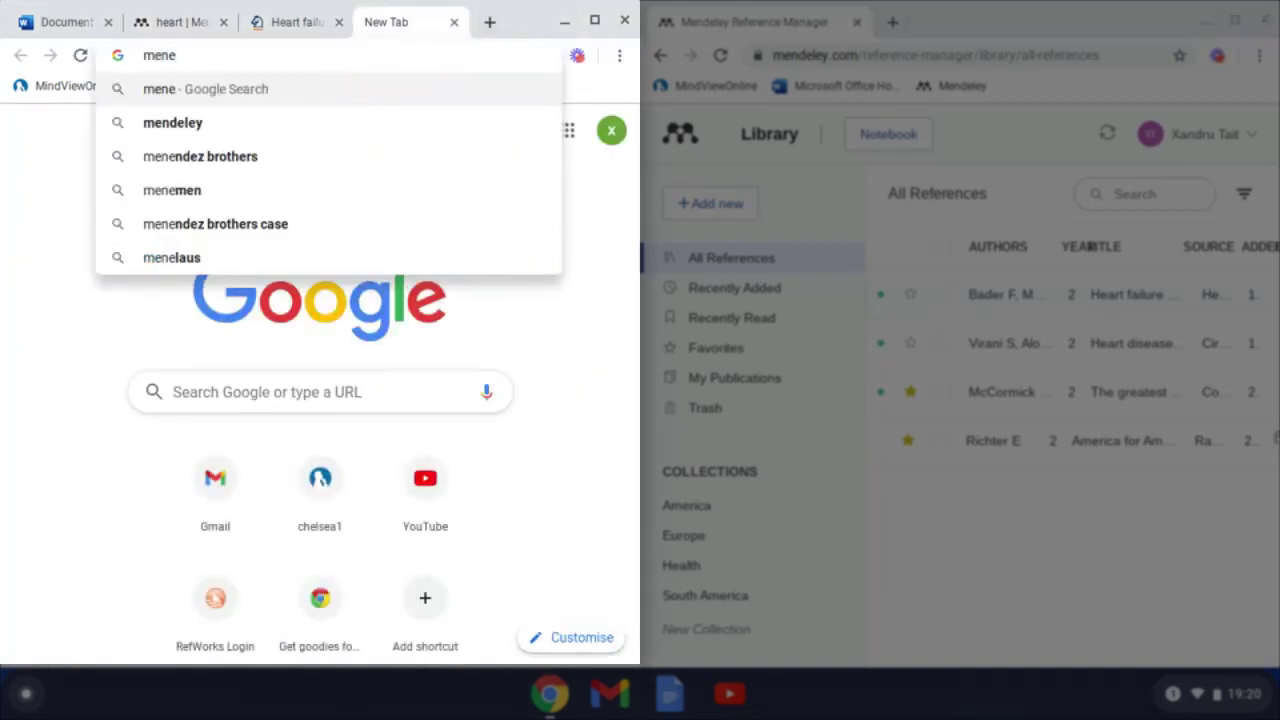
key(Down)
key(Return)
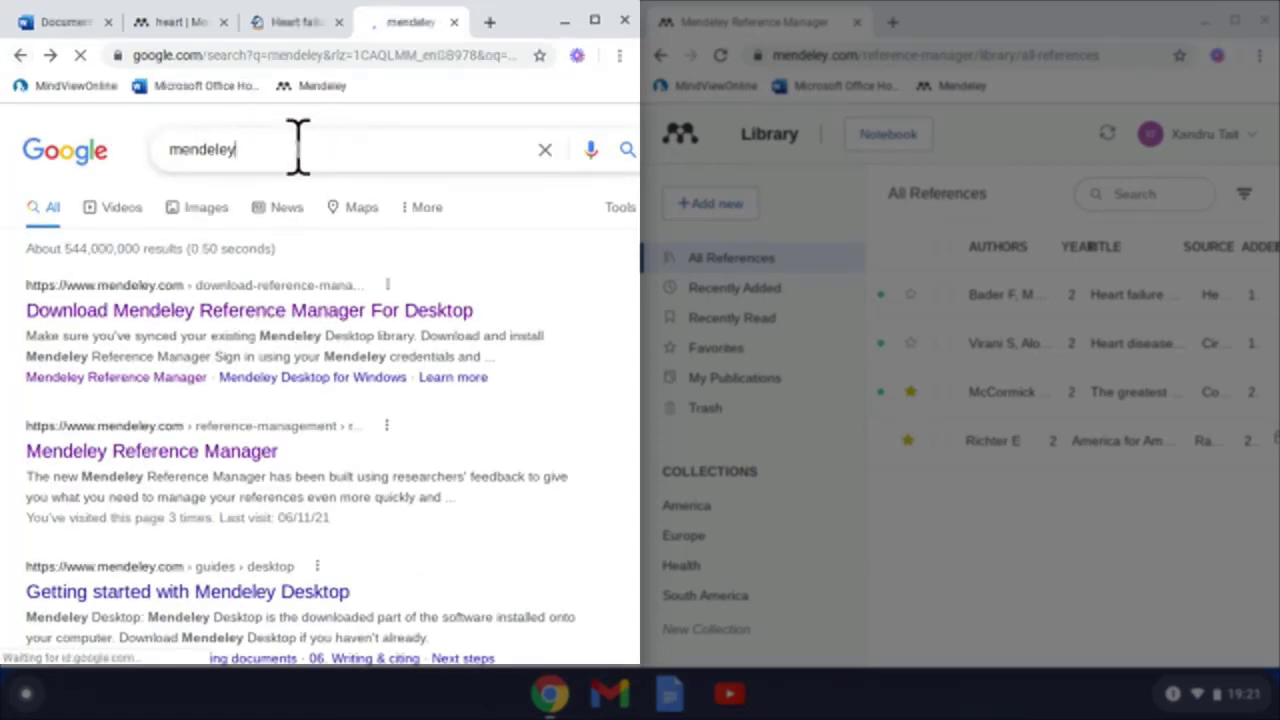
text(impor)
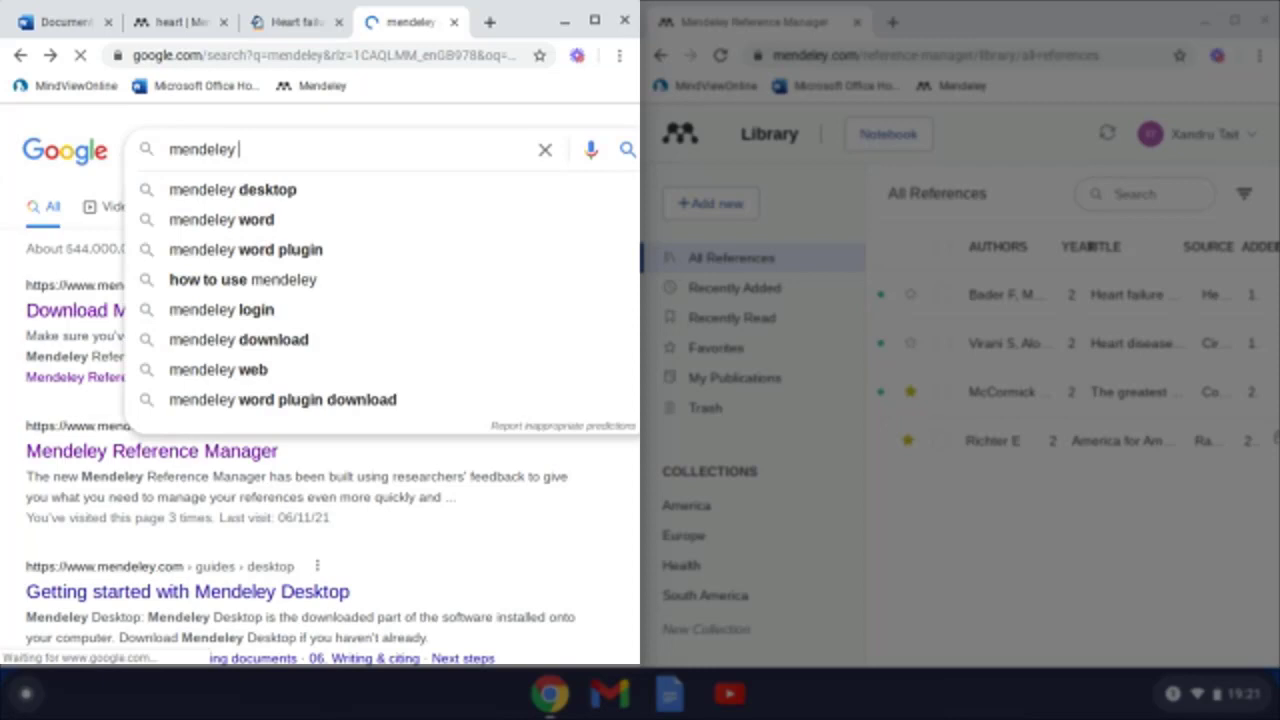
text(ter)
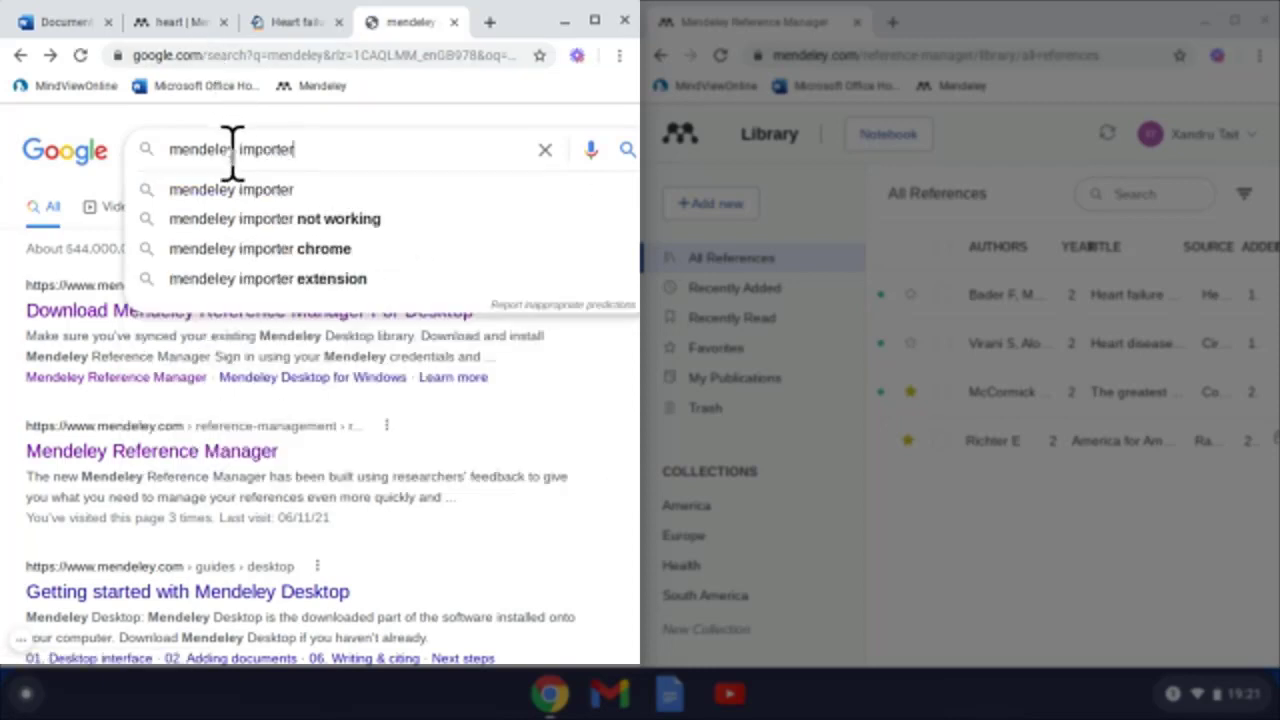
click(250, 195)
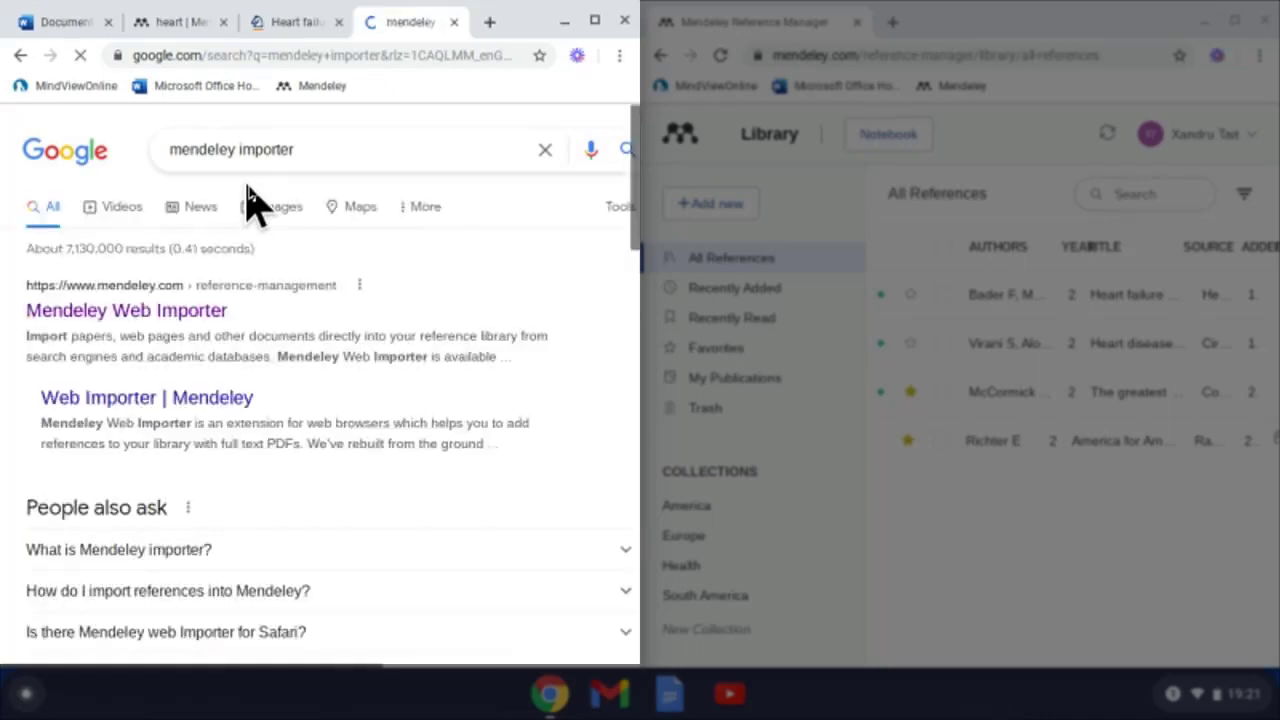
click(163, 314)
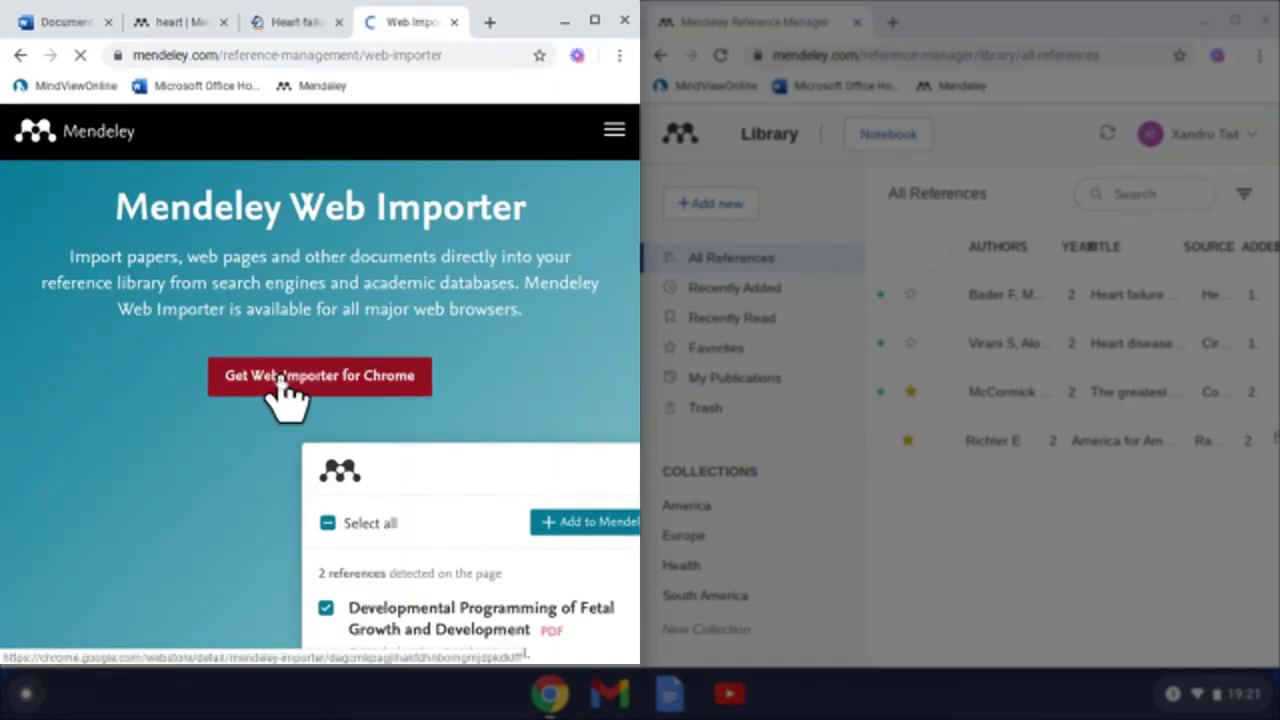
Install the Mendeley Web Importer extension from its Chrome Web Store listing.
click(281, 378)
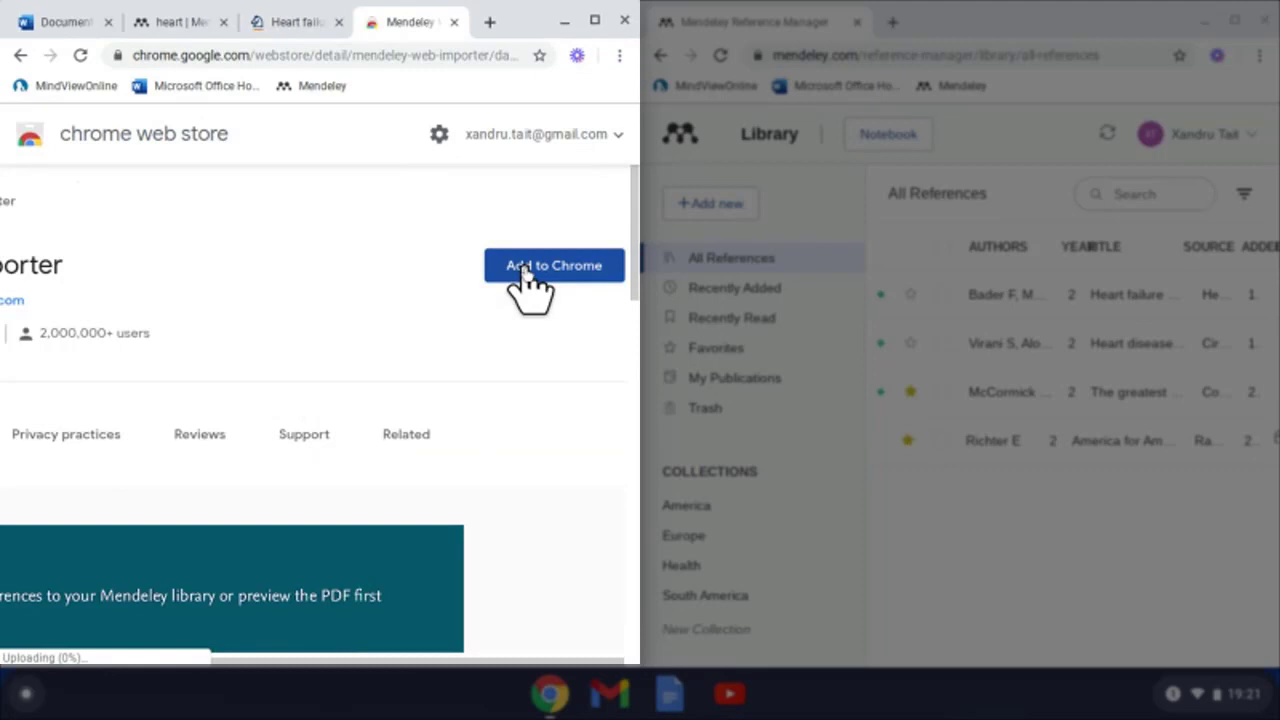
click(526, 272)
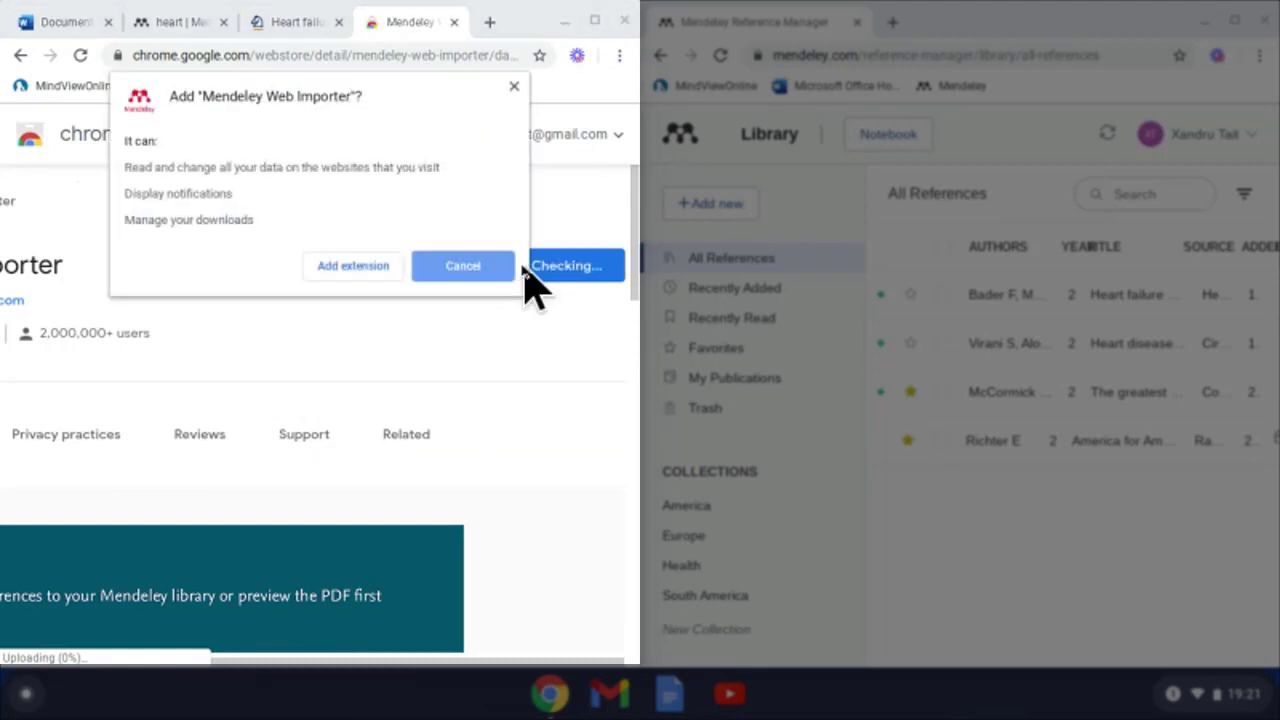
click(380, 267)
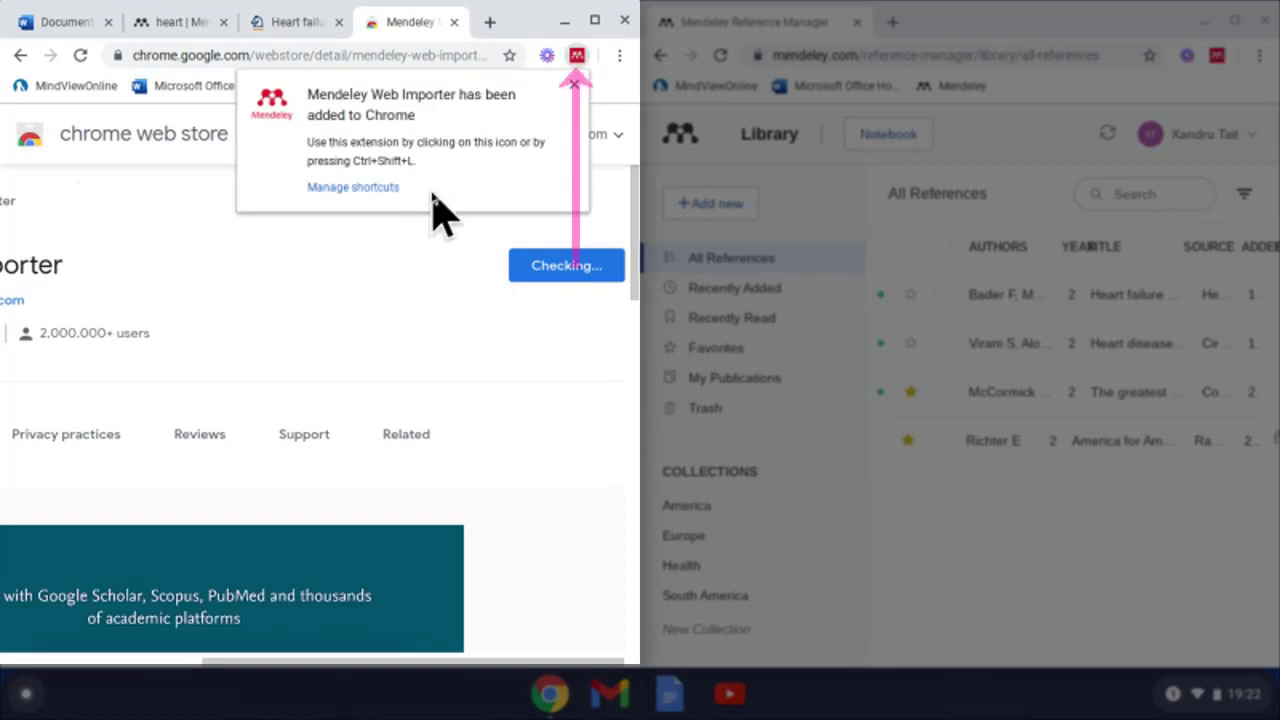
Check the importer on the extensions management page, then close the extension details and Web Store tabs.
right_click(577, 55)
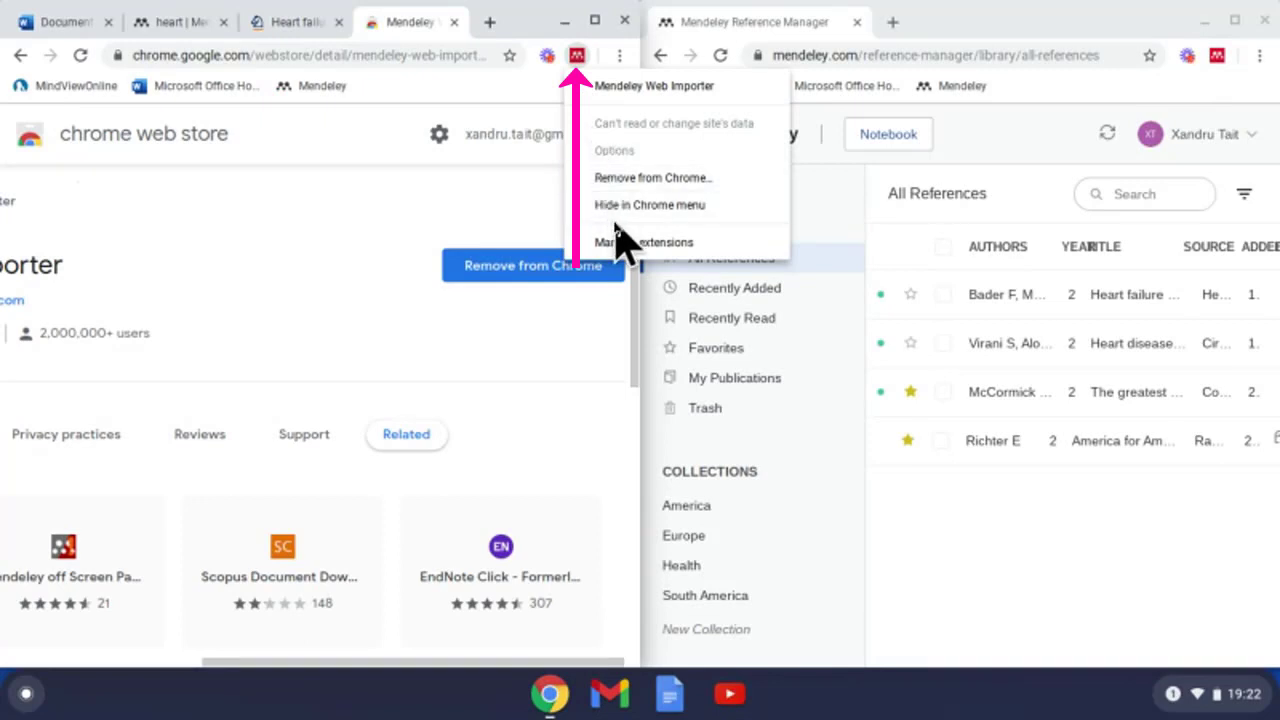
click(619, 240)
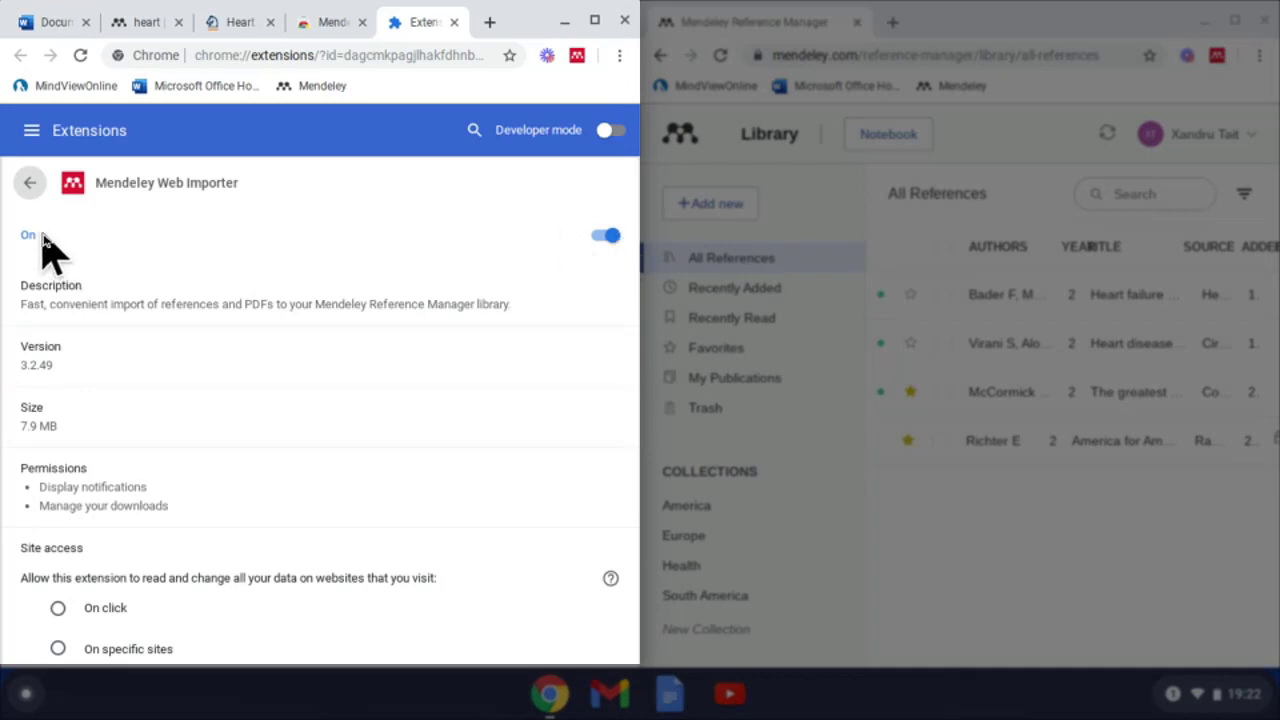
click(455, 24)
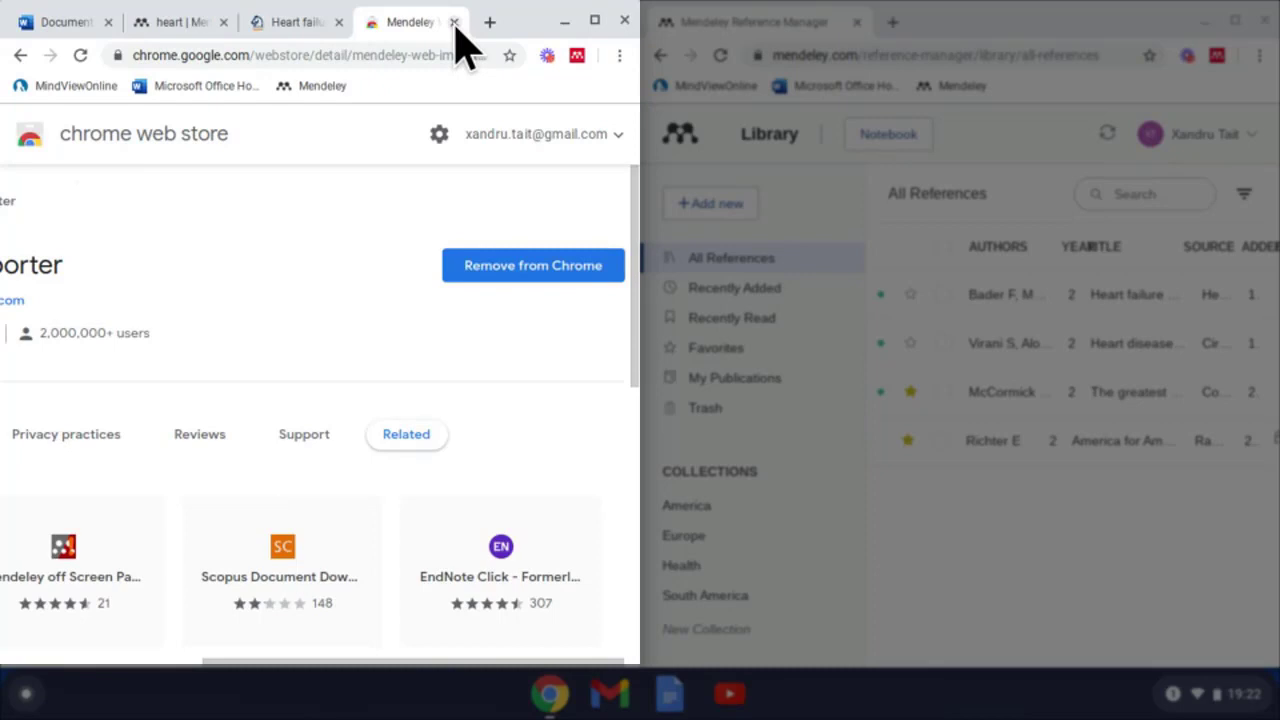
click(455, 24)
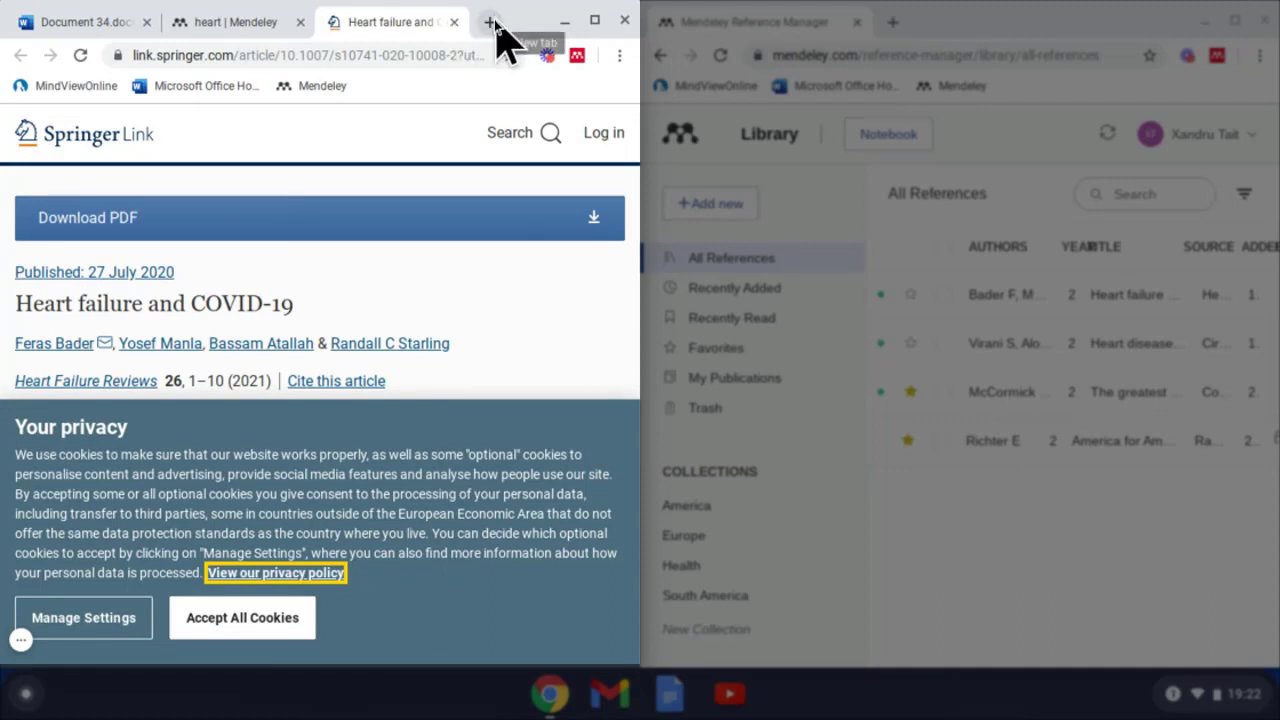
In a new browser tab, run a web search for 'google scholar' and open Google Scholar.
click(490, 22)
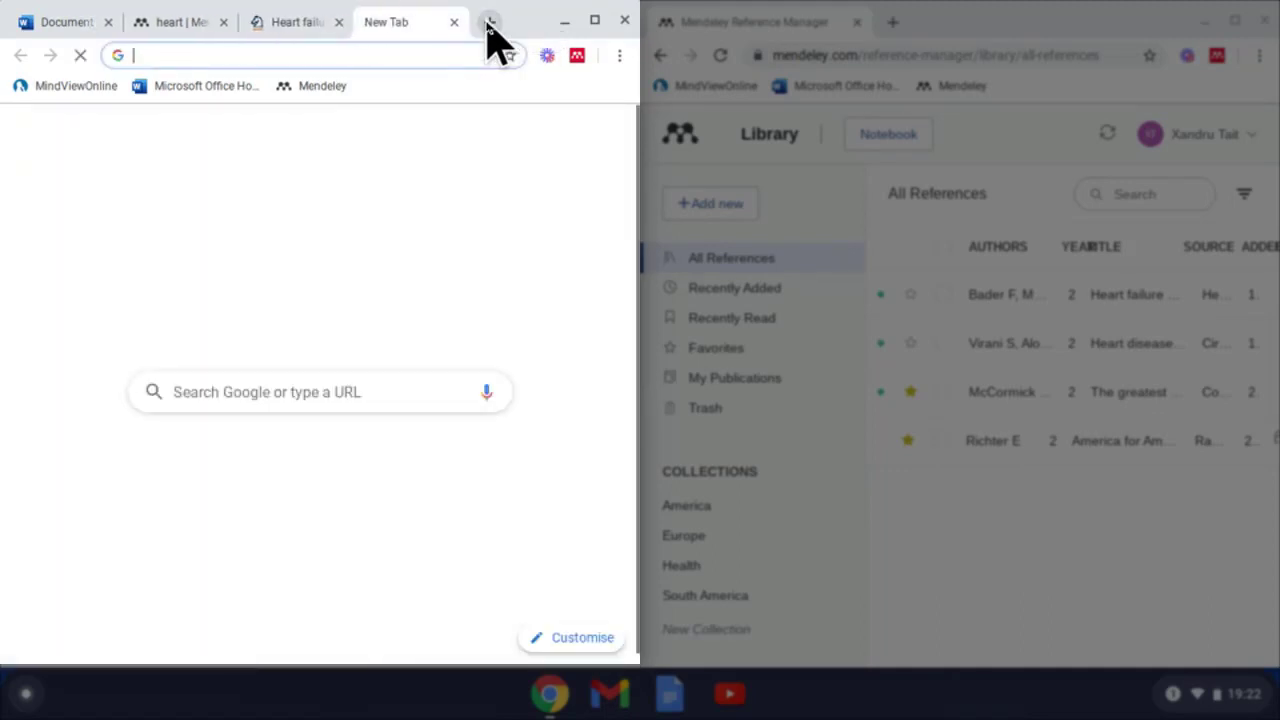
text(google scholar)
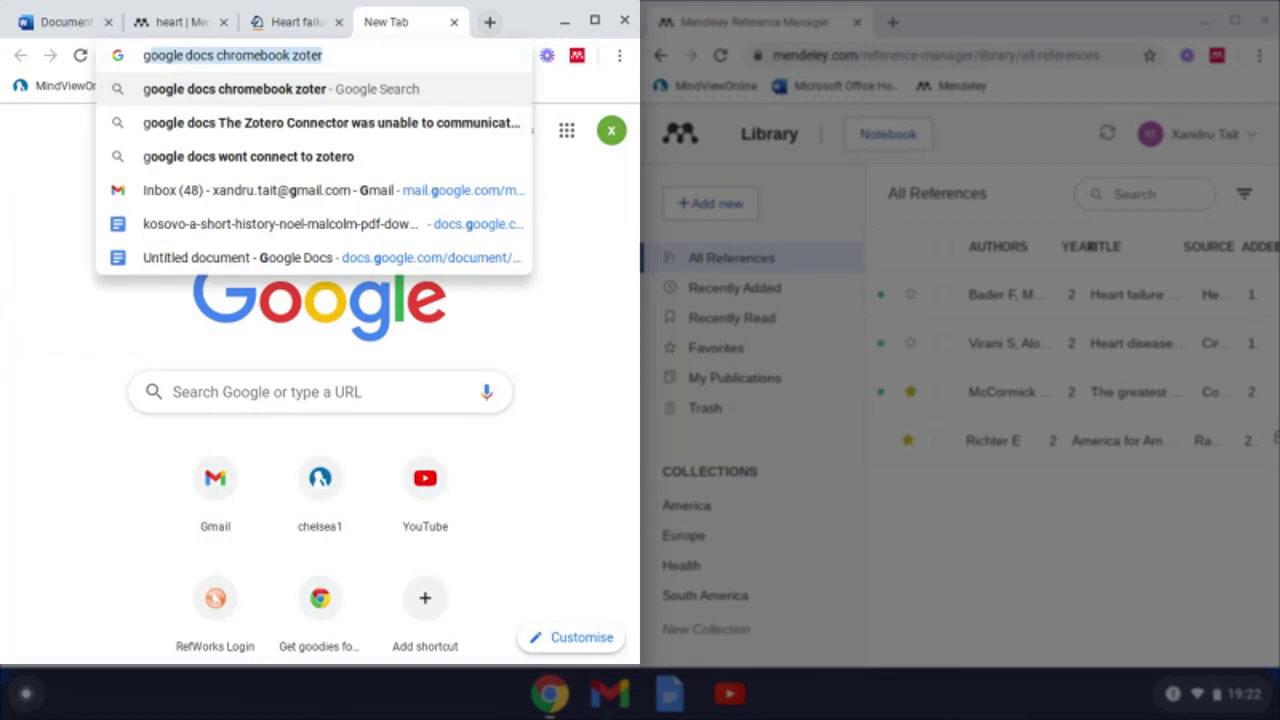
key(Return)
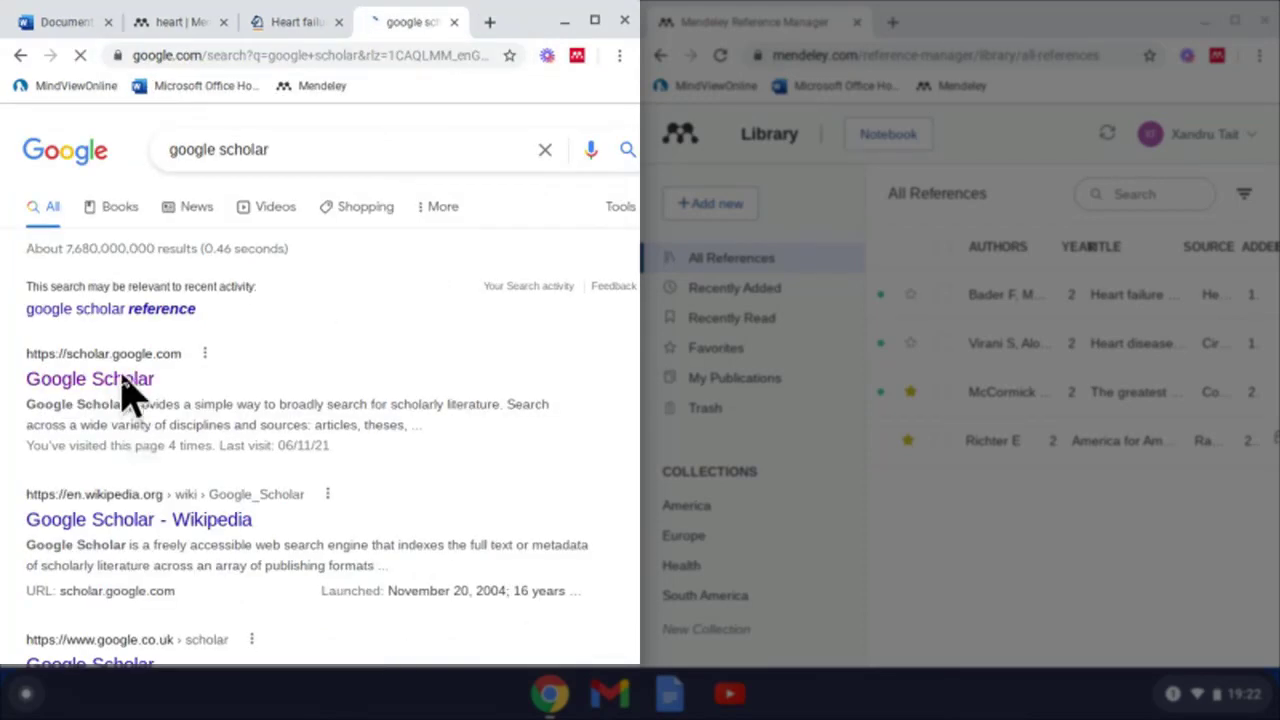
click(120, 385)
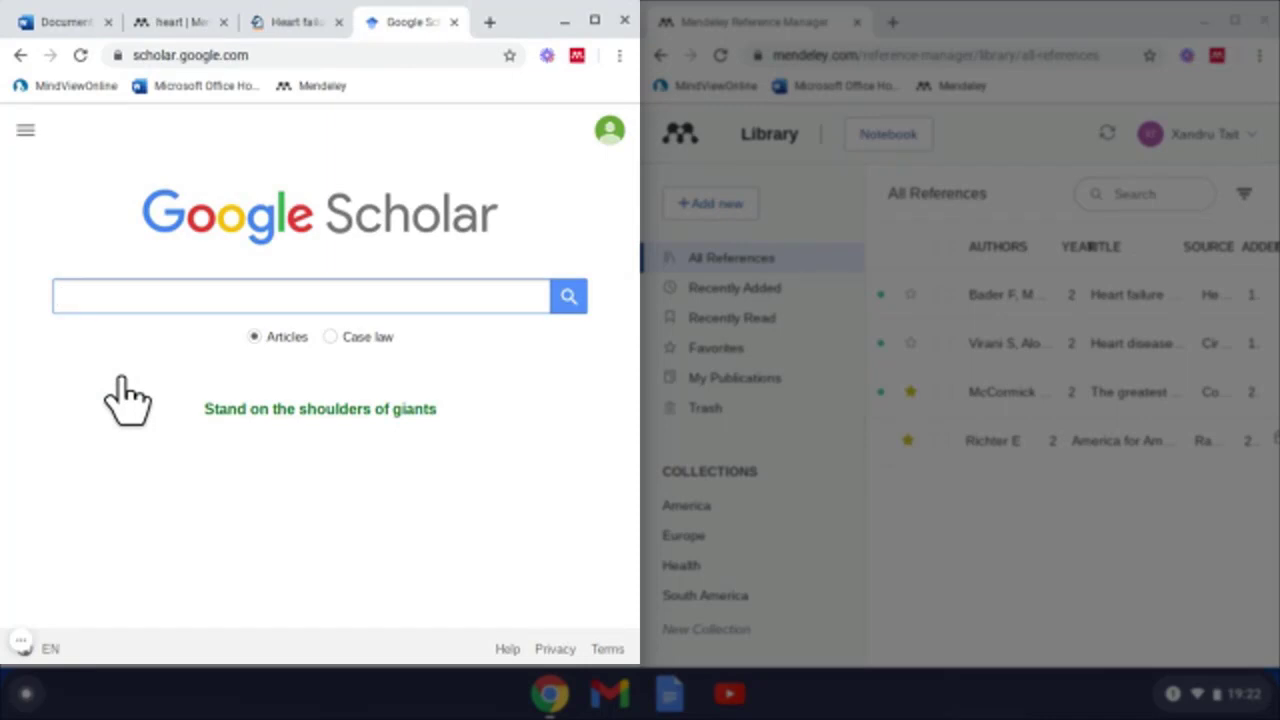
Search Google Scholar for 'heart' and scroll down the results.
text(heart)
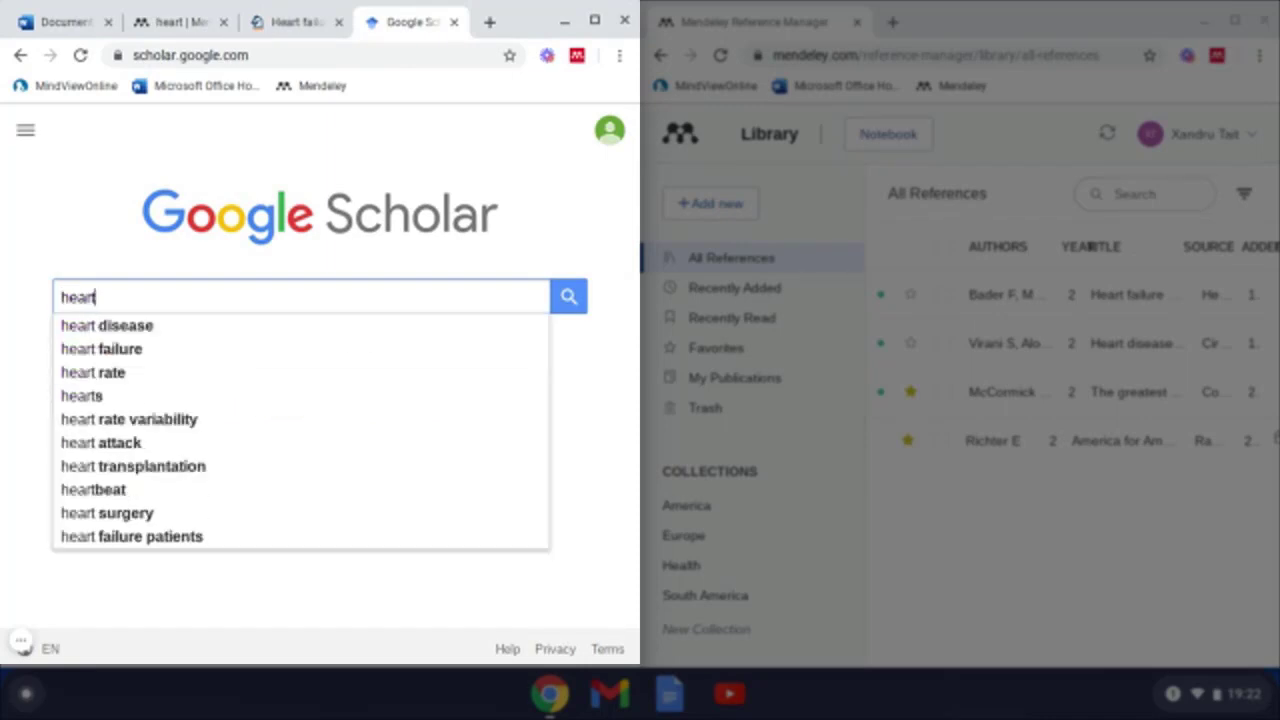
key(Return)
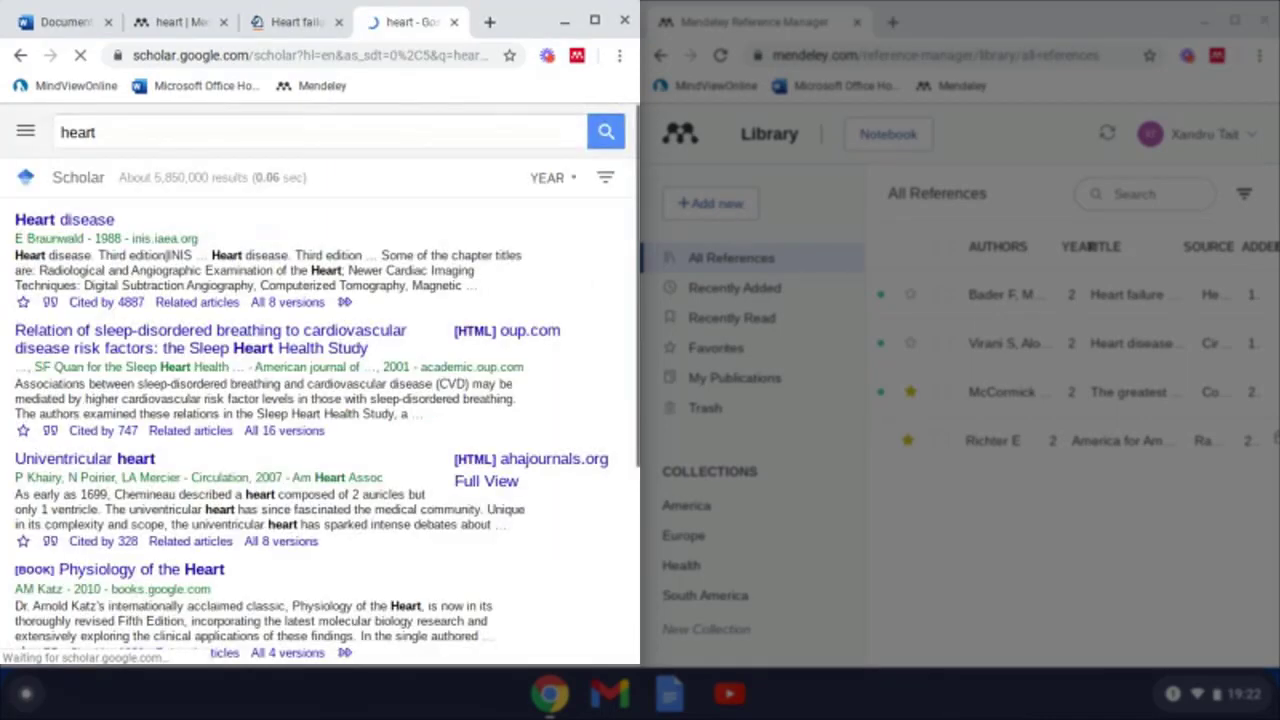
scroll(274, 440, down, 2)
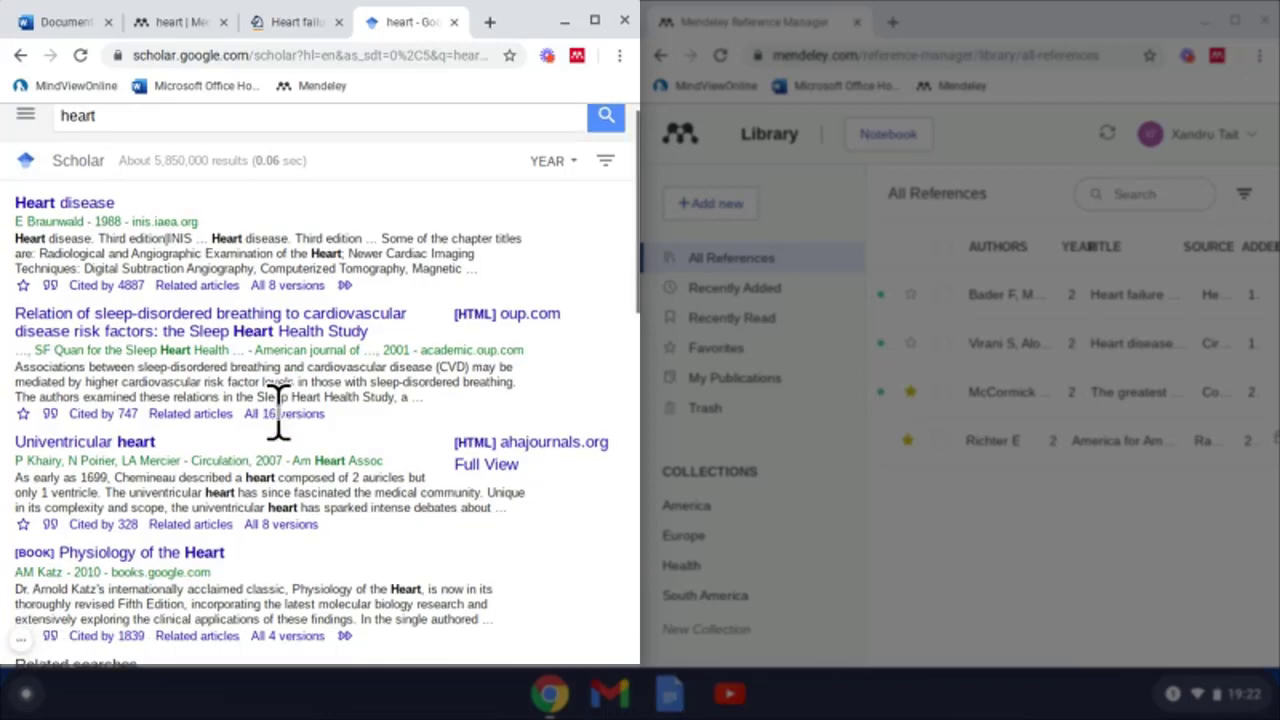
scroll(278, 410, down, 3)
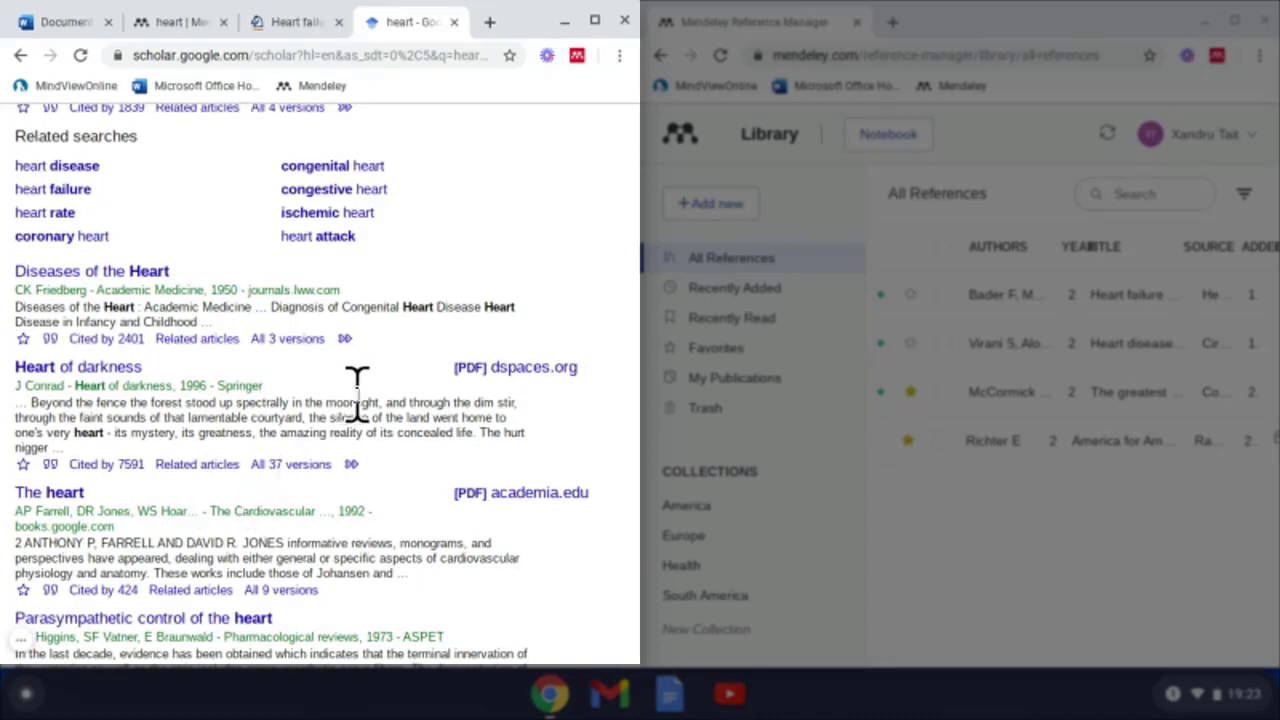
Open the Heart of Darkness PDF from dspaces.org, scroll through it, and return to the title page.
click(497, 369)
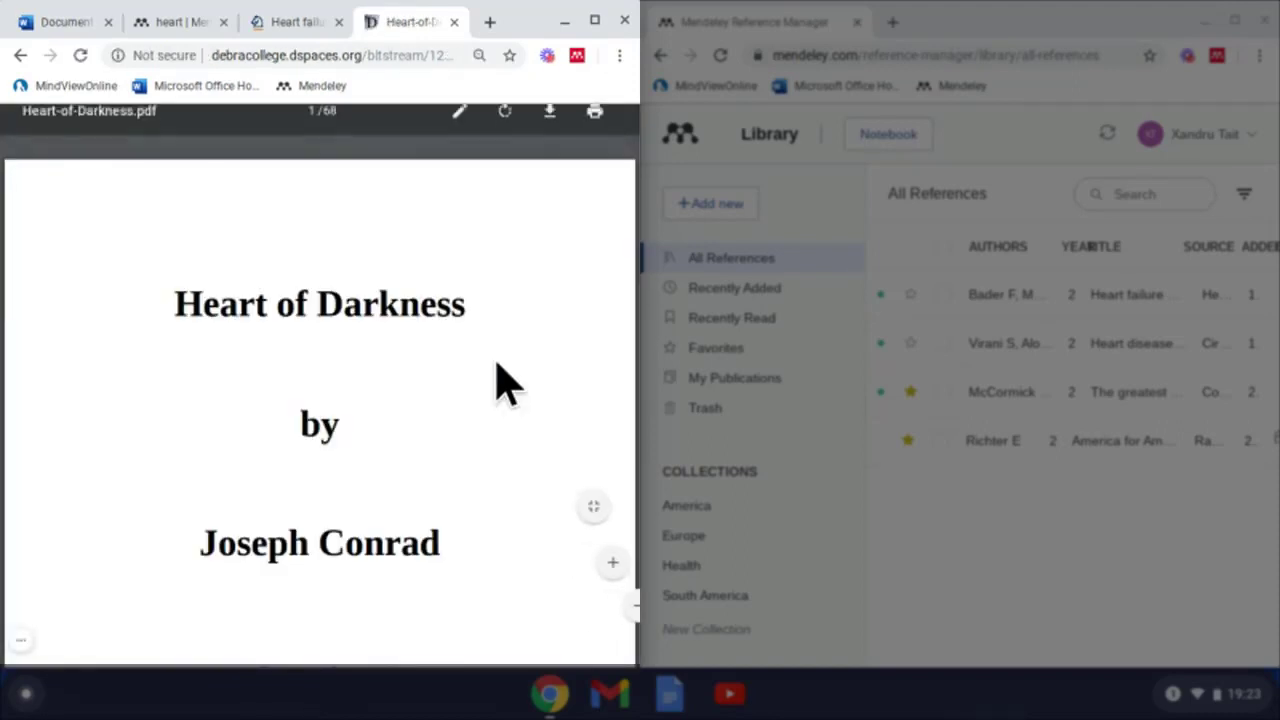
scroll(503, 383, down, 5)
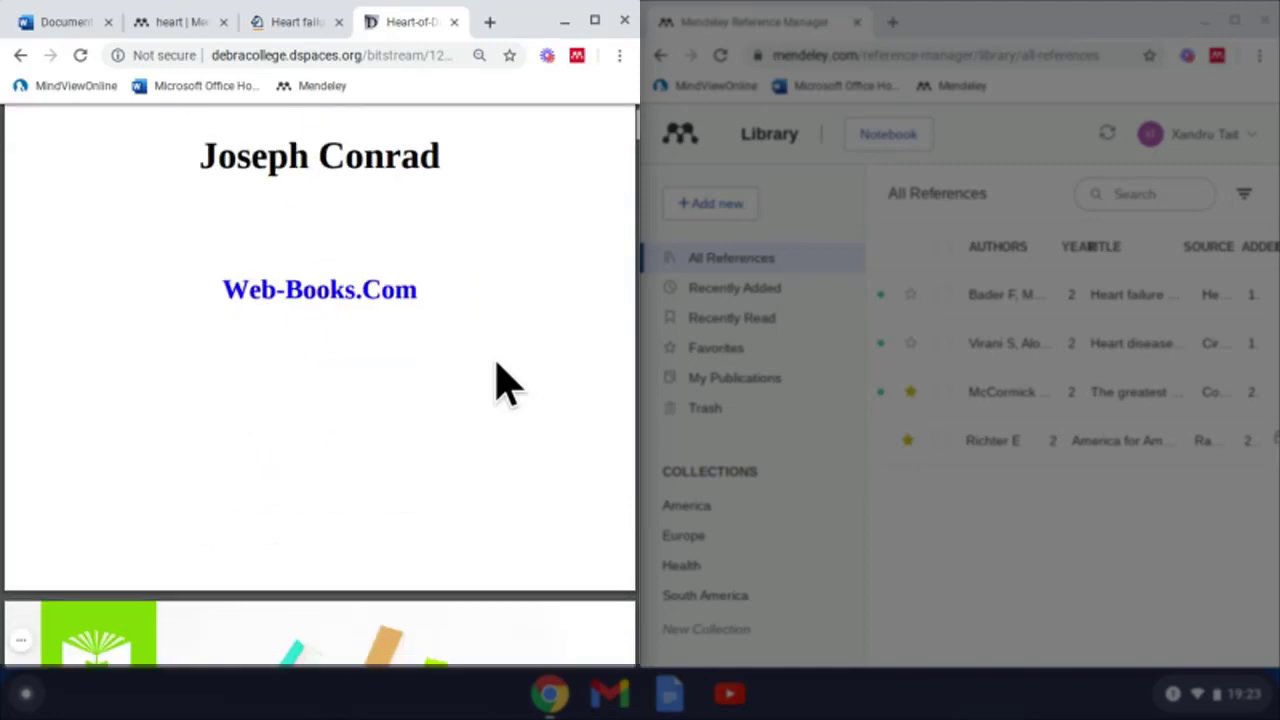
scroll(503, 383, down, 3)
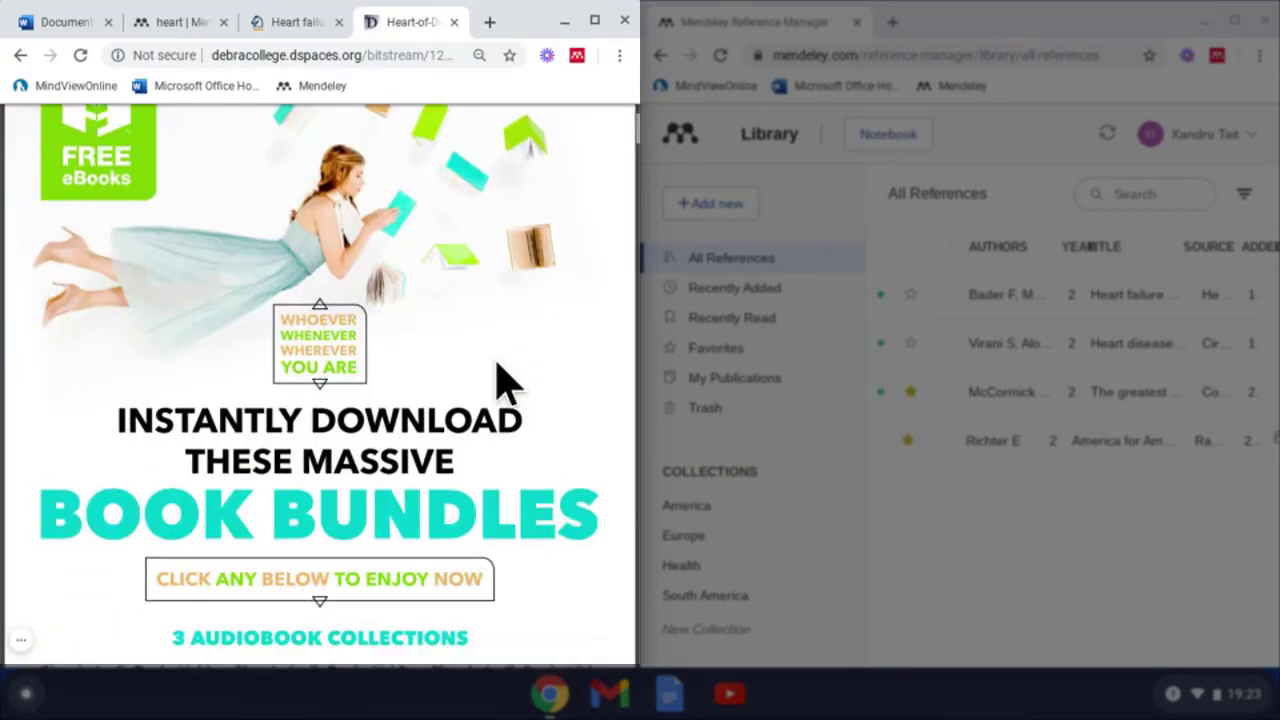
scroll(503, 383, up, 10)
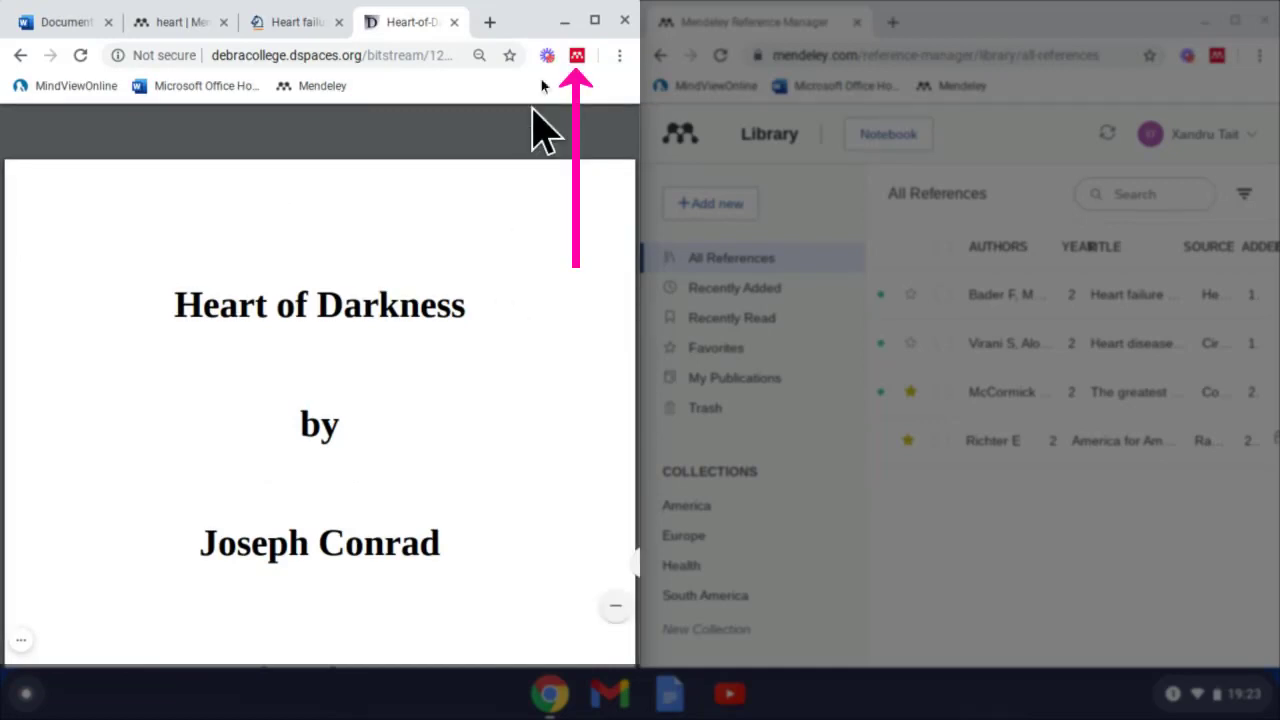
Add Heart of Darkness and its Web Page item to the Mendeley library with Web Importer.
click(576, 56)
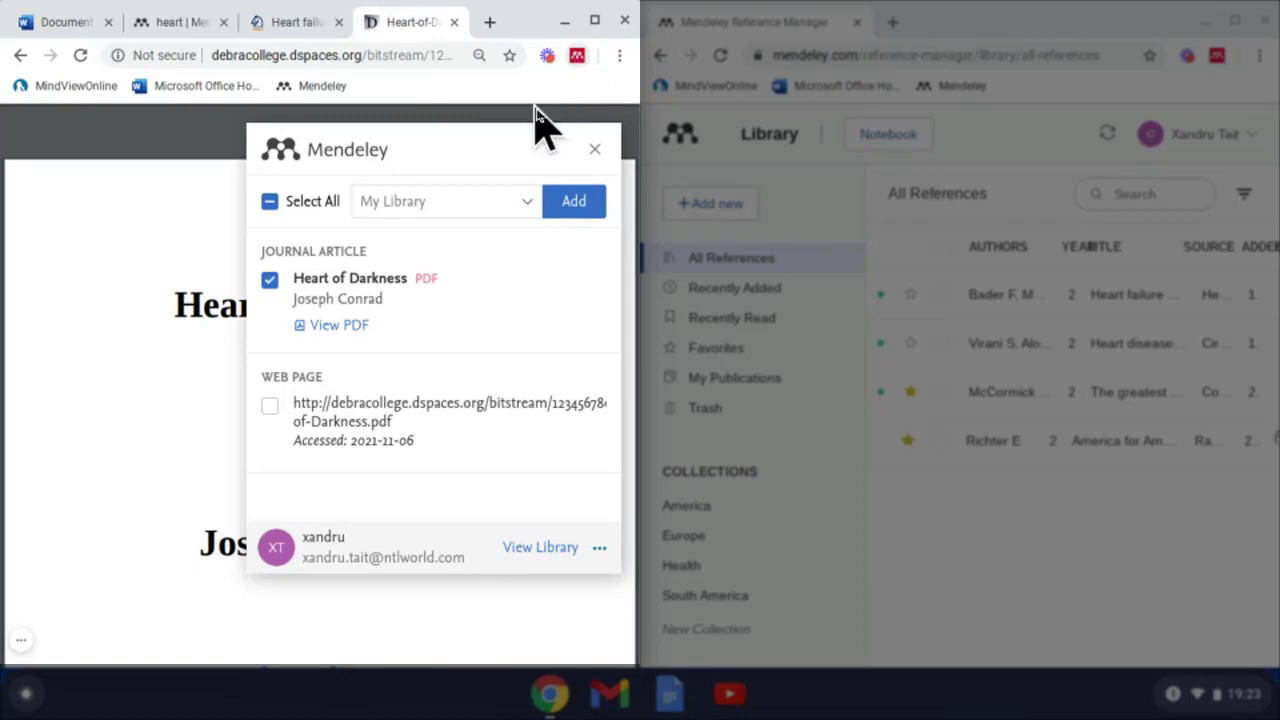
click(269, 405)
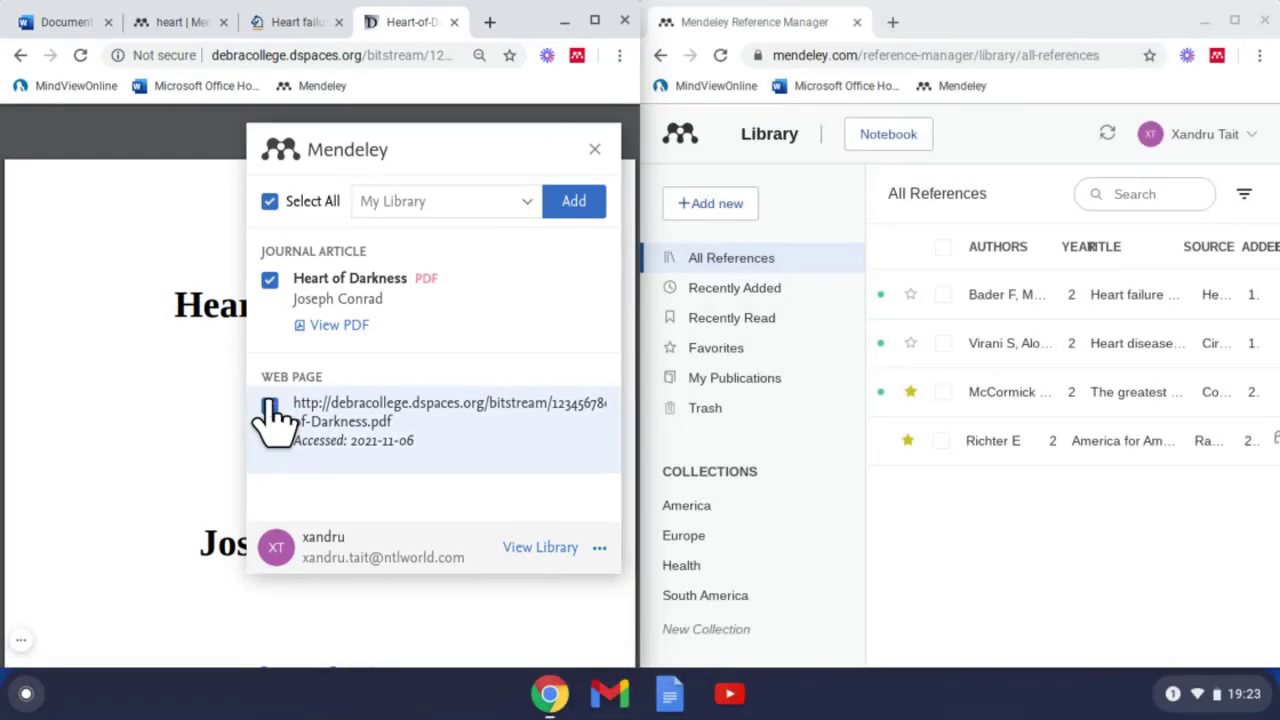
click(567, 212)
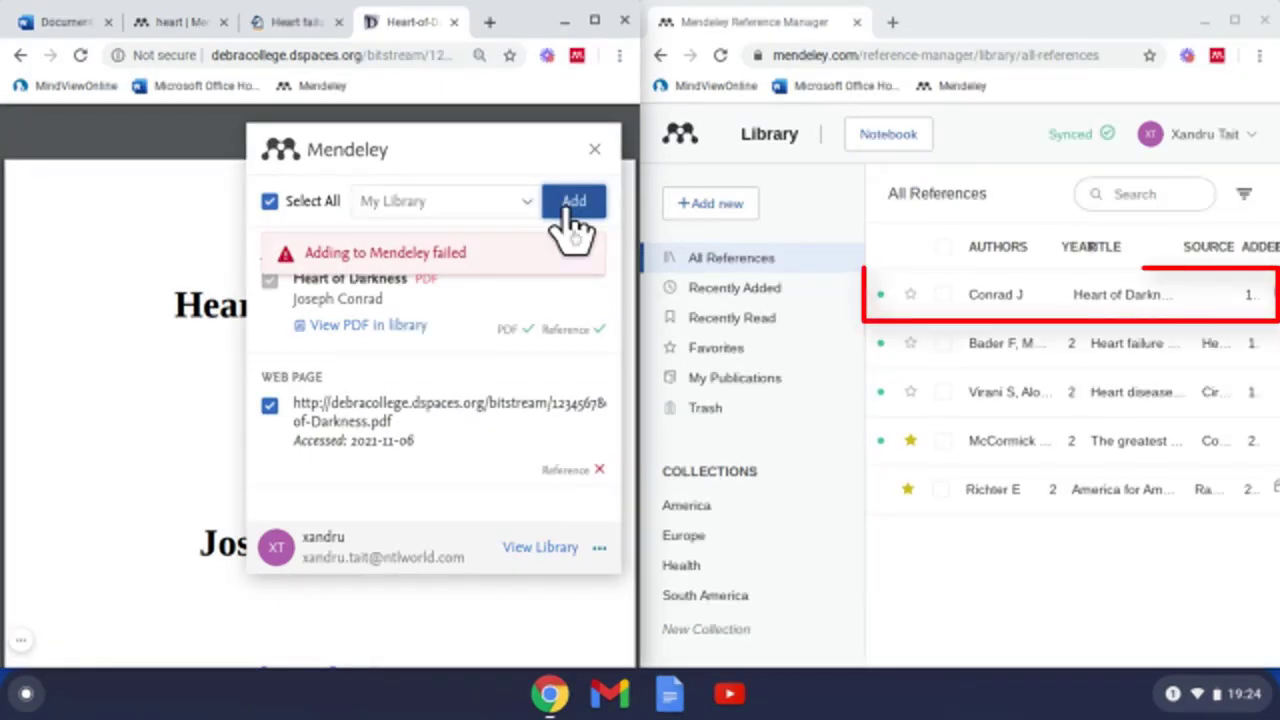
click(1085, 305)
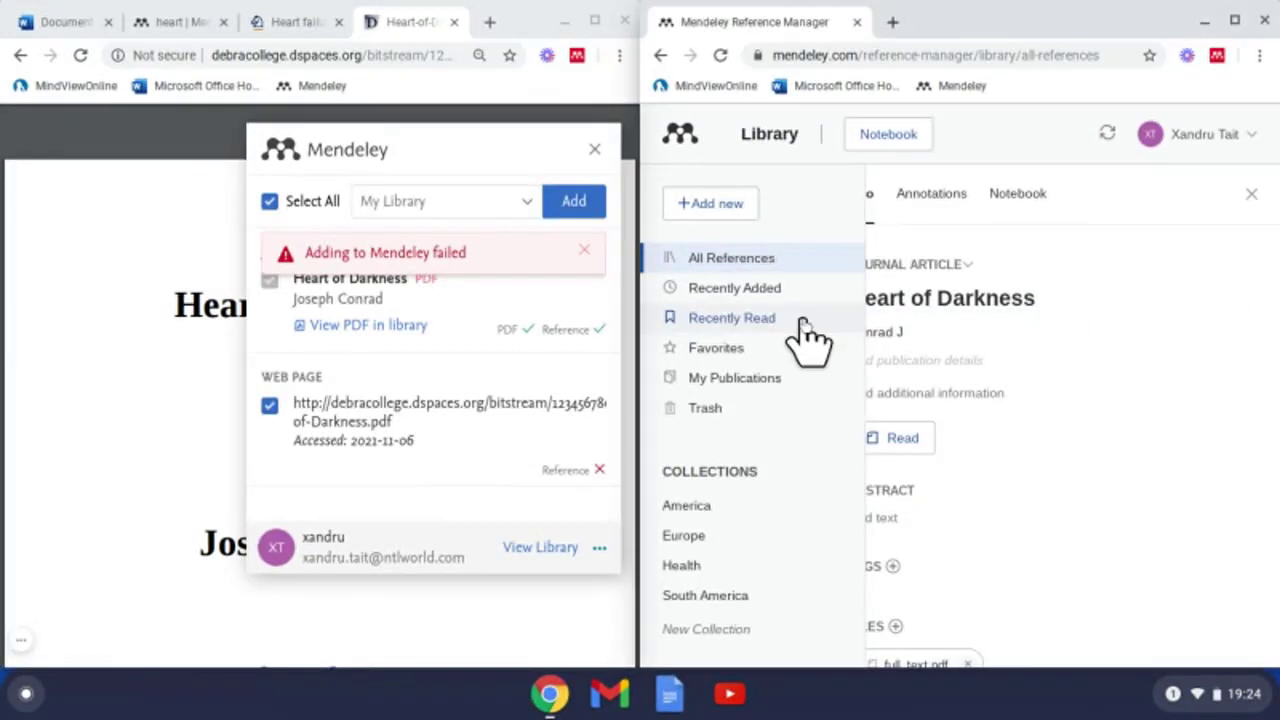
Close the importer, go back to the Scholar results, and return to the Word document.
click(593, 152)
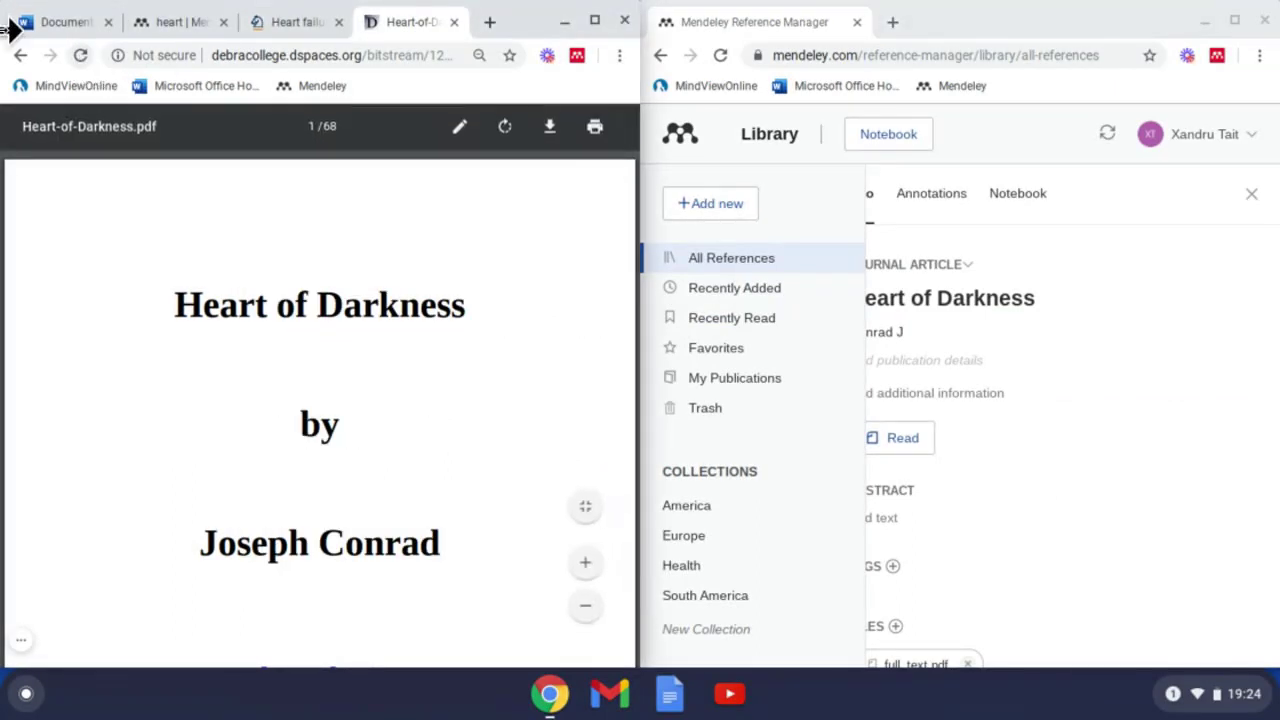
click(20, 56)
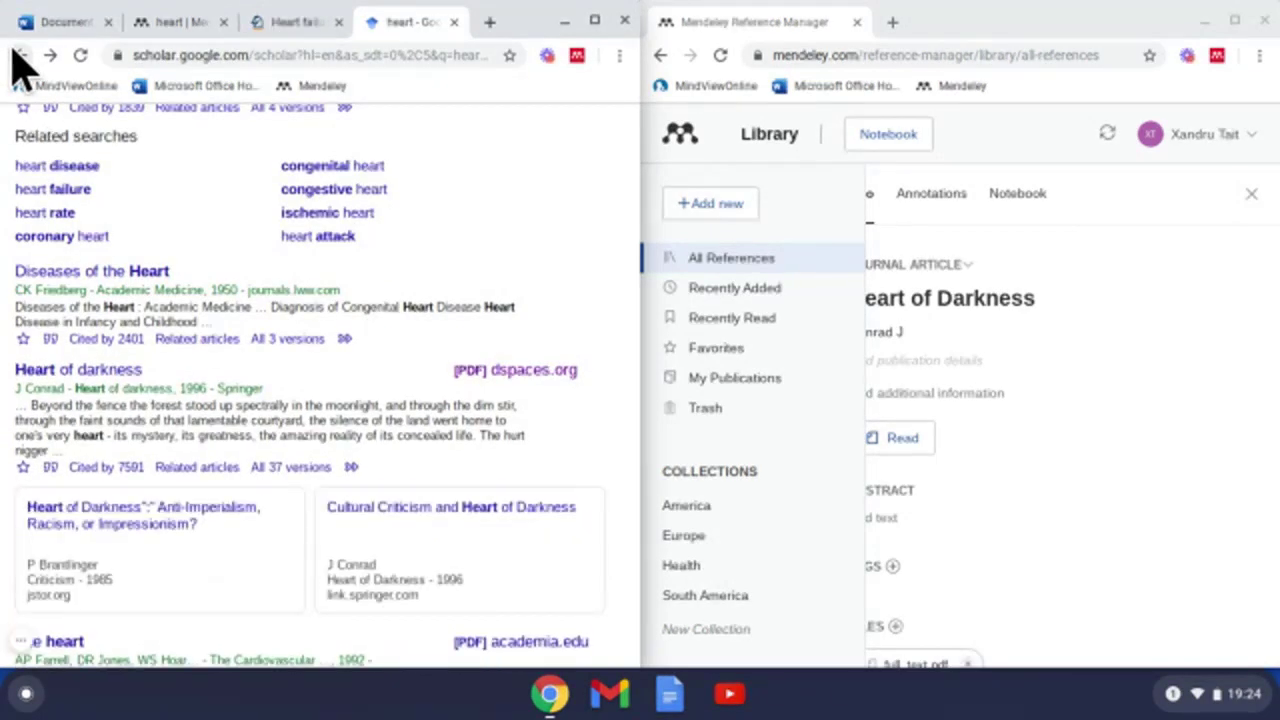
click(45, 28)
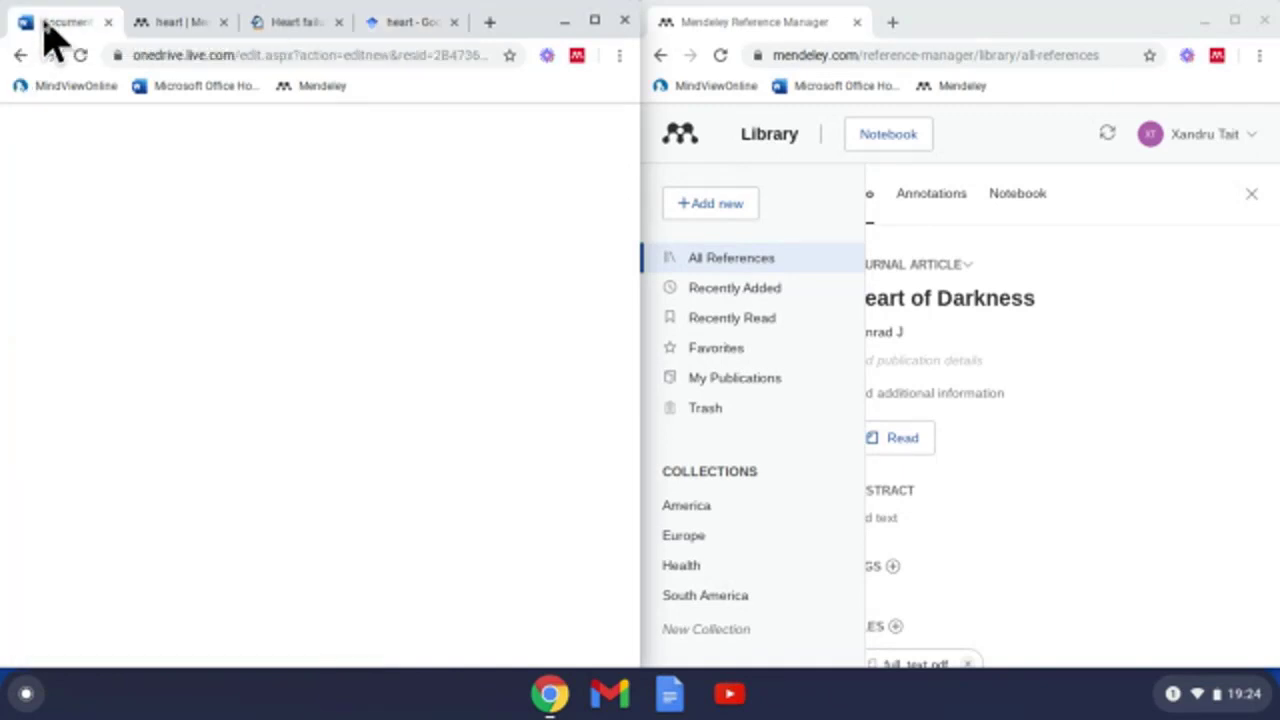
Maximize the Word window for Document 34 and scroll the Mendeley Cite reference list.
click(596, 21)
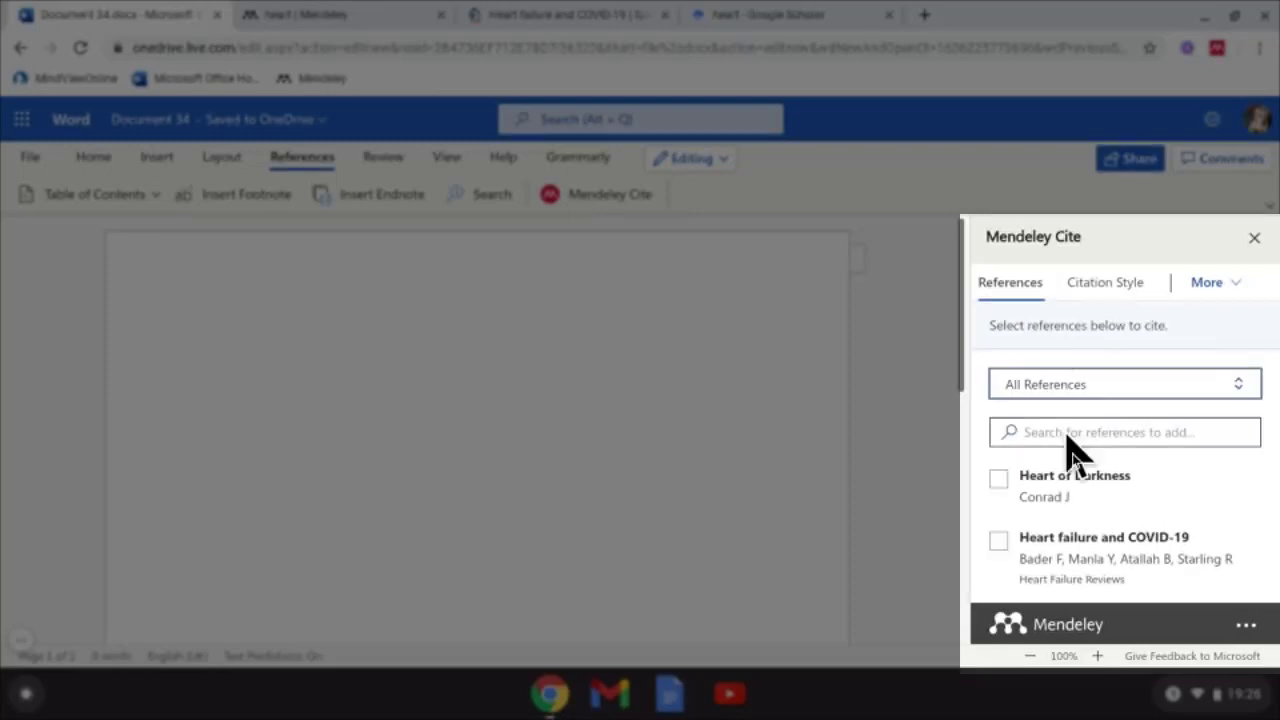
scroll(1100, 528, down, 2)
scroll(1097, 518, up, 2)
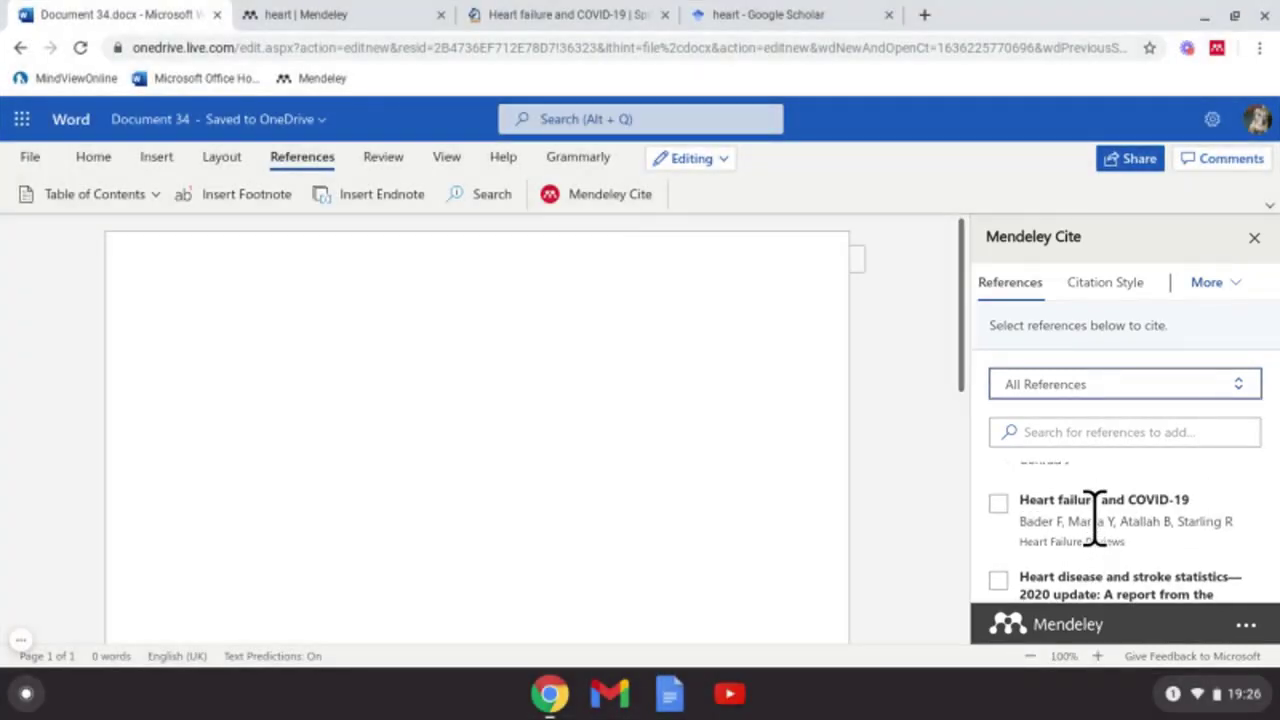
Open the Heart failure and COVID-19 reference from the Mendeley Health collection.
click(376, 22)
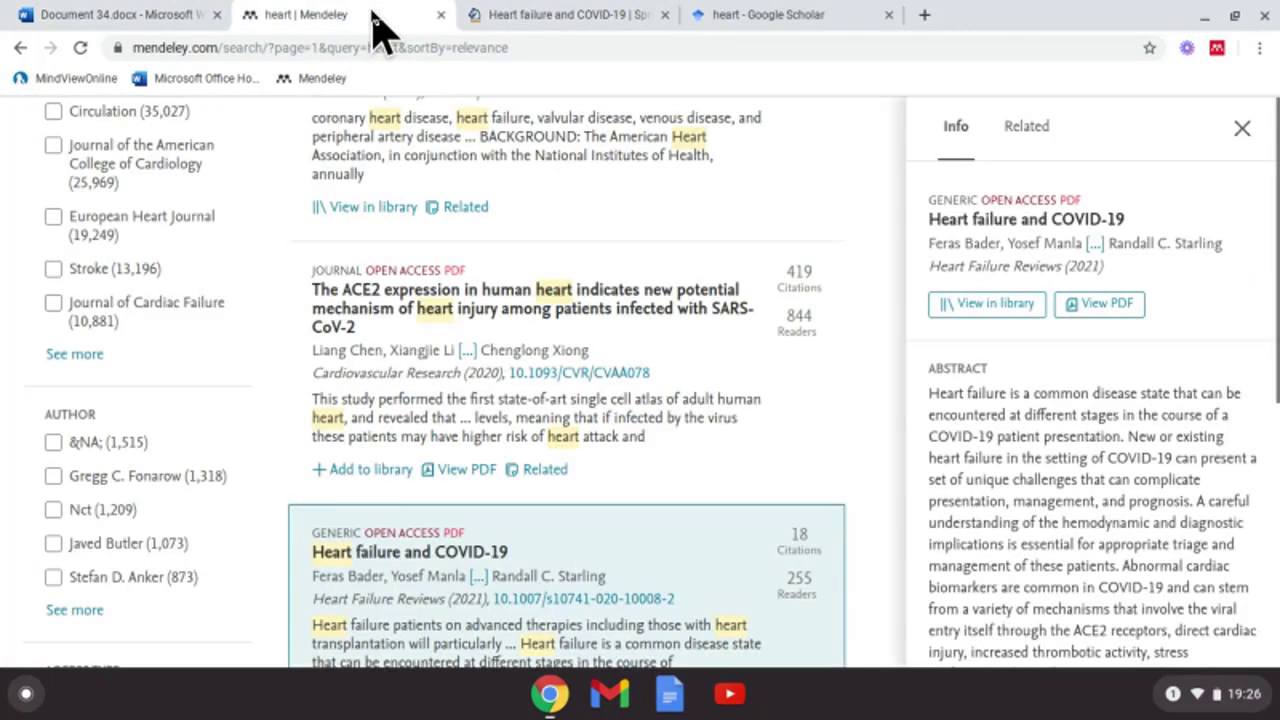
scroll(443, 195, up, 5)
scroll(443, 195, up, 5)
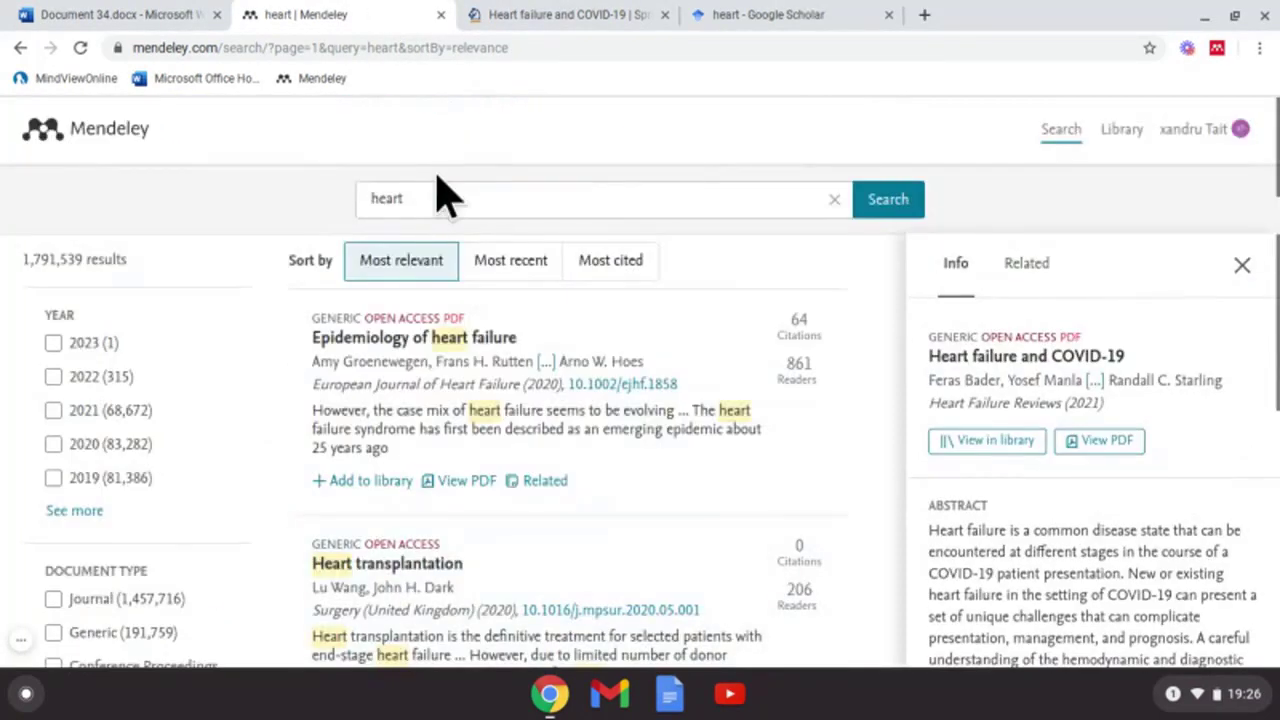
click(1110, 139)
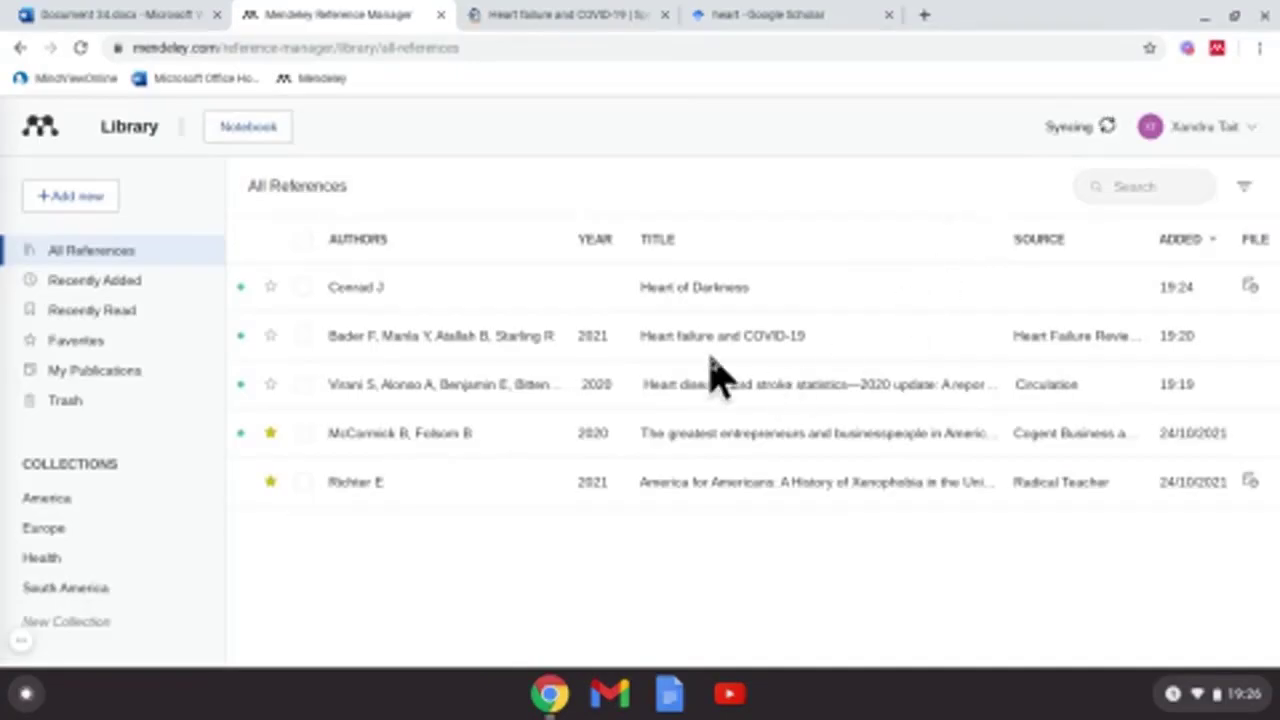
click(41, 562)
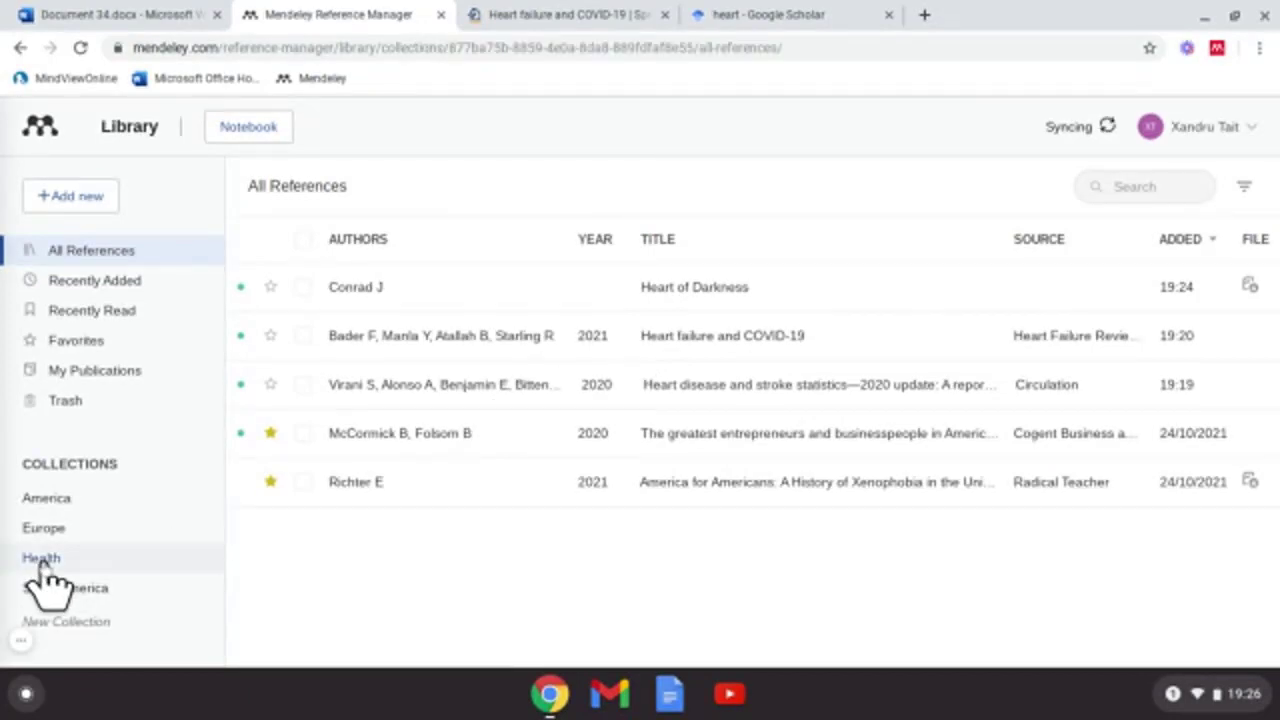
click(760, 290)
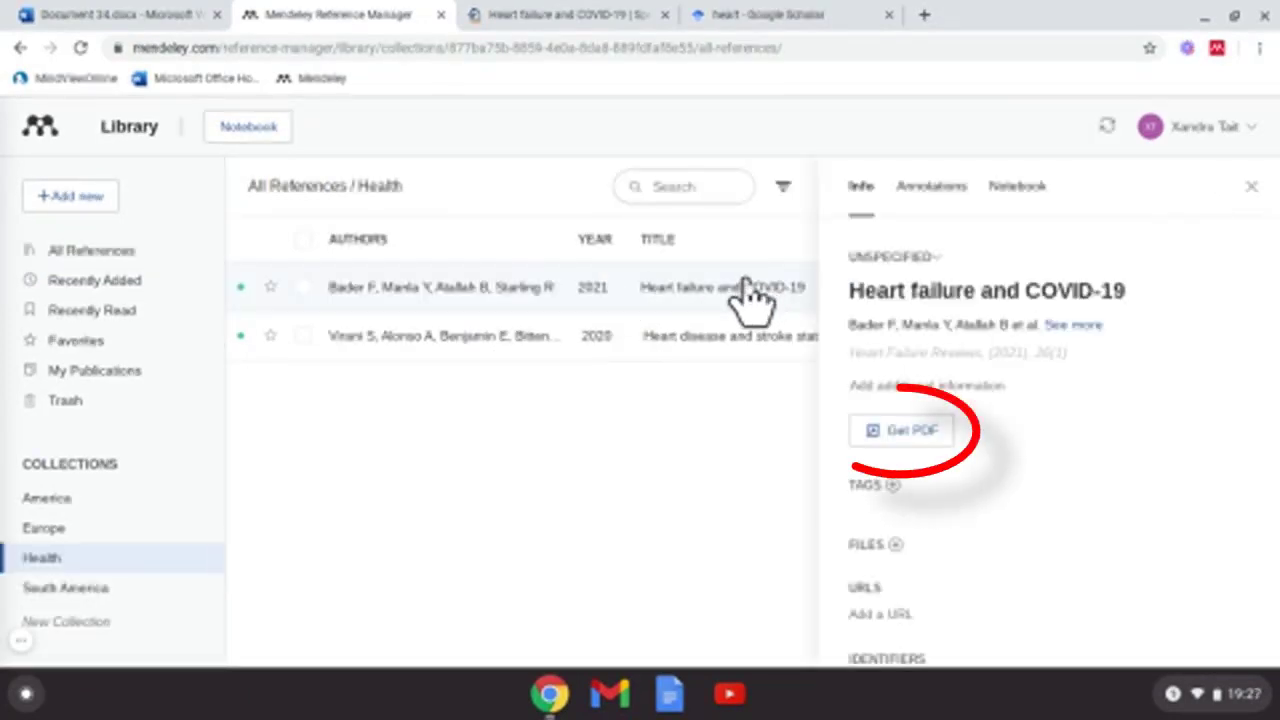
Attach the article's PDF with Get PDF and select the opening sentences of the abstract.
click(905, 436)
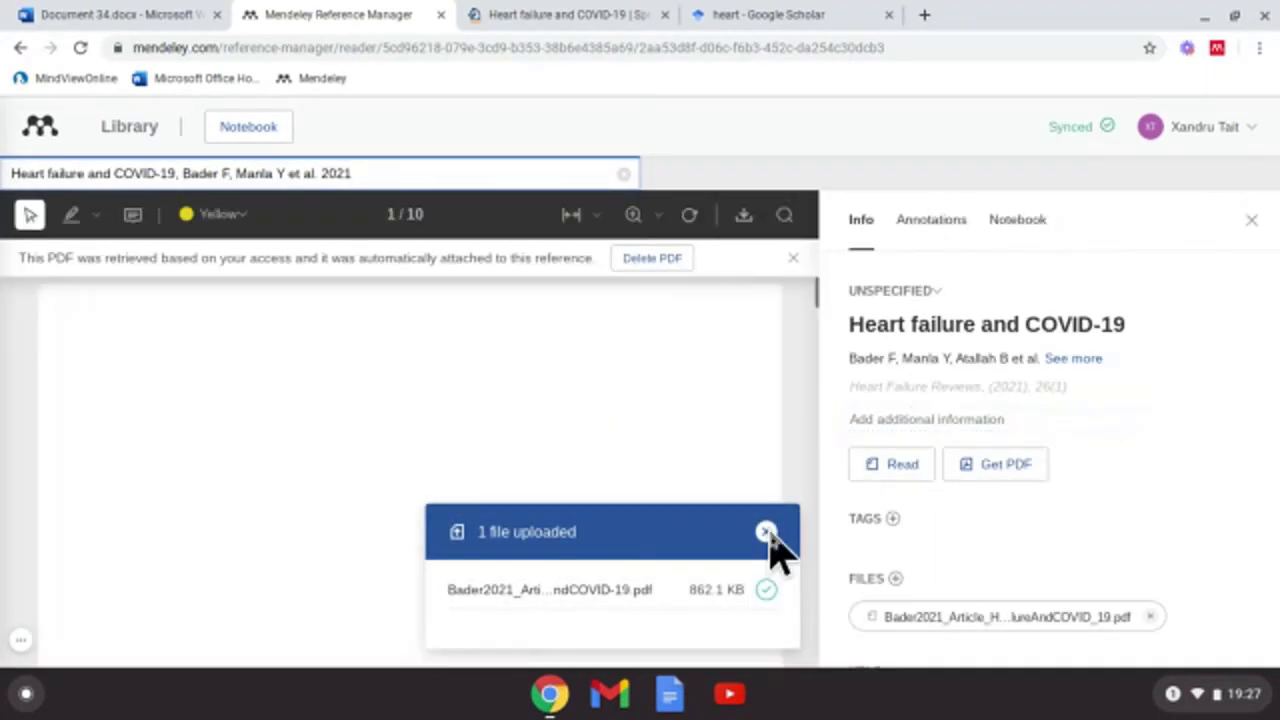
click(766, 532)
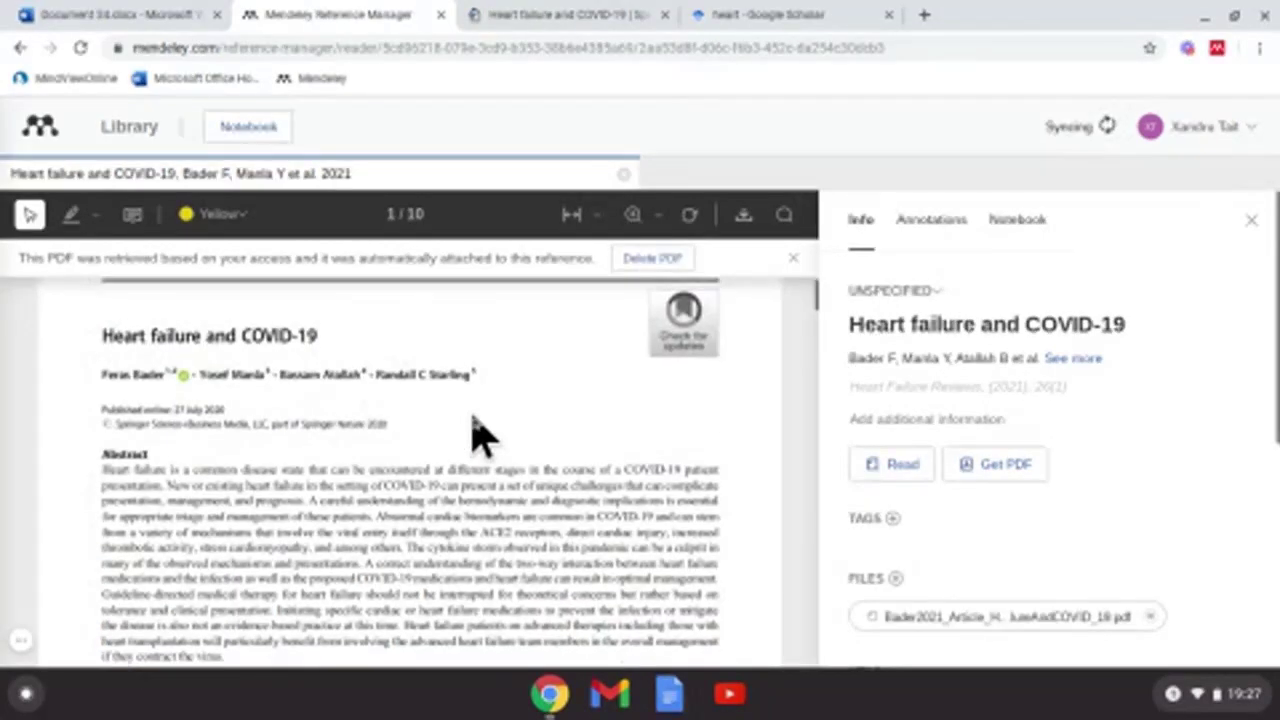
scroll(283, 465, down, 1)
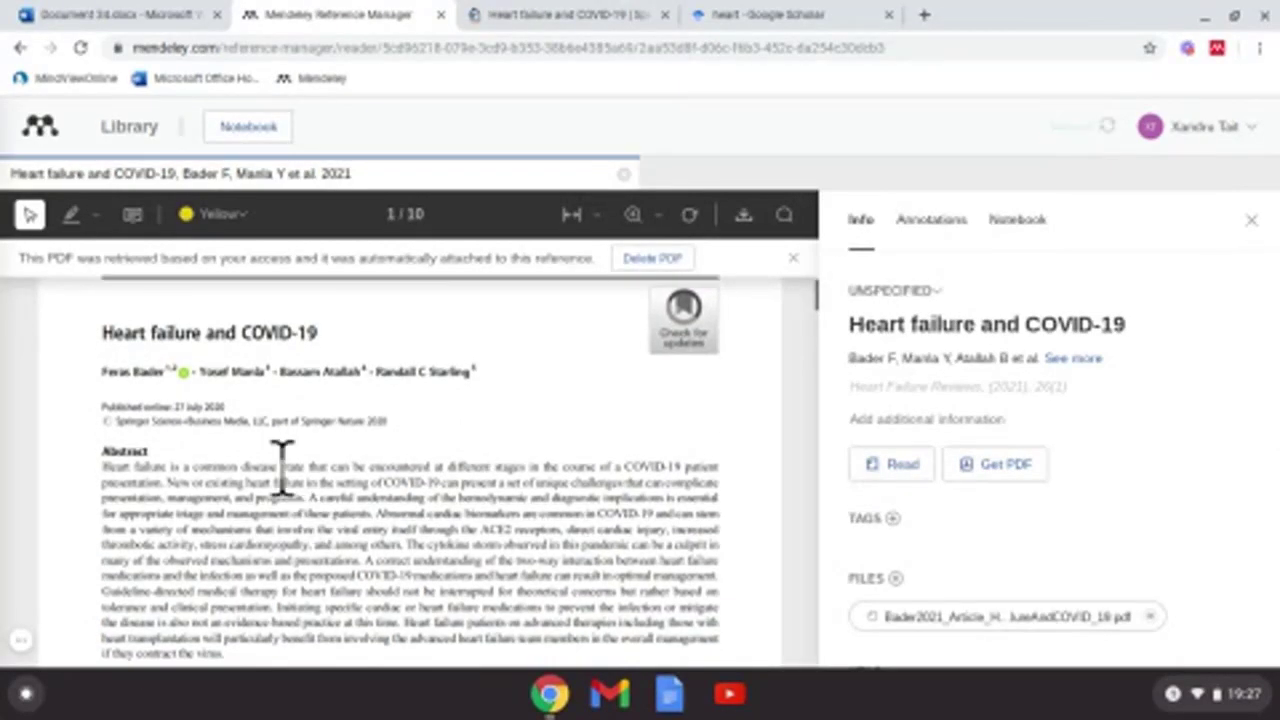
drag(283, 465, 447, 515)
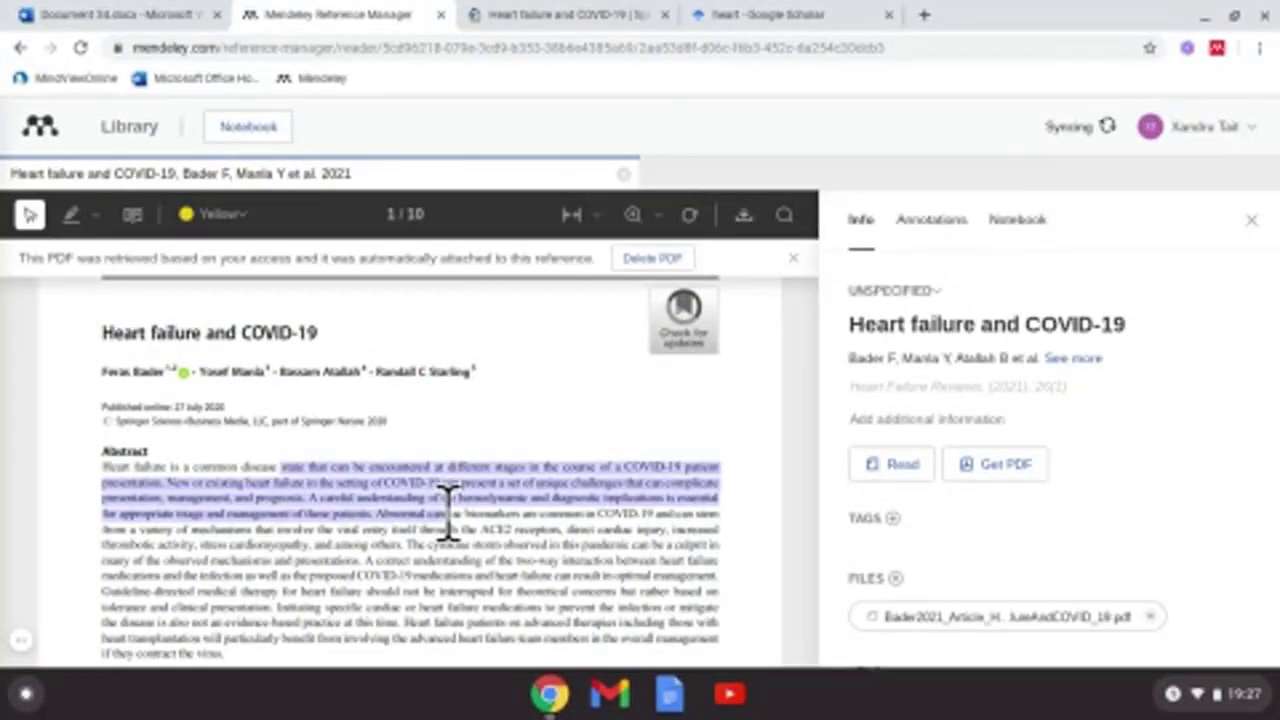
Paste the abstract into Document 34 and select Heart failure and COVID-19 to cite in Mendeley Cite.
click(145, 16)
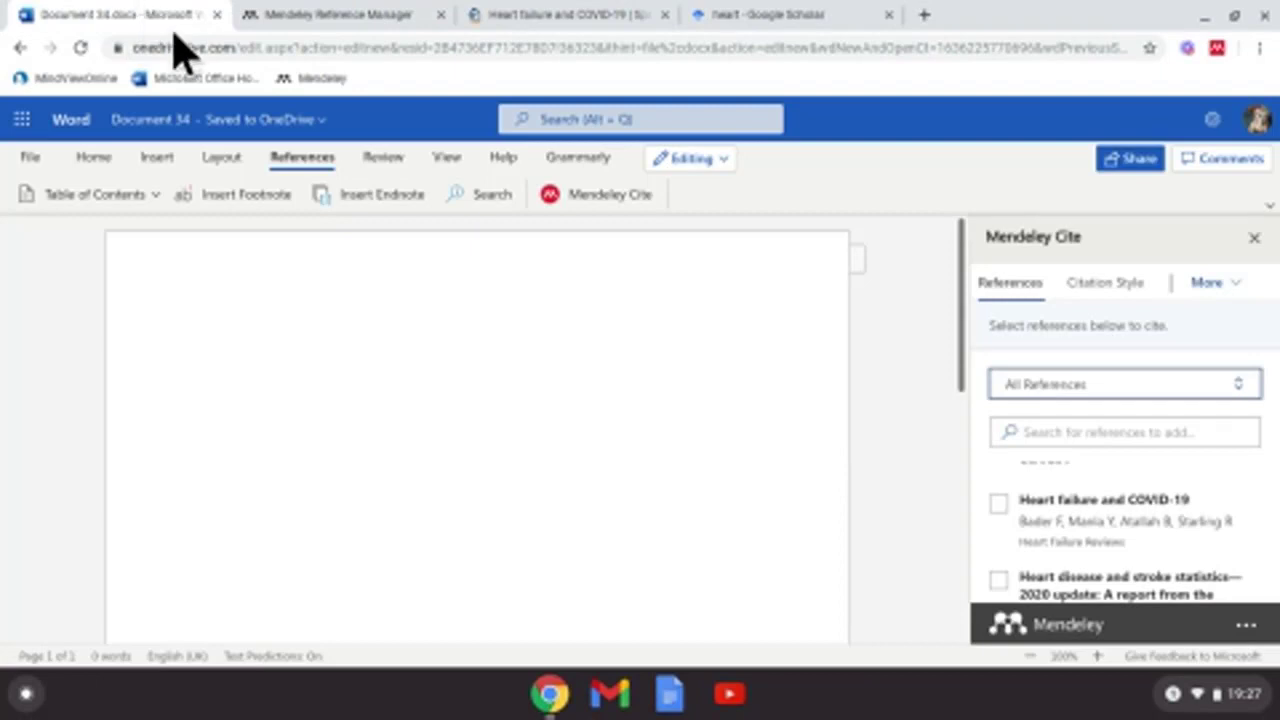
click(205, 330)
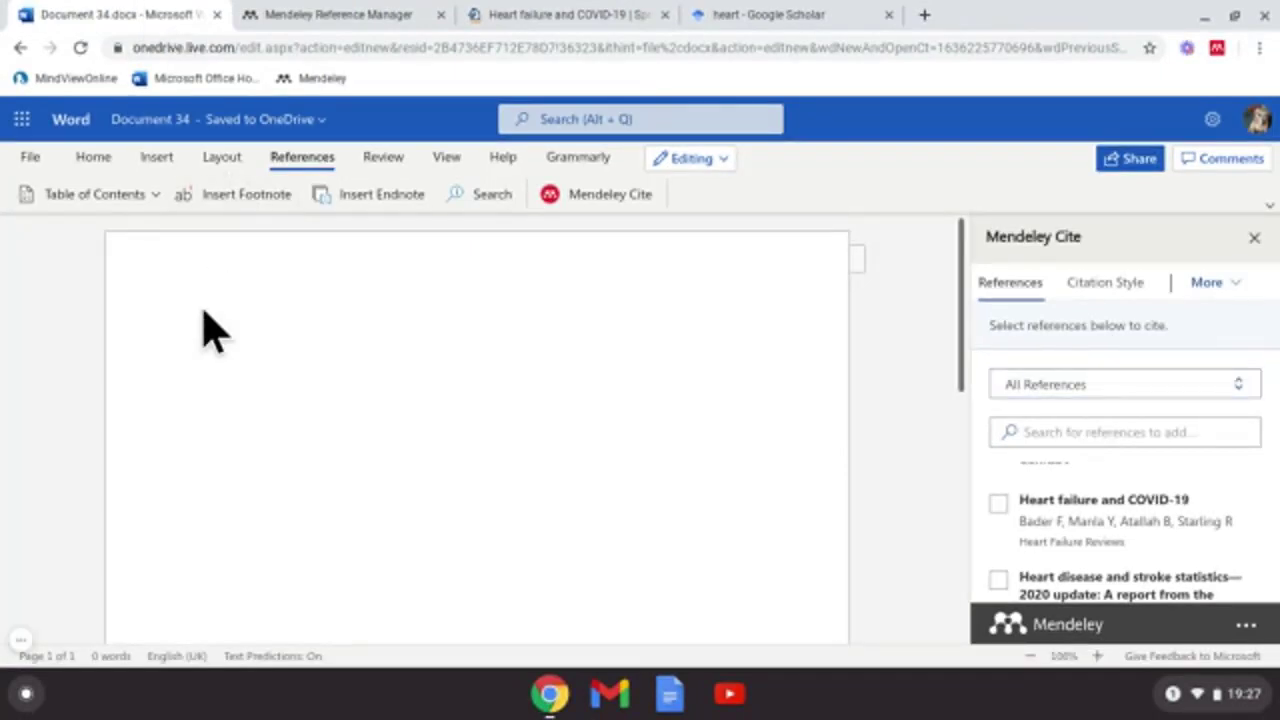
text(that can be encountered at different stages in the course of a COVID-19 patientpresentation. New or existing heart failure in the setting of COVID-19 can present a set of unique challenges that can complicatepresentation, management, and prognosis. A careful understanding of the hemodynamic and diagnostic implications is essentialfor appropriate triage and management of these patients. Abnormal card)
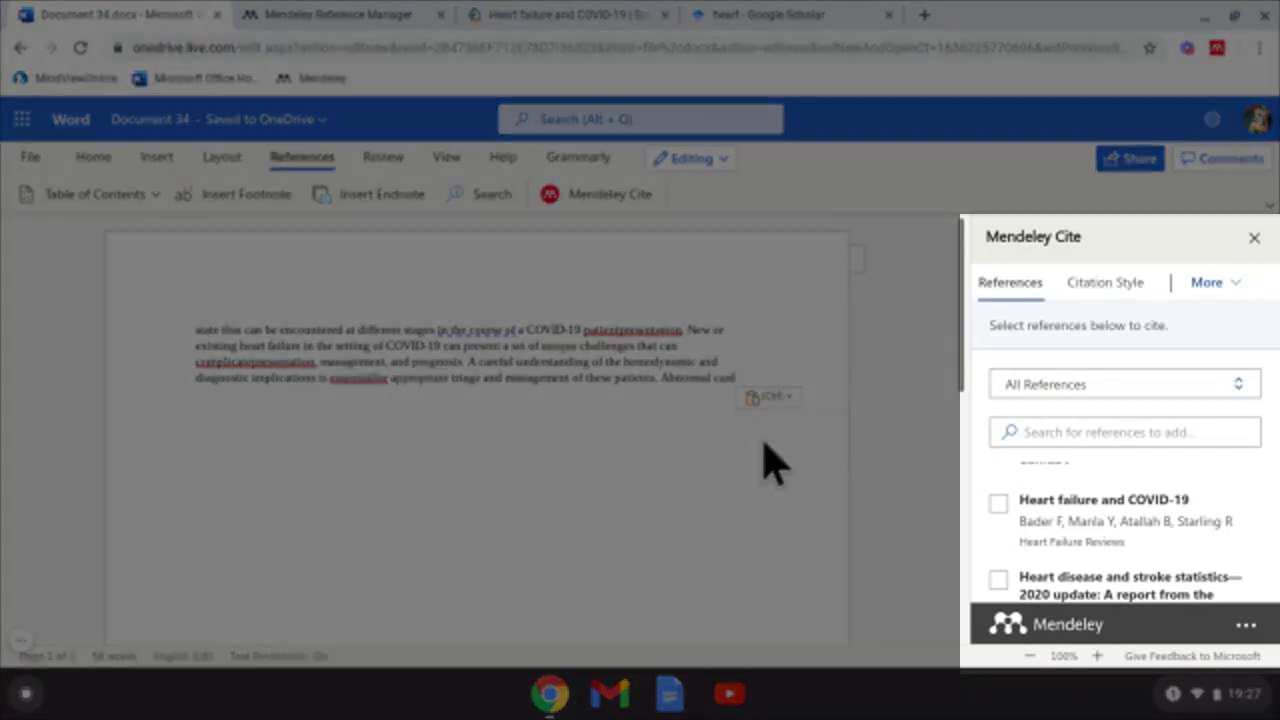
scroll(1066, 491, up, 1)
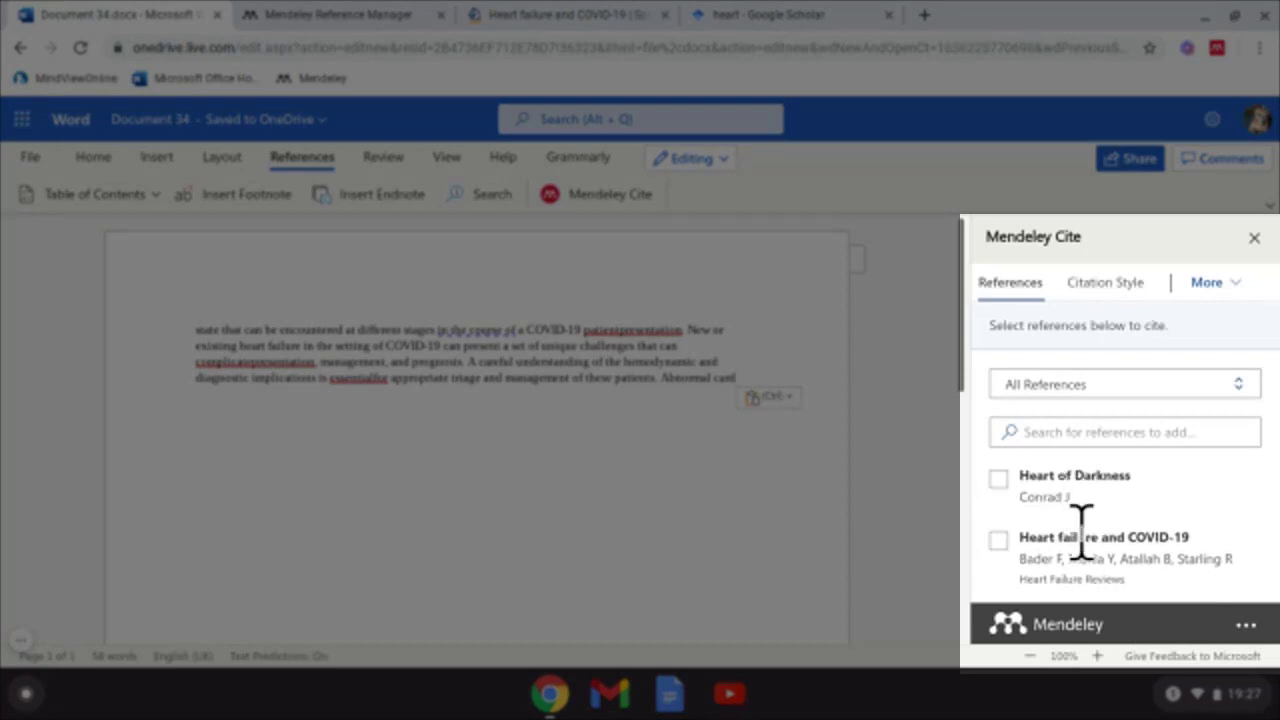
click(999, 543)
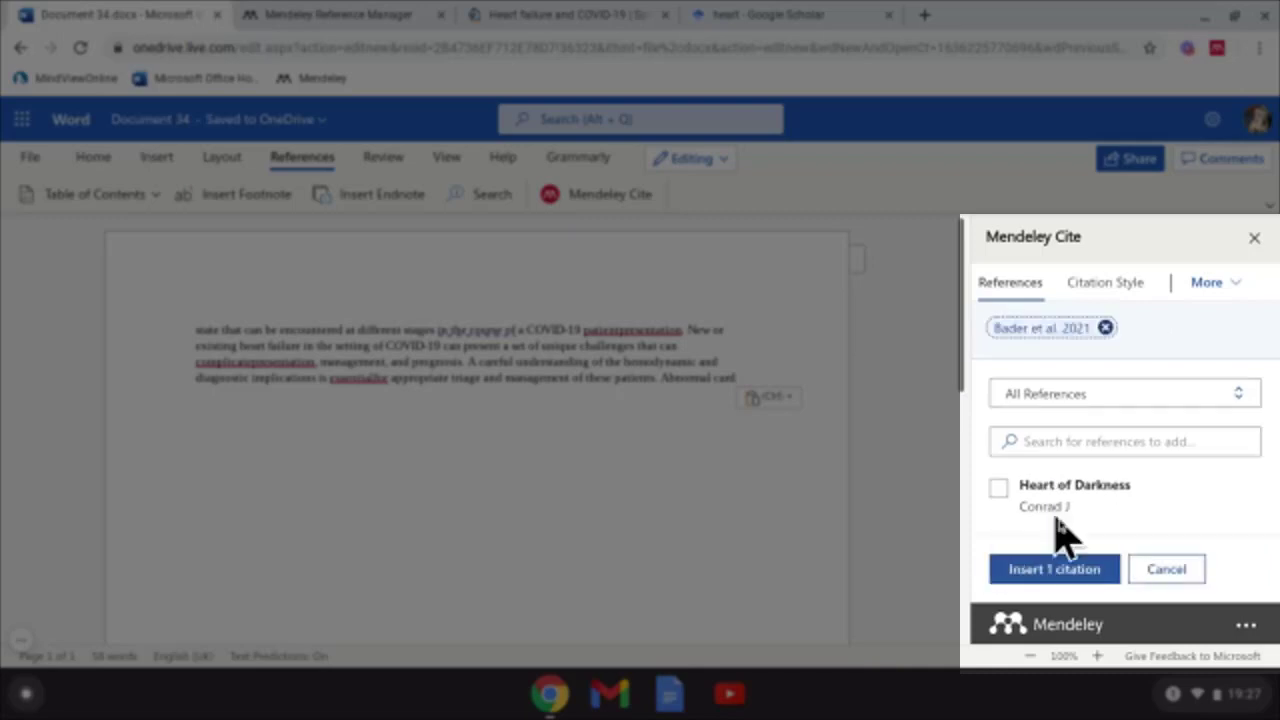
Change the Mendeley citation style from APA 7th edition to Bournemouth University - Harvard.
click(1122, 290)
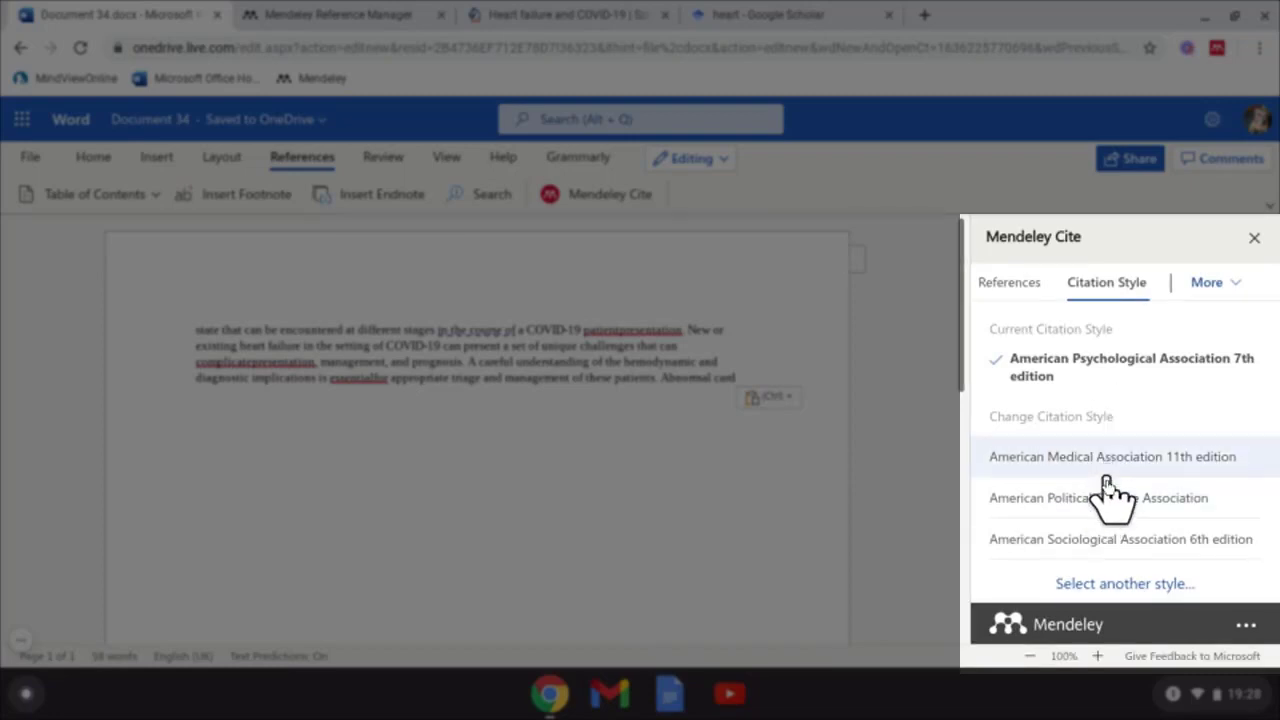
click(1100, 586)
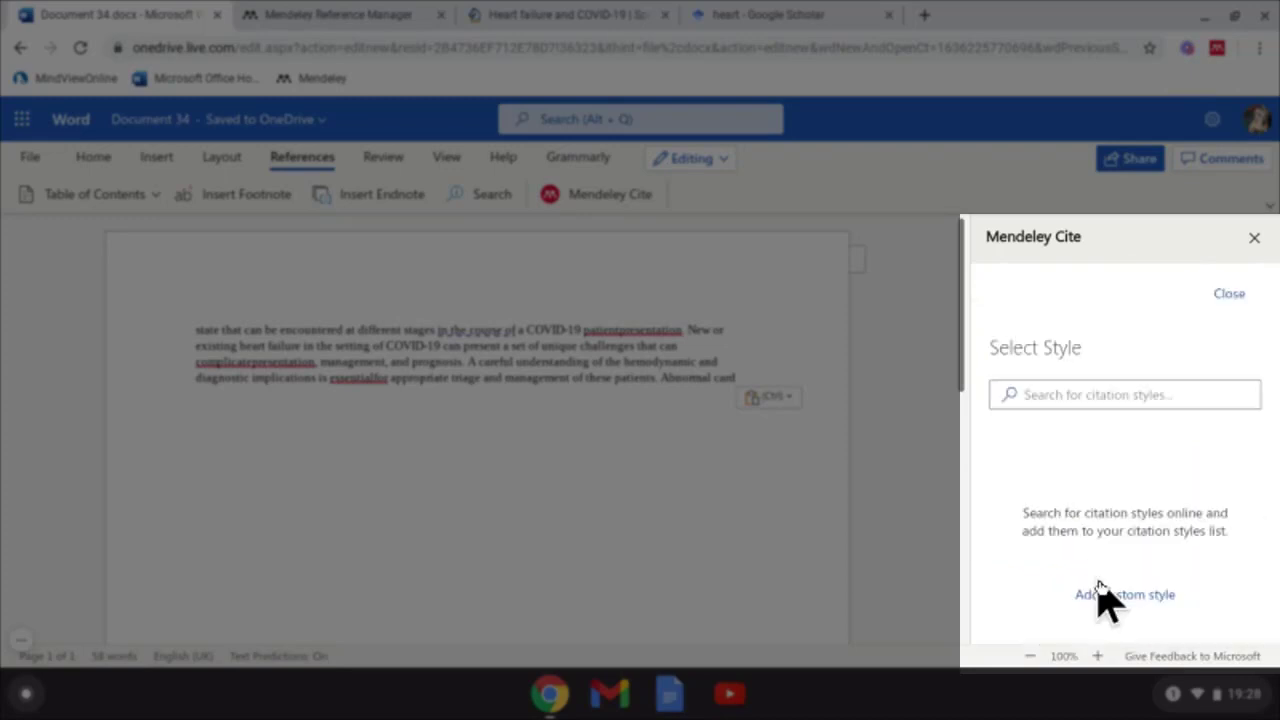
click(1037, 390)
text(harvard)
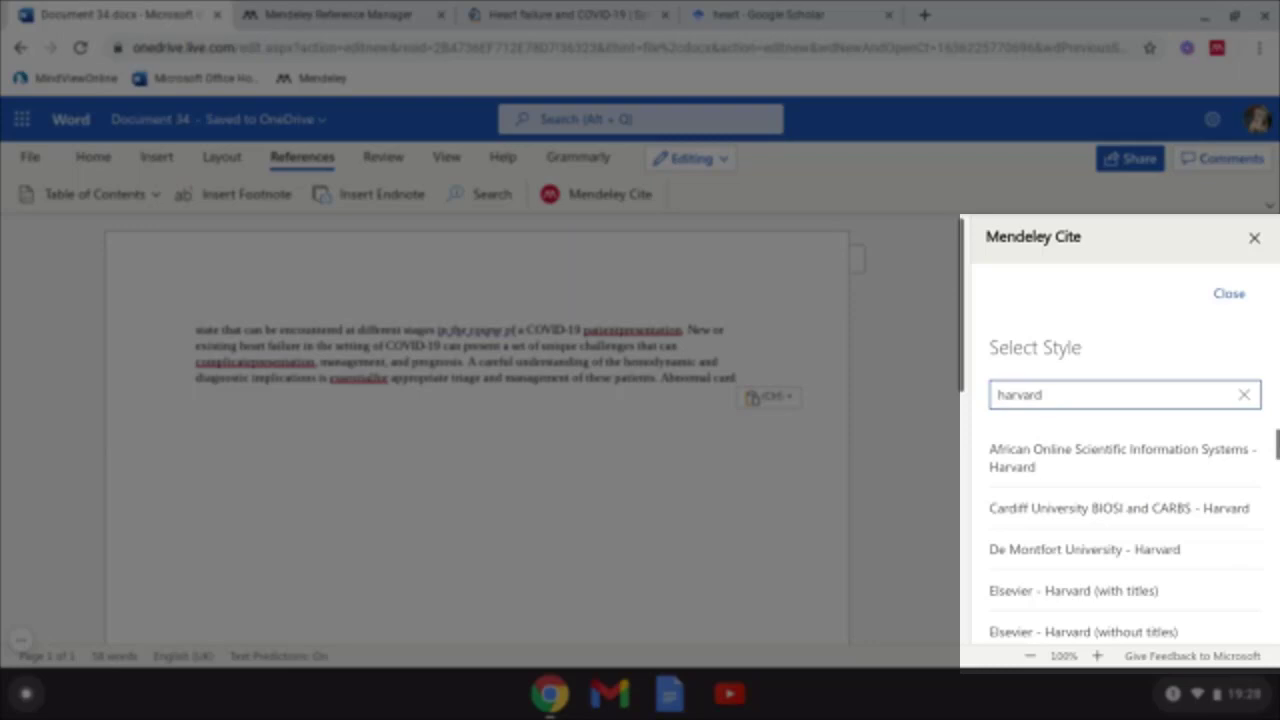
scroll(1006, 514, down, 3)
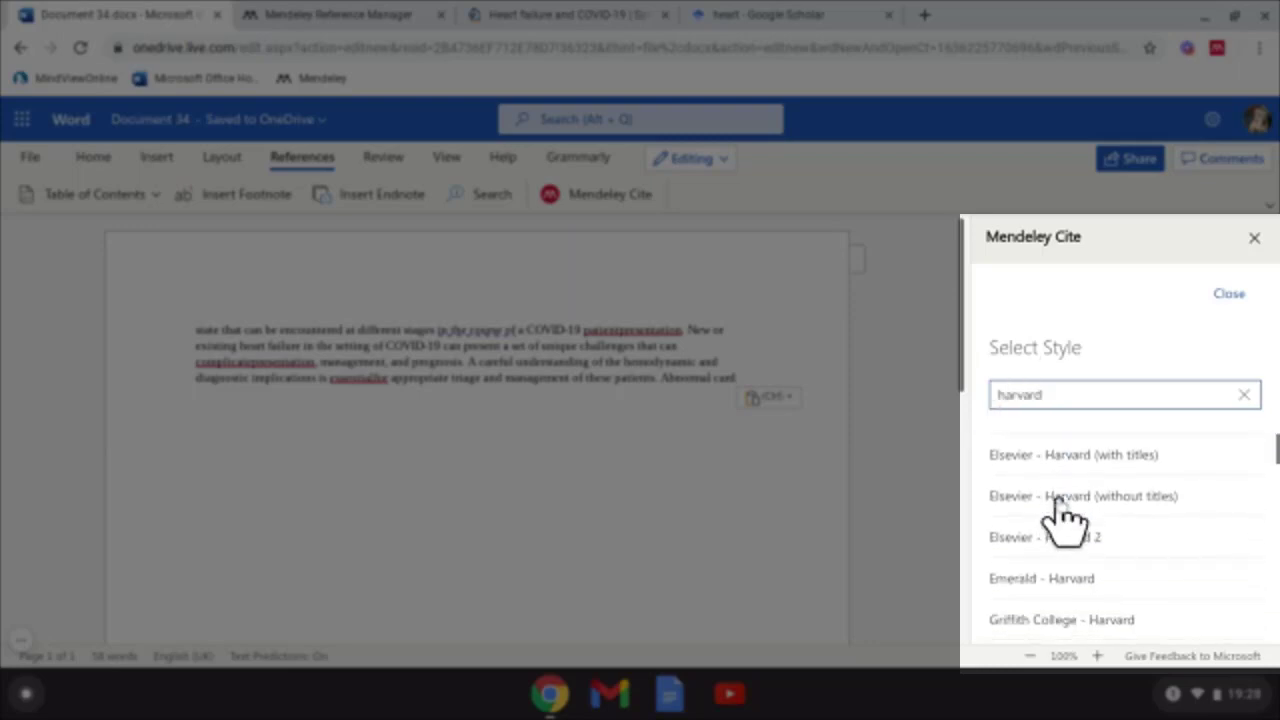
scroll(1066, 517, down, 5)
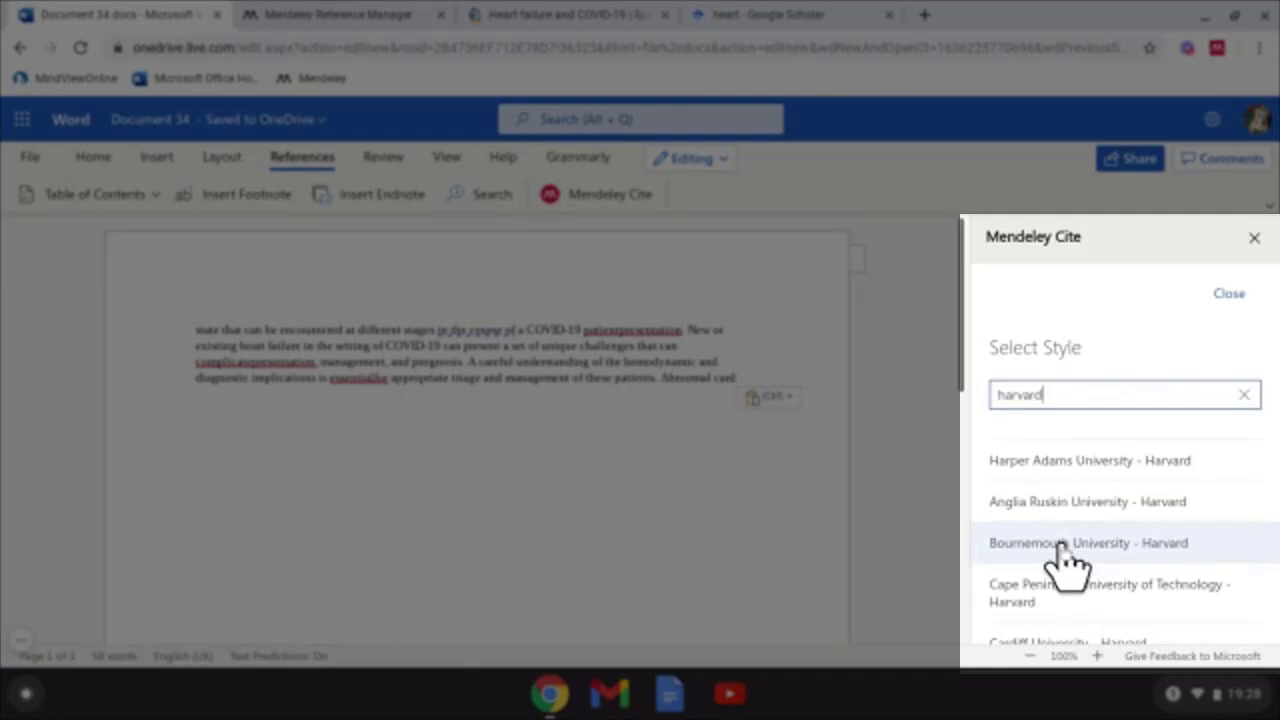
click(1068, 560)
click(1072, 610)
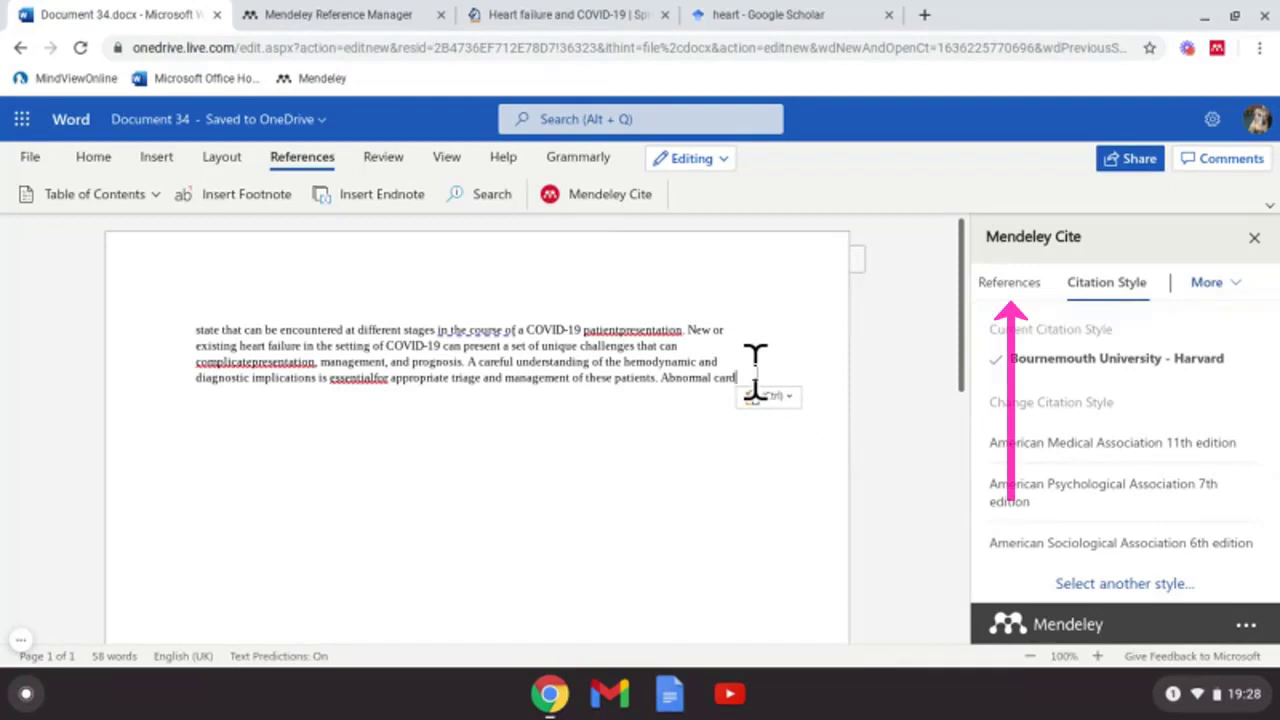
Insert the in-text citation (Bader et al. 2021) after the pasted paragraph.
click(1012, 284)
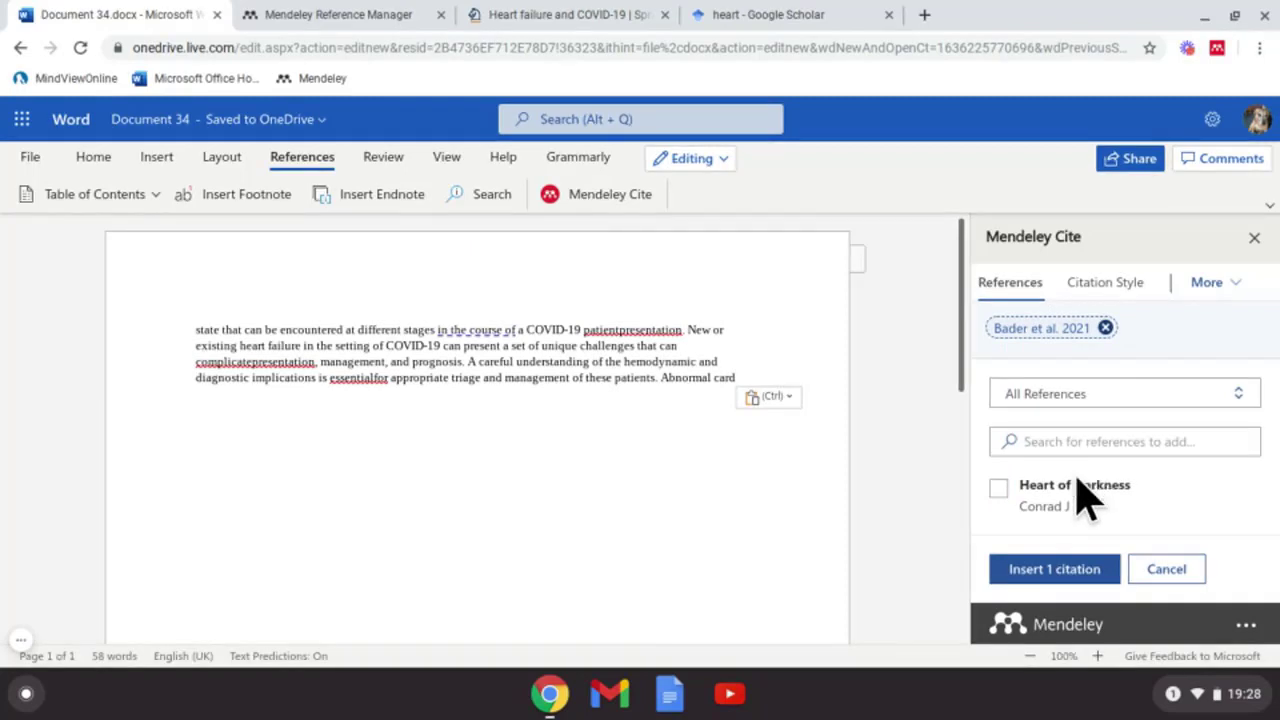
click(1062, 572)
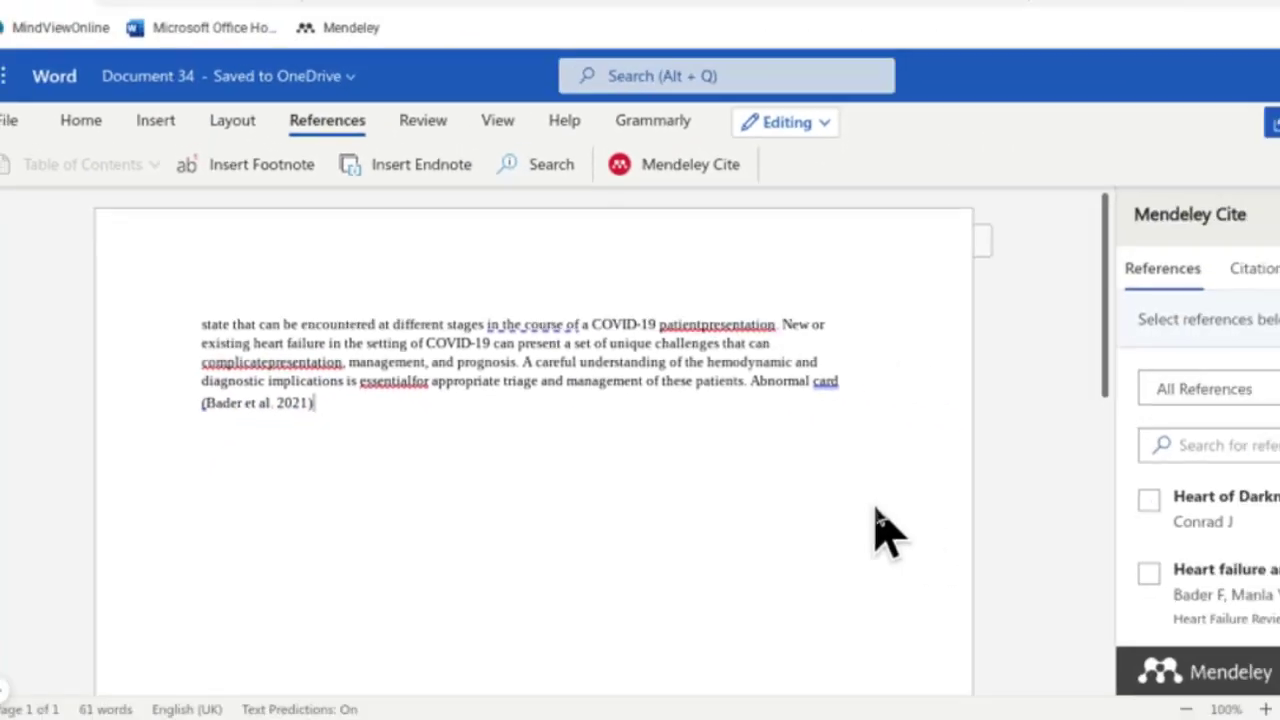
scroll(770, 505, down, 3)
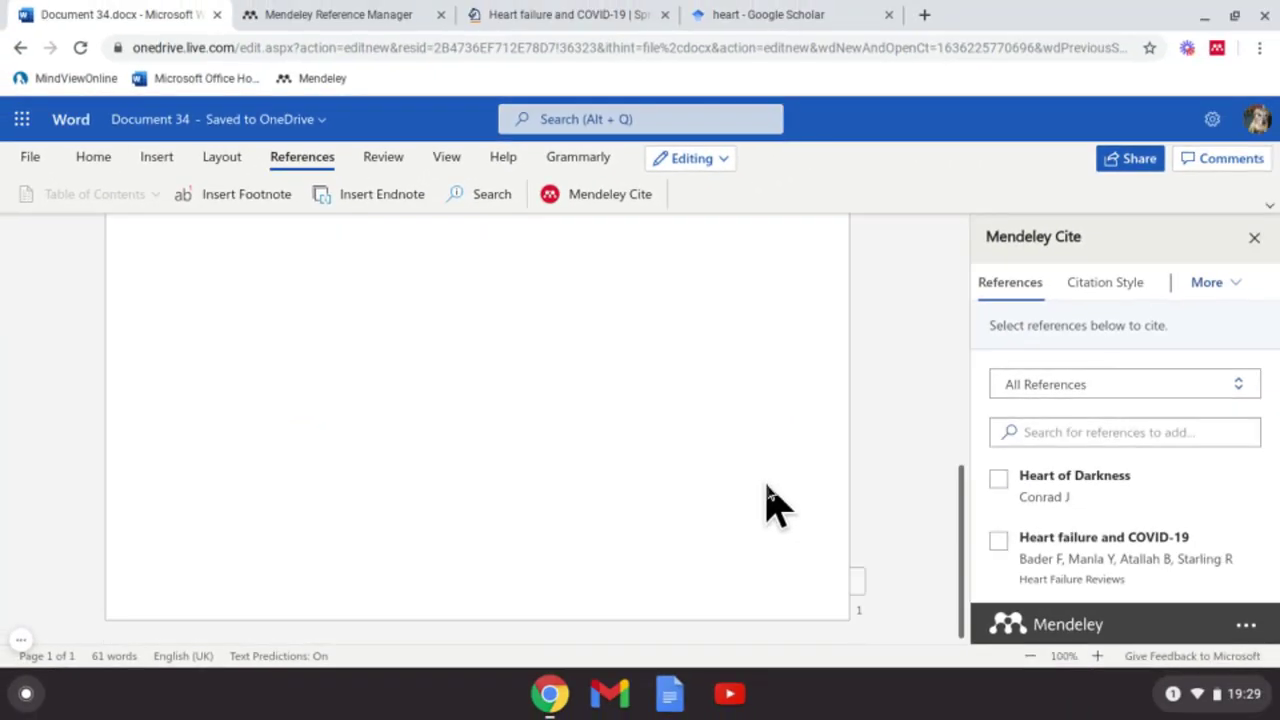
scroll(770, 505, up, 3)
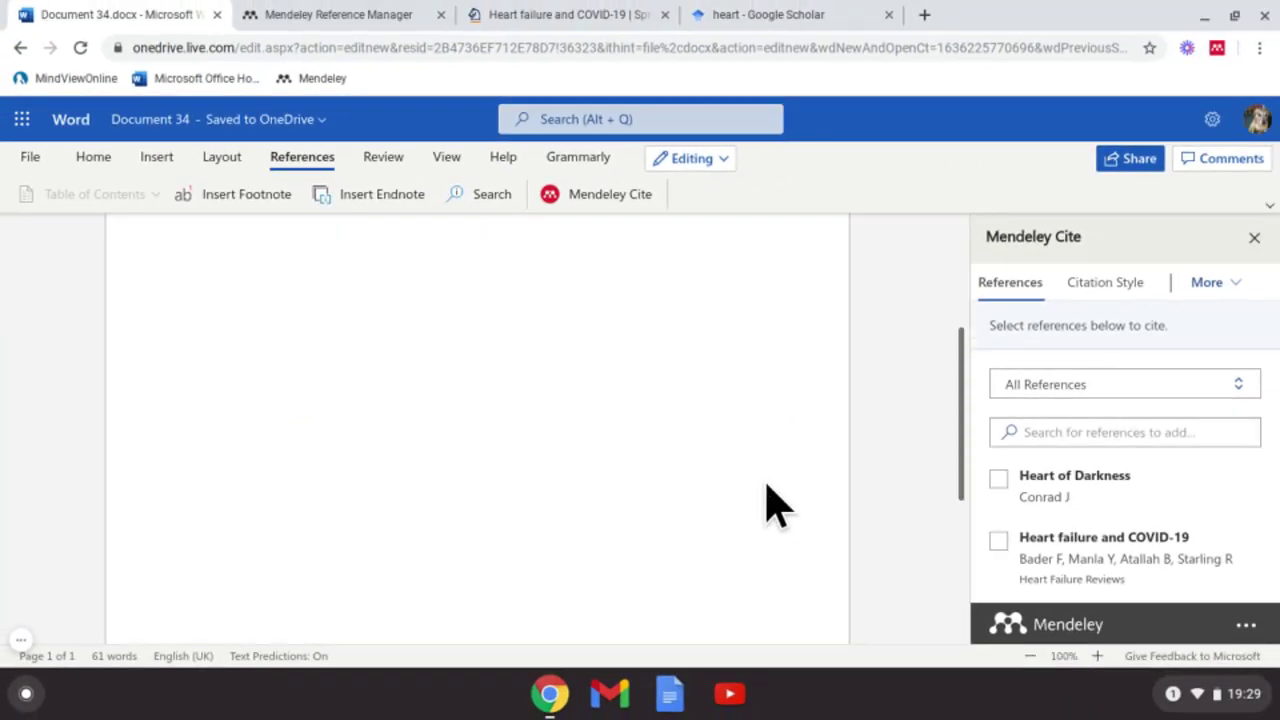
scroll(770, 505, up, 1)
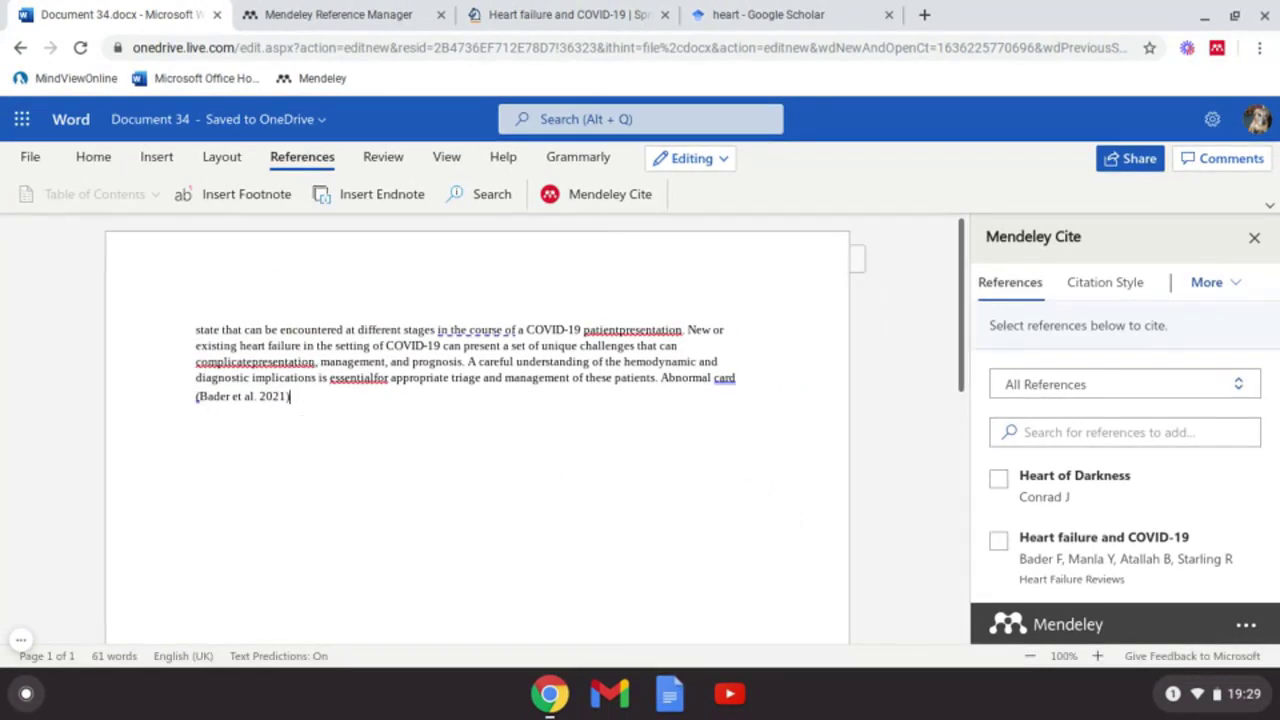
Insert a Mendeley bibliography below the citation for the Heart failure and COVID-19 article.
click(1236, 284)
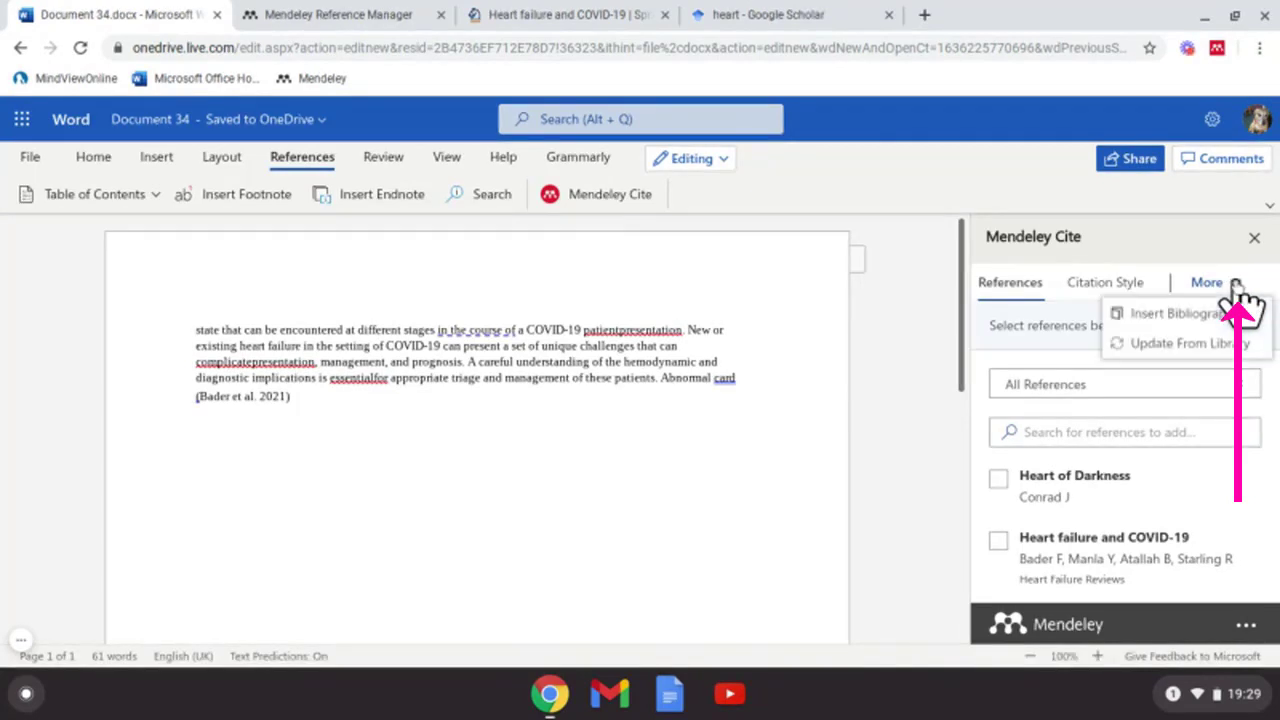
click(1195, 316)
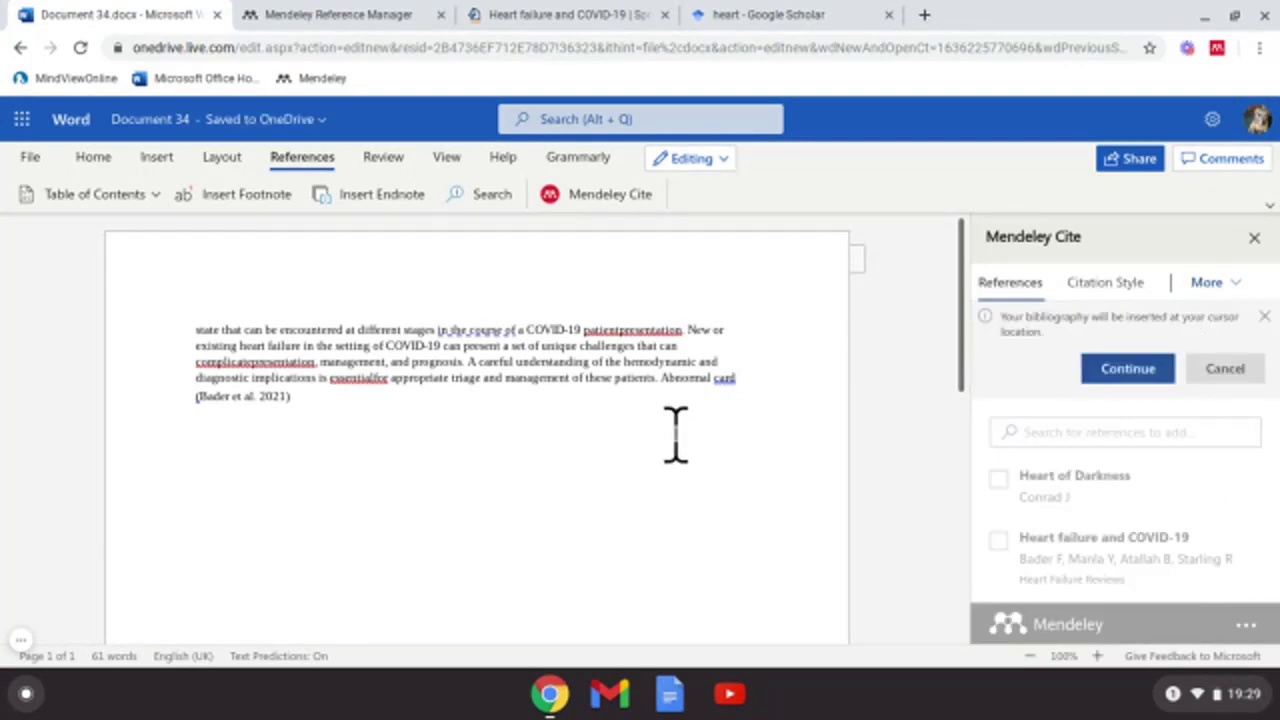
click(1115, 378)
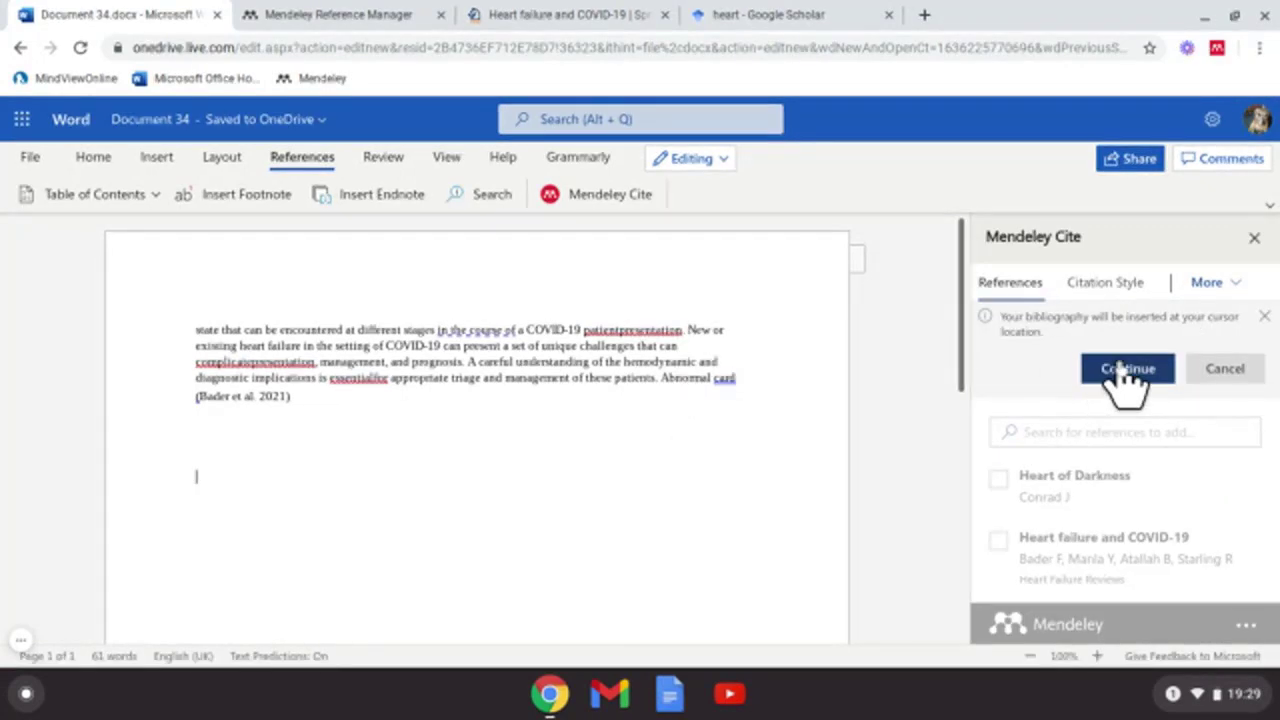